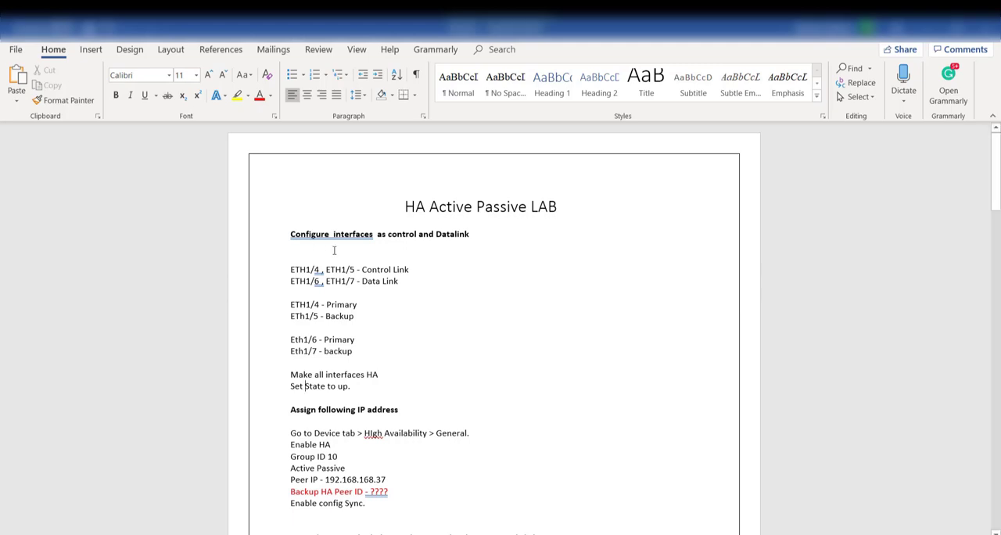
Review the primary and backup control link and data link interfaces in the HA lab notes and in the EVE topology in the browser
{"action": "left_click", "coordinate": [408, 284]}
{"action": "left_click_drag", "start_coordinate": [289, 269], "coordinate": [362, 270]}
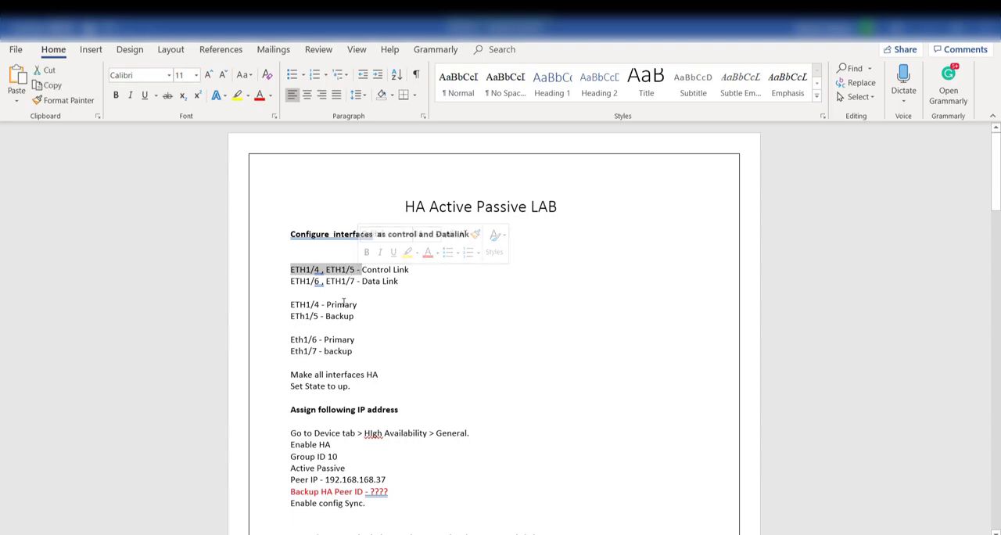
{"action": "double_click", "coordinate": [342, 304]}
{"action": "double_click", "coordinate": [341, 316]}
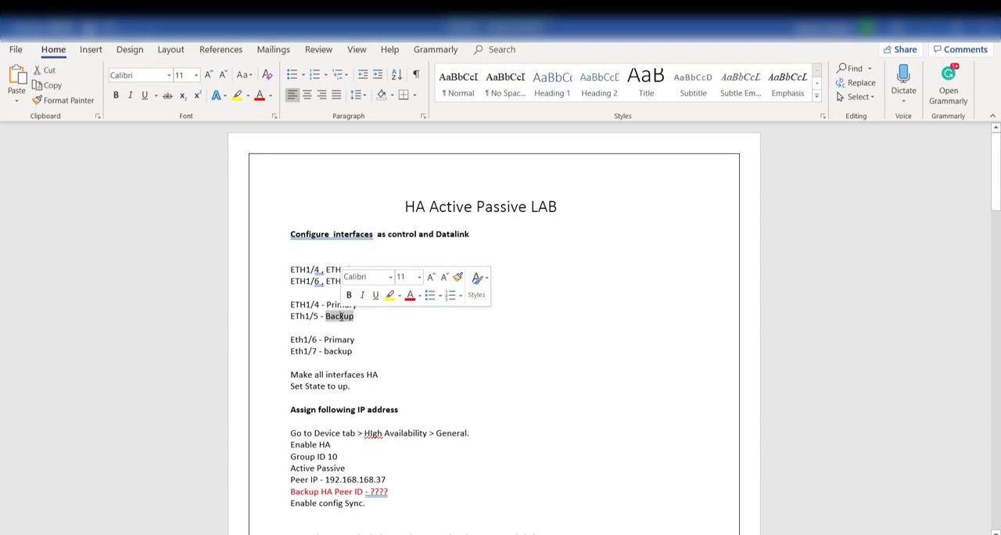
{"action": "left_click", "coordinate": [414, 338]}
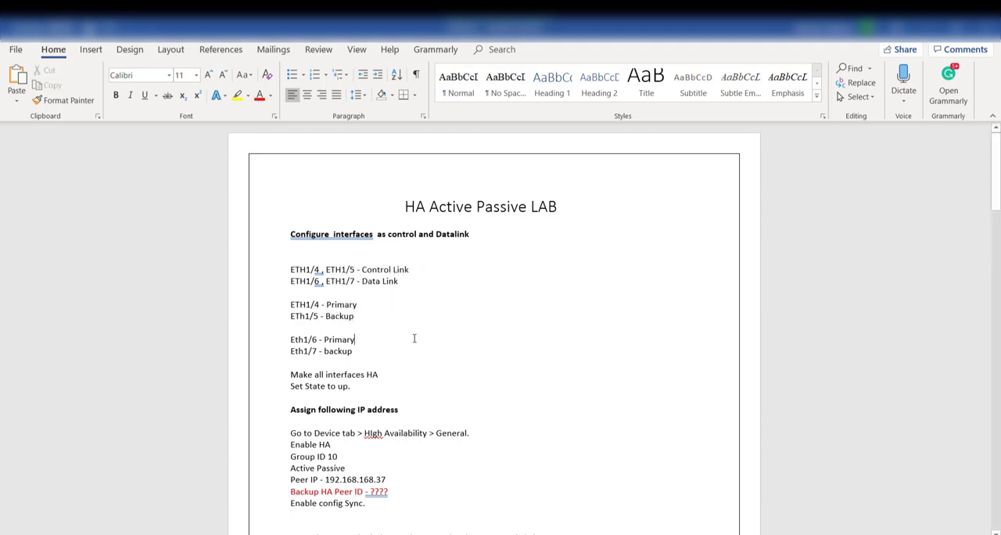
{"action": "double_click", "coordinate": [306, 281]}
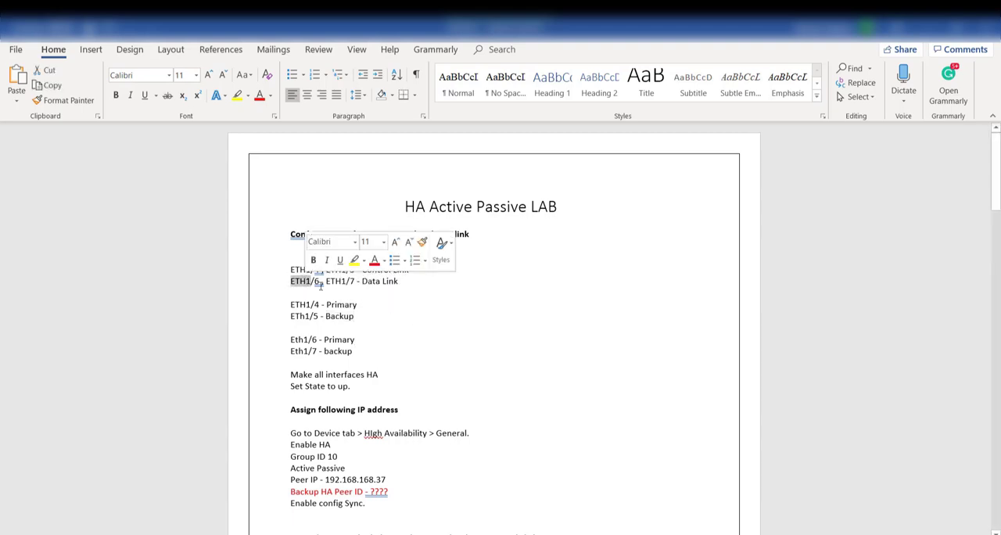
{"action": "double_click", "coordinate": [350, 281]}
{"action": "double_click", "coordinate": [338, 352]}
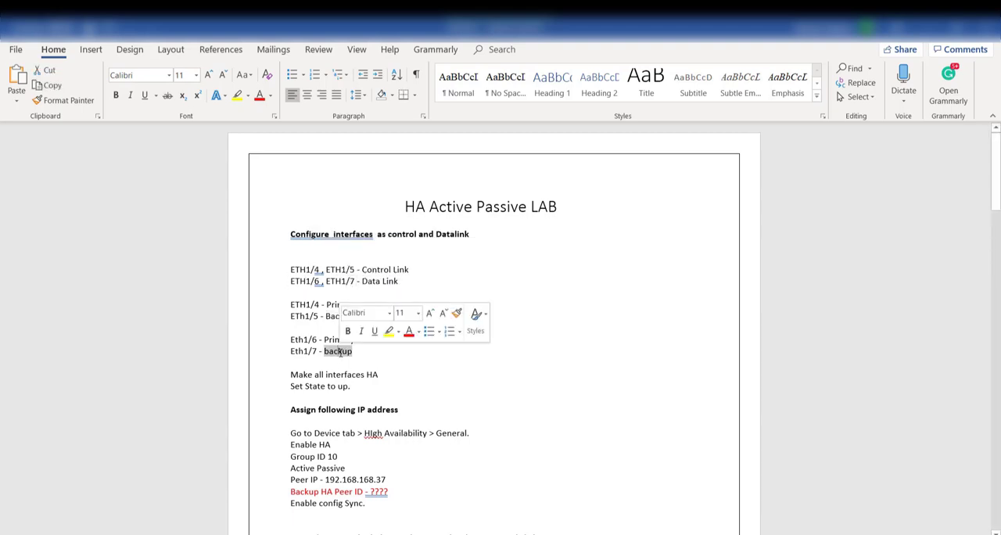
{"action": "left_click", "coordinate": [304, 352]}
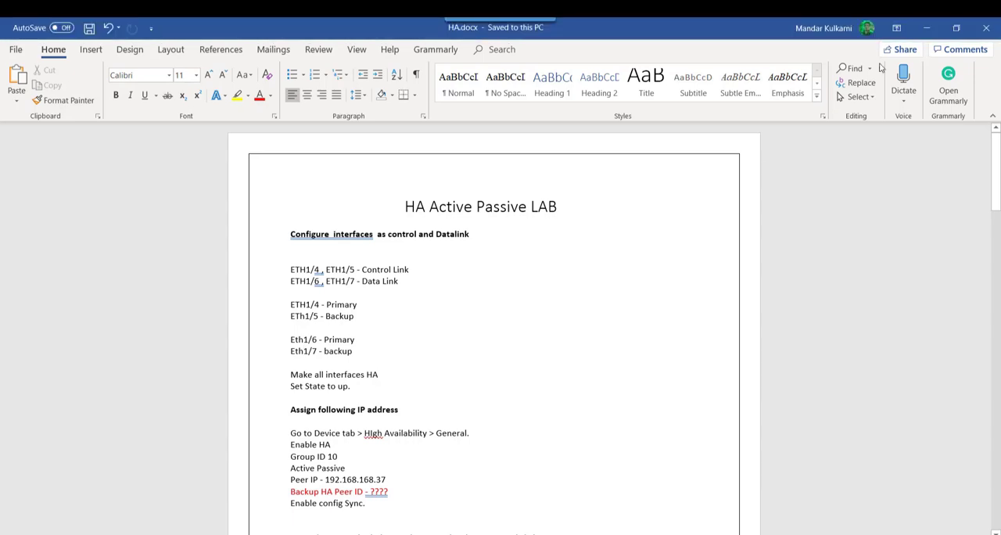
{"action": "left_click", "coordinate": [929, 28]}
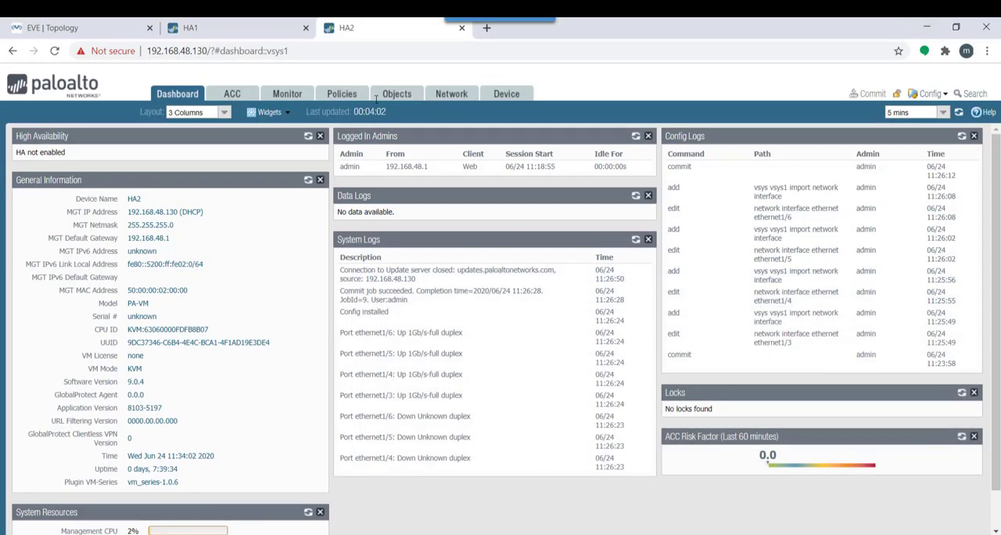
{"action": "left_click", "coordinate": [65, 29]}
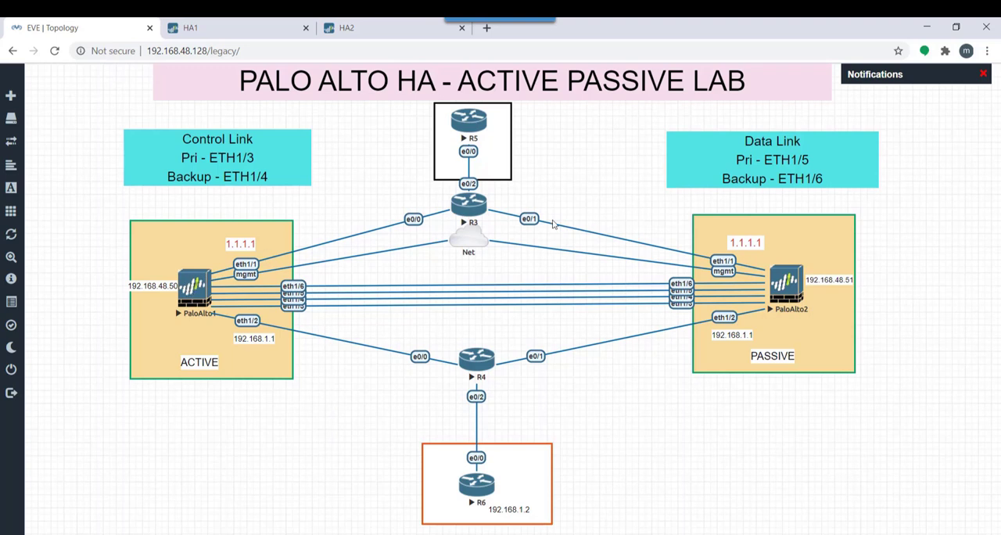
On the HA1 firewall, change the interface type of ethernet1/3 (Control Link Primary) to HA
{"action": "left_click", "coordinate": [250, 27]}
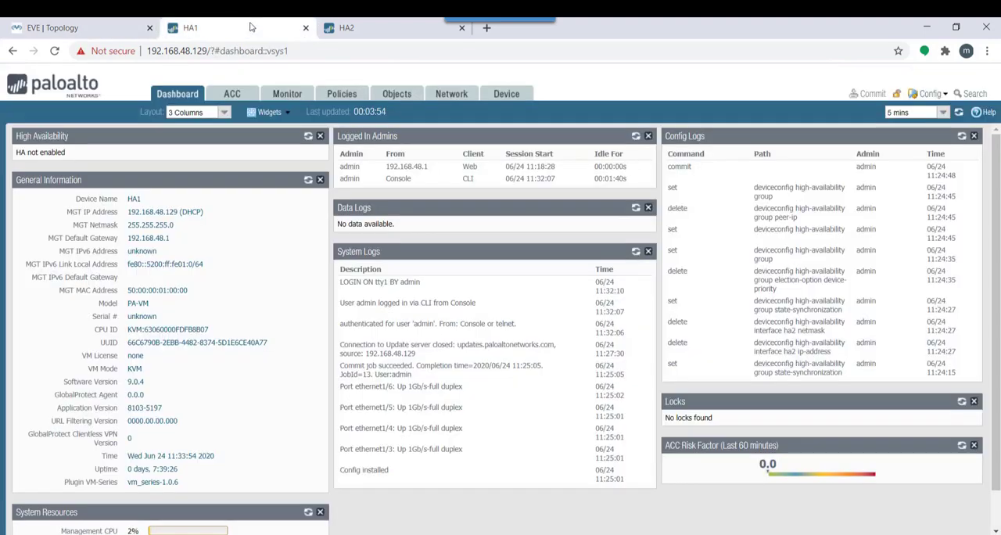
{"action": "left_click", "coordinate": [469, 93]}
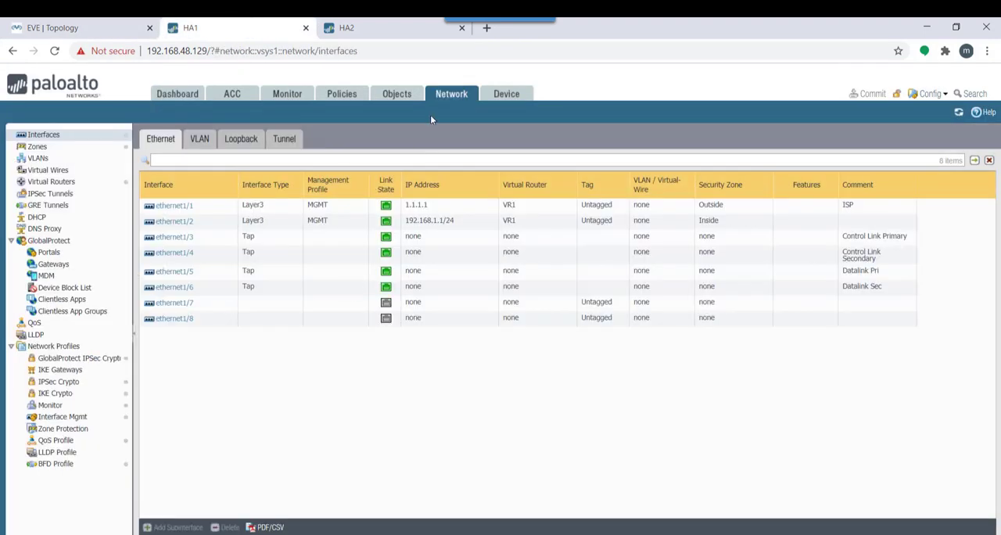
{"action": "left_click", "coordinate": [168, 237]}
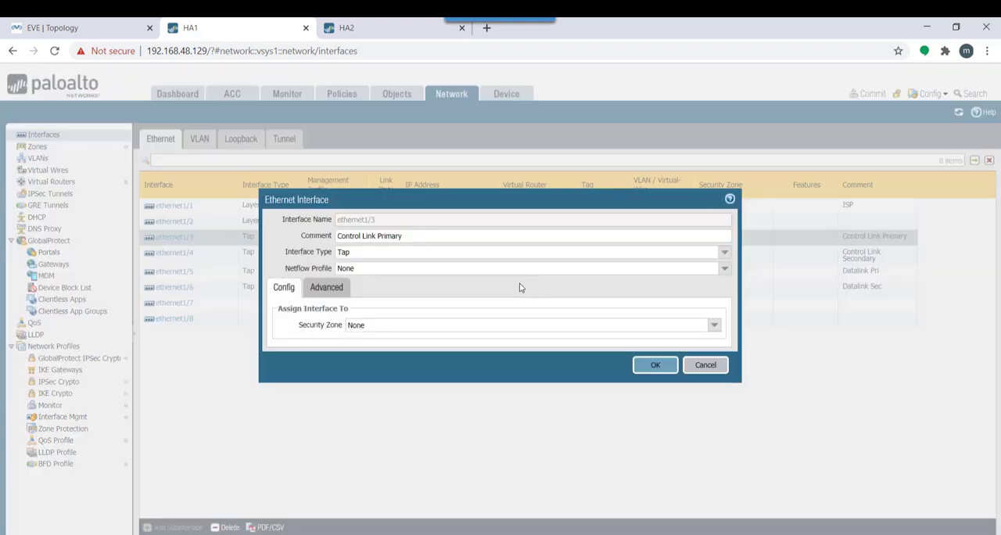
{"action": "left_click", "coordinate": [724, 255]}
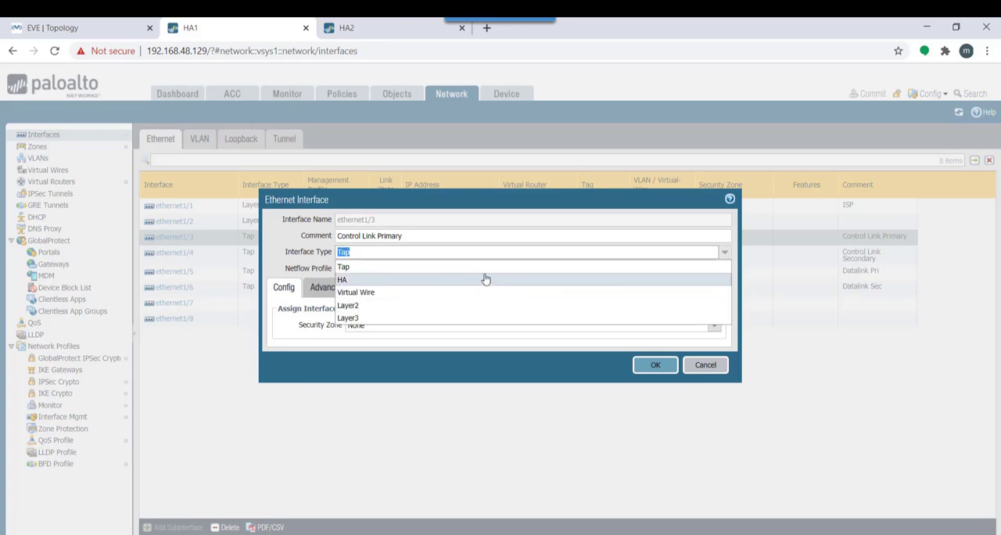
{"action": "left_click", "coordinate": [484, 279]}
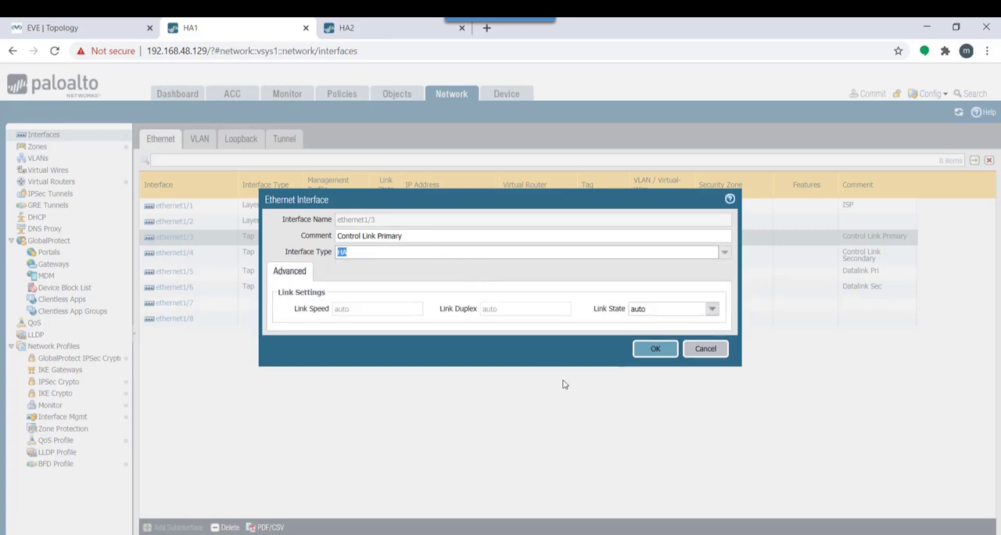
{"action": "left_click", "coordinate": [663, 349]}
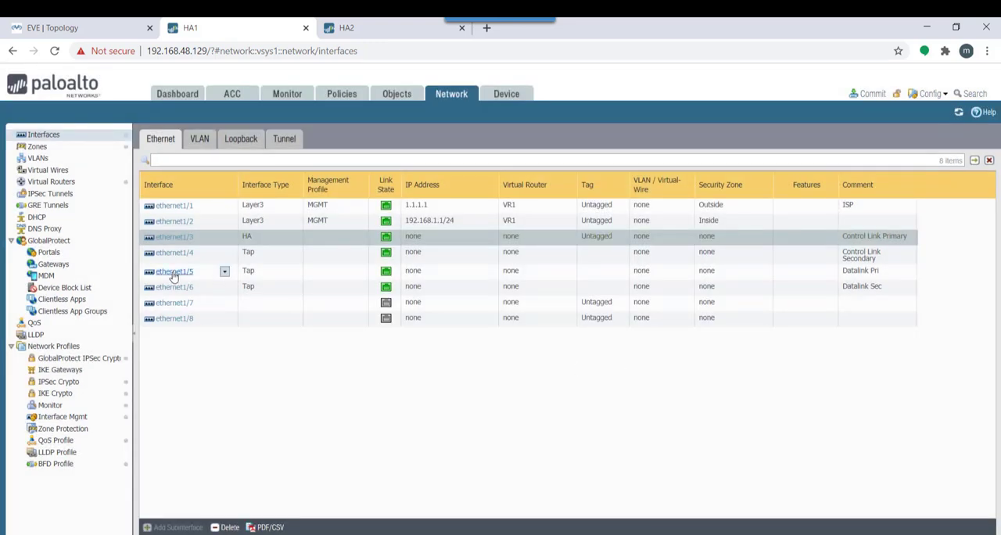
Change the interface type of ethernet1/5 (Datalink Pri) to HA
{"action": "left_click", "coordinate": [174, 274]}
{"action": "left_click", "coordinate": [173, 274]}
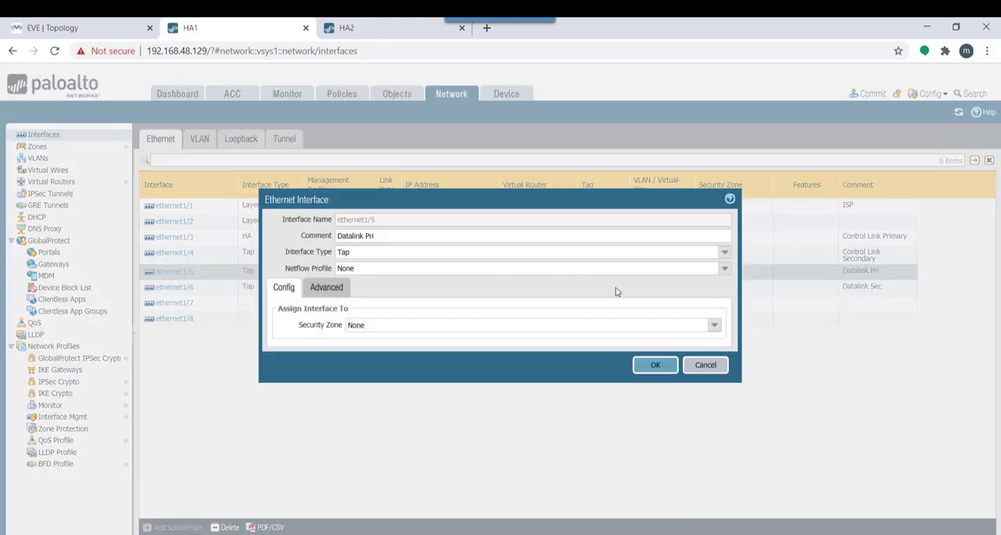
{"action": "left_click", "coordinate": [723, 252]}
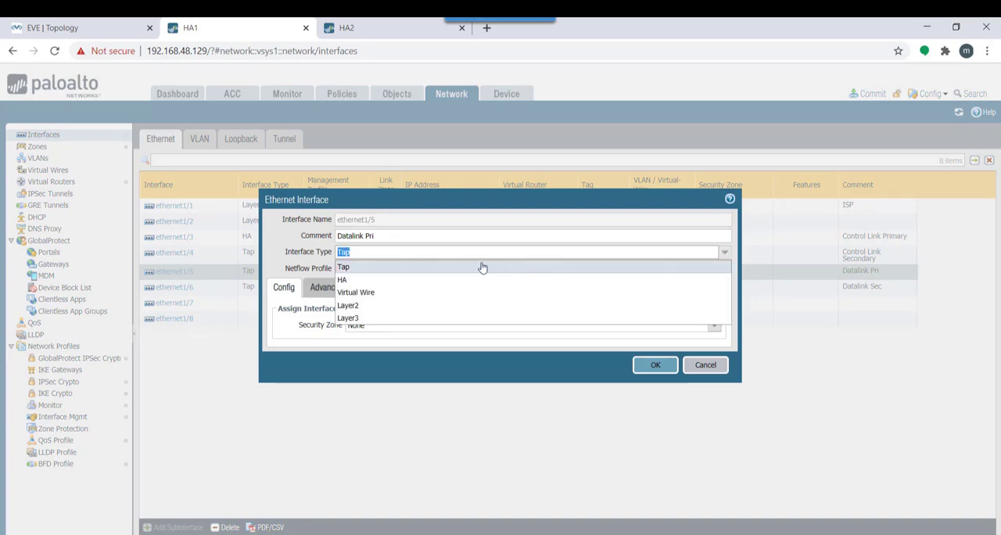
{"action": "left_click", "coordinate": [474, 280]}
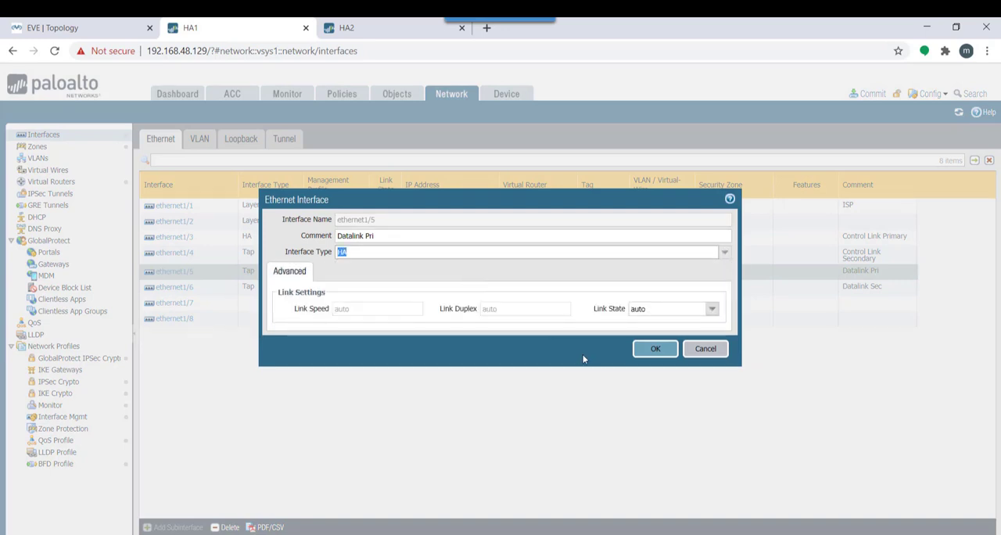
{"action": "left_click", "coordinate": [656, 350]}
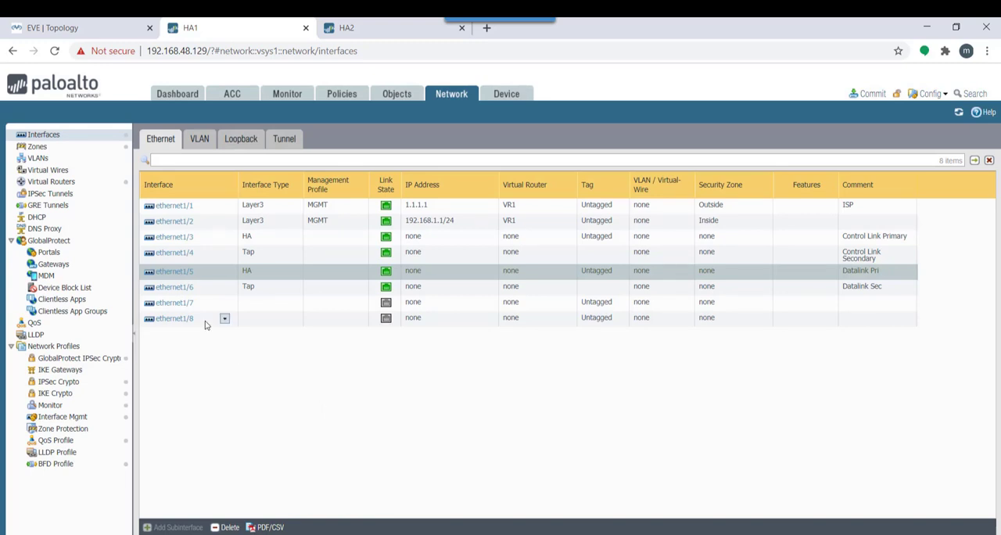
Set the link state of ethernet1/3 to up and save the interface
{"action": "left_click", "coordinate": [164, 239]}
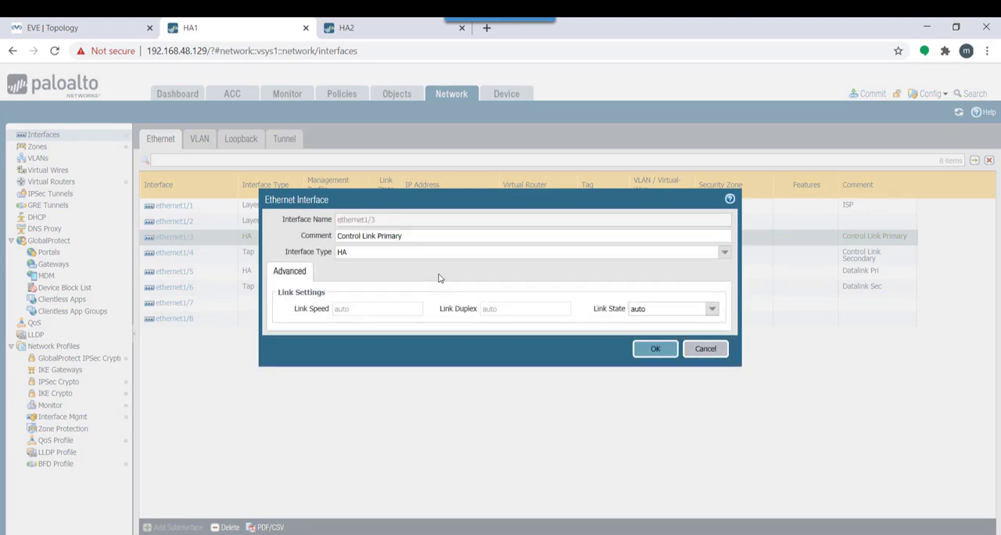
{"action": "left_click", "coordinate": [711, 312]}
{"action": "left_click", "coordinate": [655, 338]}
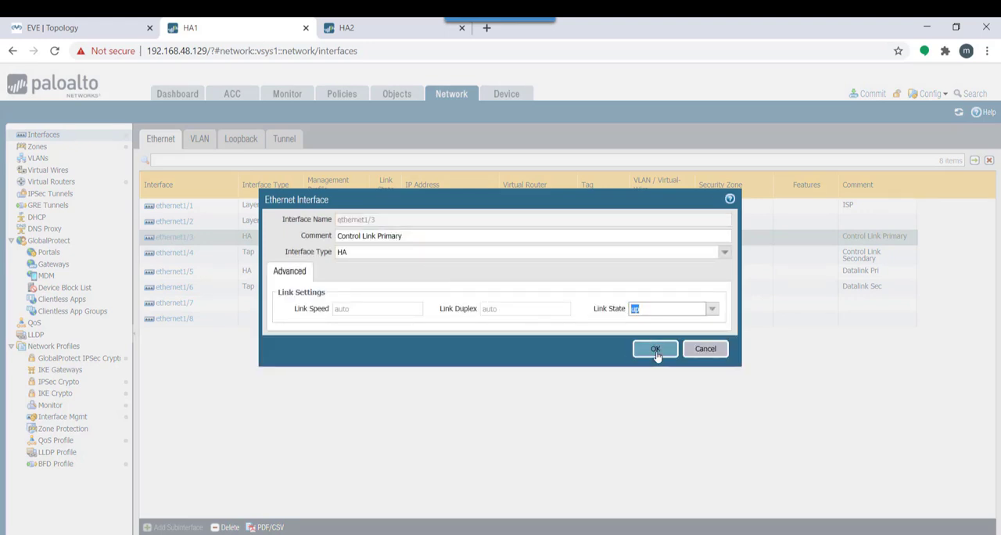
{"action": "left_click", "coordinate": [655, 349]}
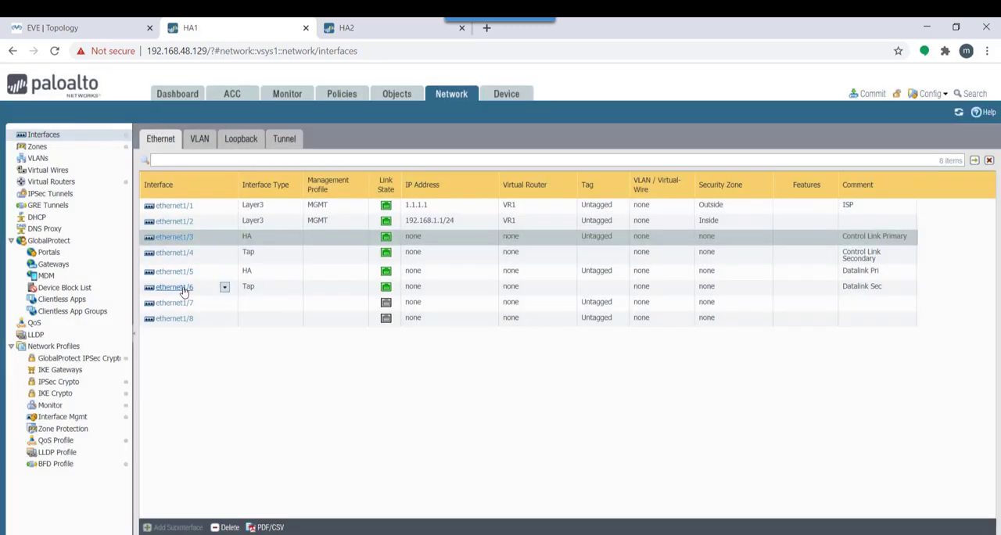
Set the link state of ethernet1/5 to up, keeping its interface type as HA, and save the interface
{"action": "left_click", "coordinate": [183, 288]}
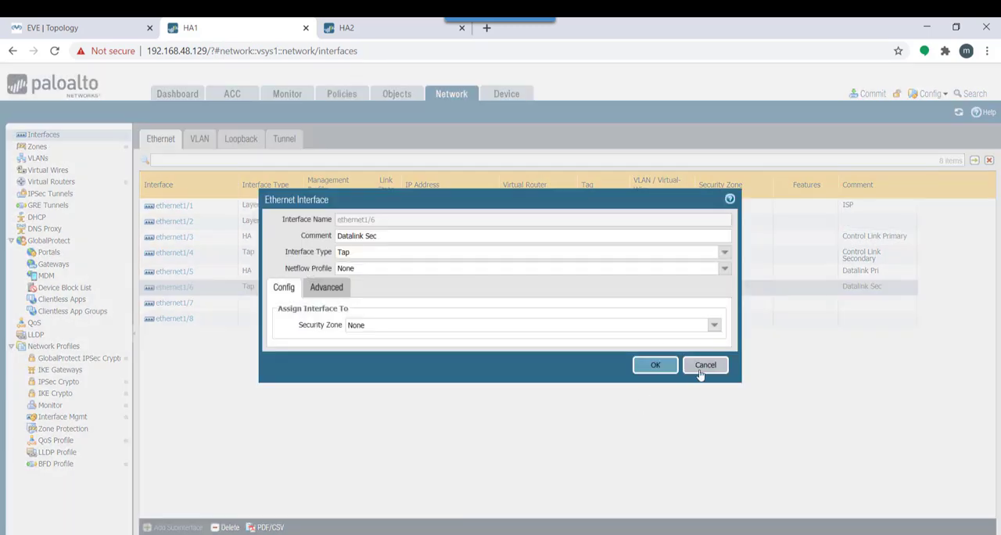
{"action": "left_click", "coordinate": [701, 369]}
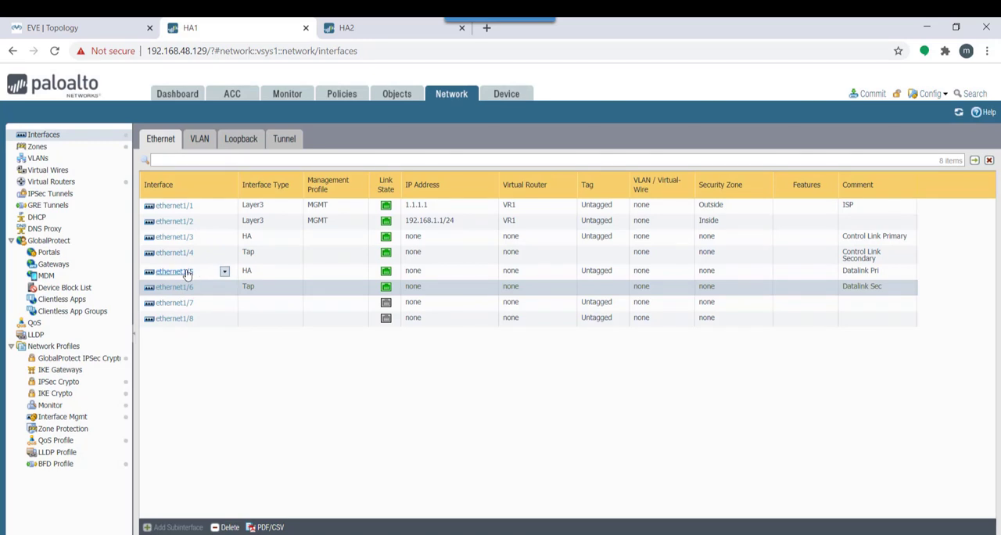
{"action": "left_click", "coordinate": [186, 273]}
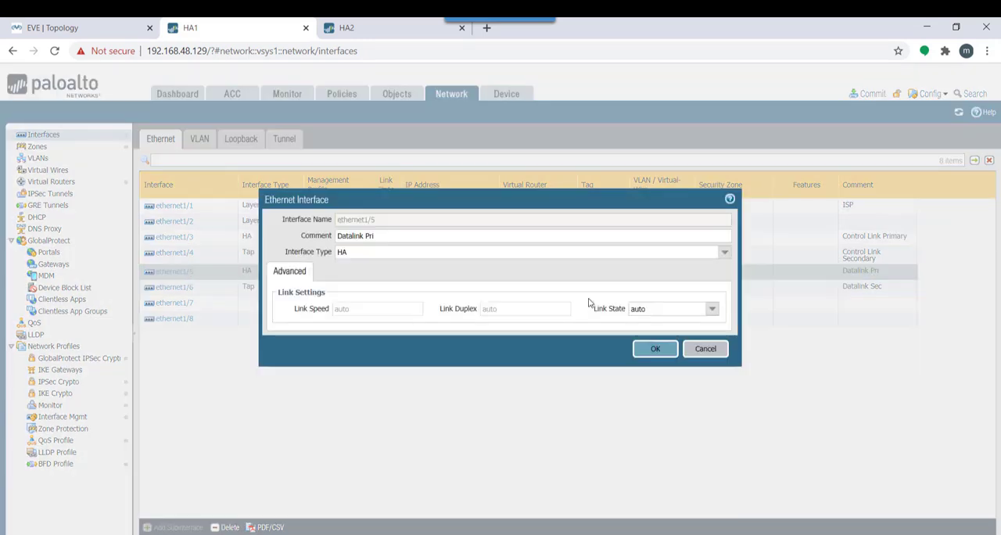
{"action": "left_click", "coordinate": [724, 252]}
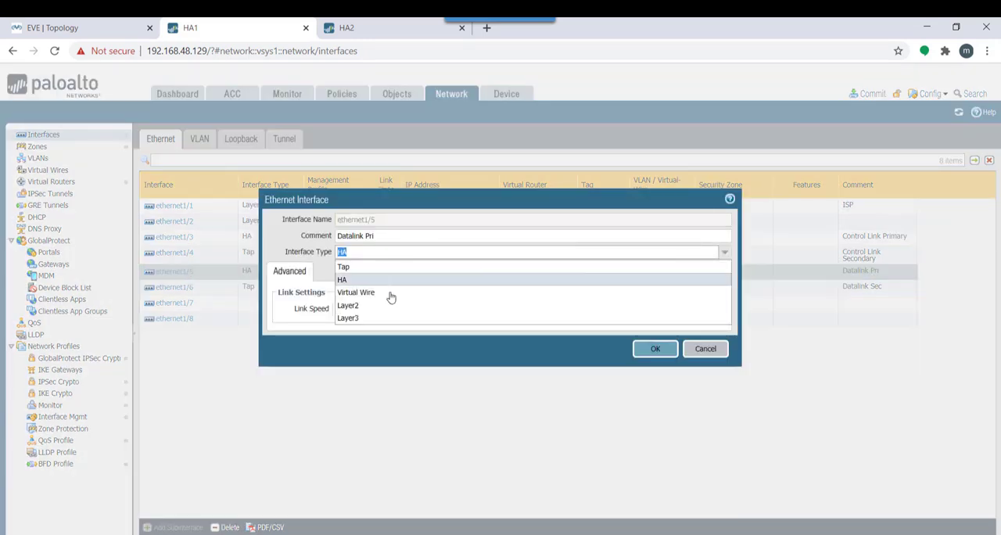
{"action": "left_click", "coordinate": [354, 349]}
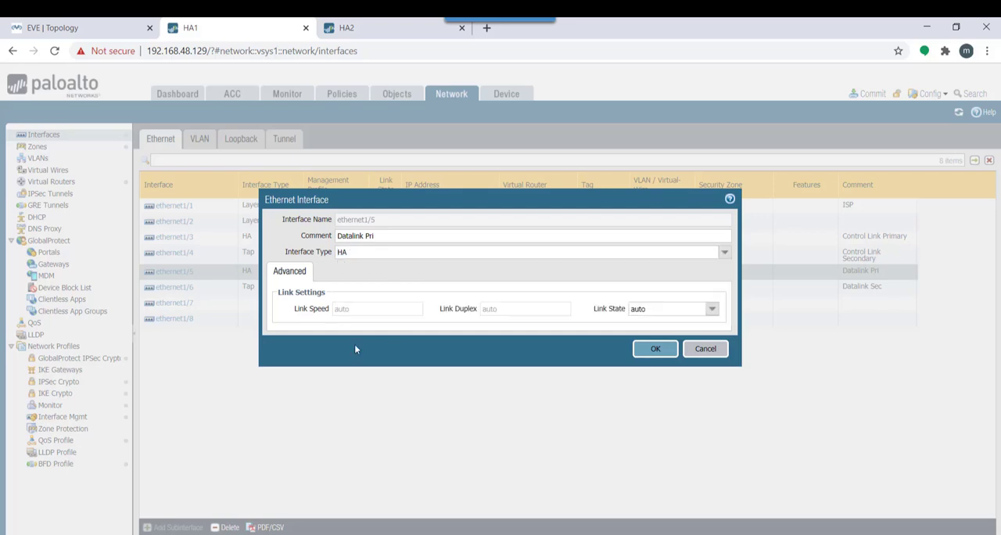
{"action": "left_click", "coordinate": [704, 314]}
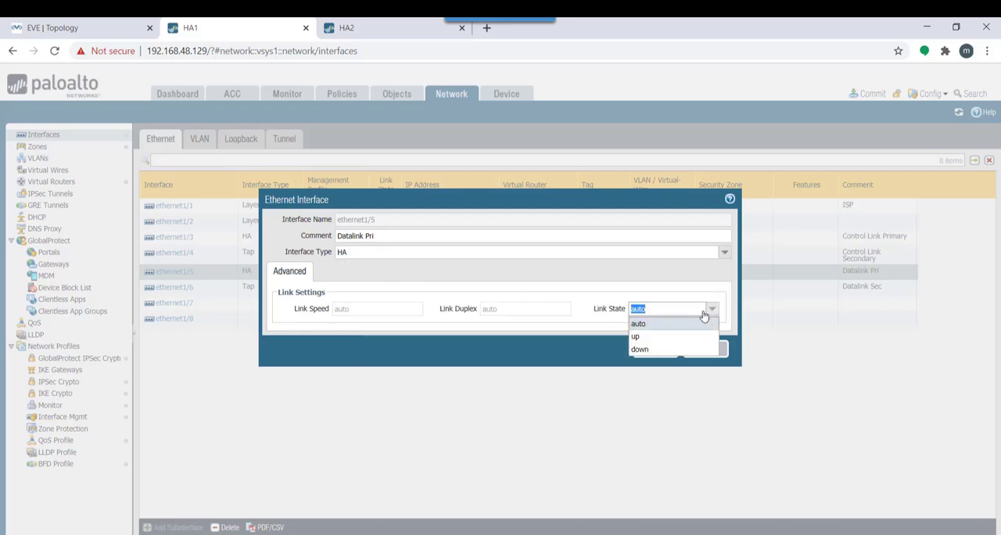
{"action": "left_click", "coordinate": [636, 337]}
{"action": "left_click", "coordinate": [655, 351]}
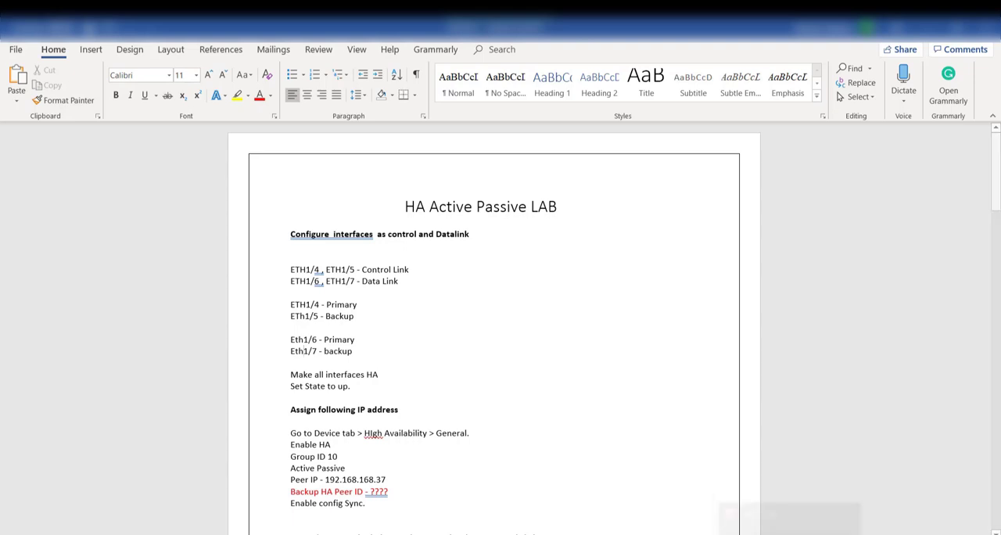
In HA1's High Availability setup, enable HA, set the group ID to 10 and enable config sync, following the lab notes
{"action": "scroll", "coordinate": [304, 351], "scroll_direction": "down", "scroll_amount": 2}
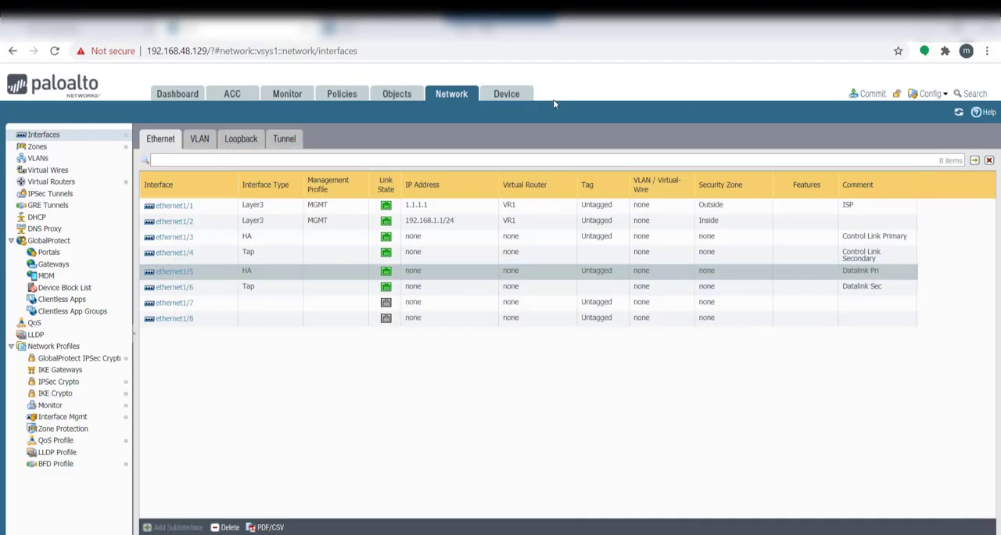
{"action": "left_click", "coordinate": [507, 94]}
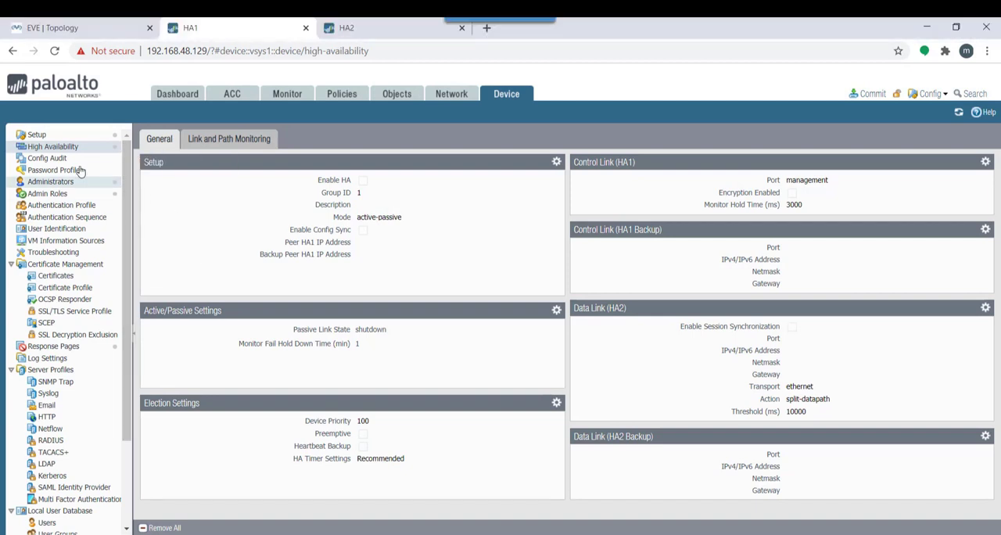
{"action": "left_click", "coordinate": [556, 163]}
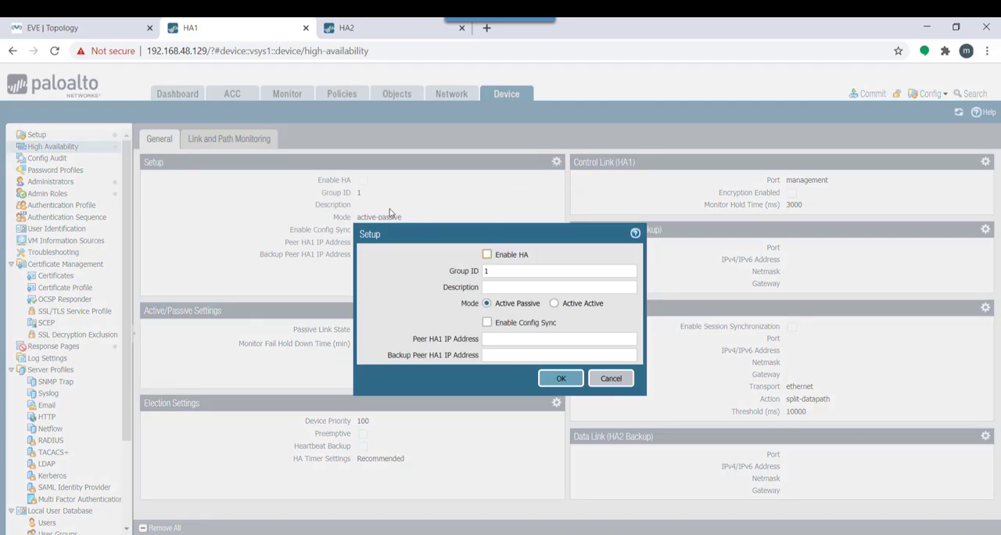
{"action": "left_click", "coordinate": [488, 254]}
{"action": "left_click", "coordinate": [497, 270]}
{"action": "left_click", "coordinate": [487, 323]}
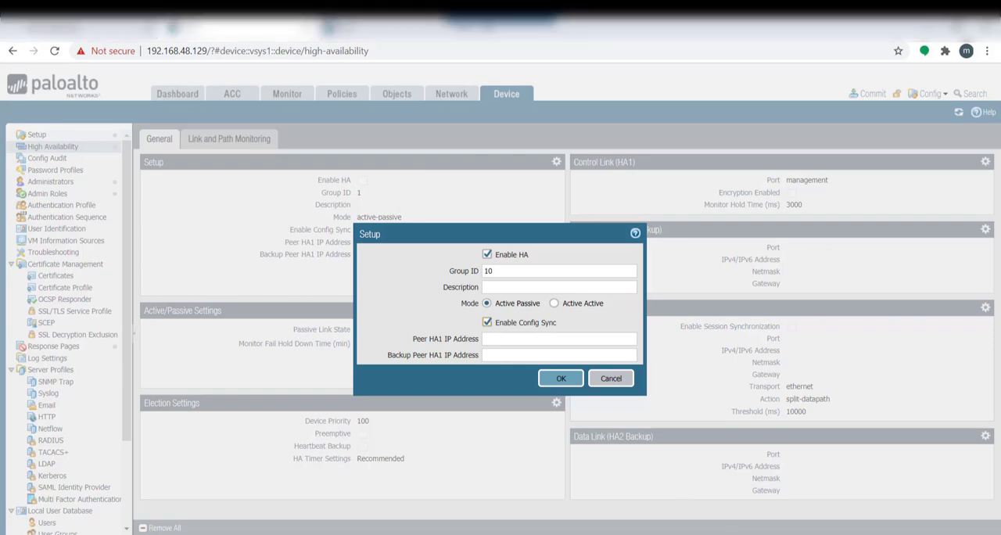
Copy the peer IP 192.168.168.37 from the lab notes into the Peer HA1 IP Address and save the HA setup
{"action": "left_click", "coordinate": [680, 534]}
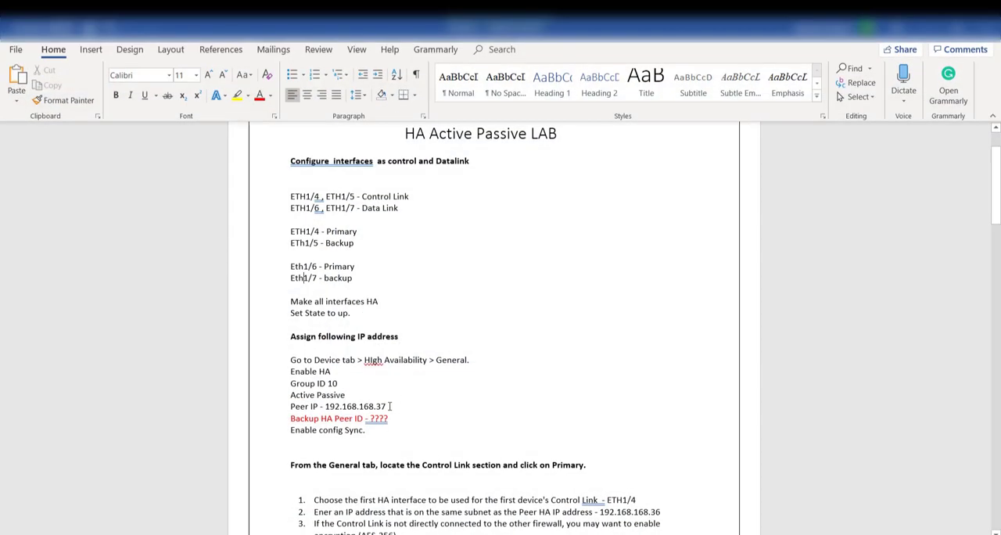
{"action": "left_click_drag", "start_coordinate": [388, 405], "coordinate": [325, 405]}
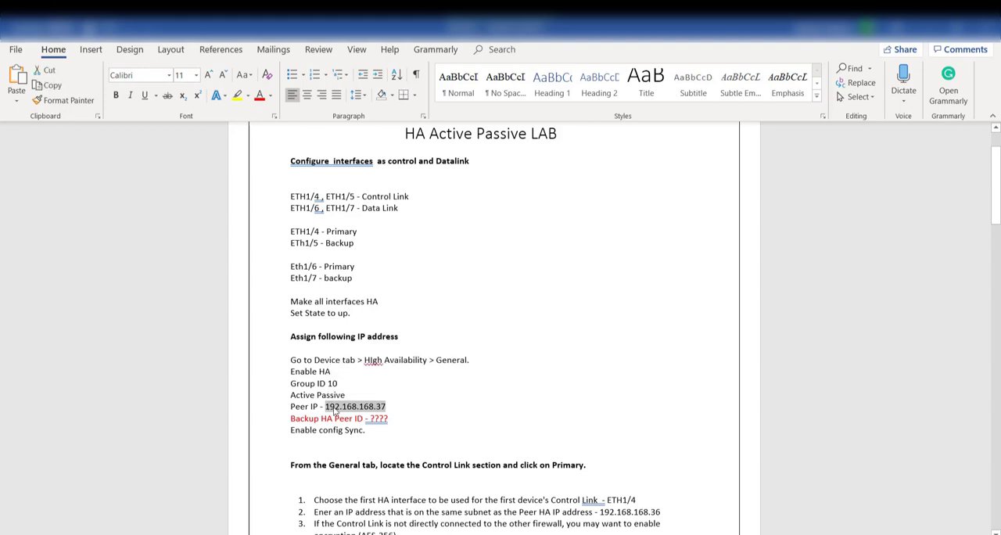
{"action": "right_click", "coordinate": [335, 407]}
{"action": "left_click", "coordinate": [371, 257]}
{"action": "key", "text": "alt+Tab"}
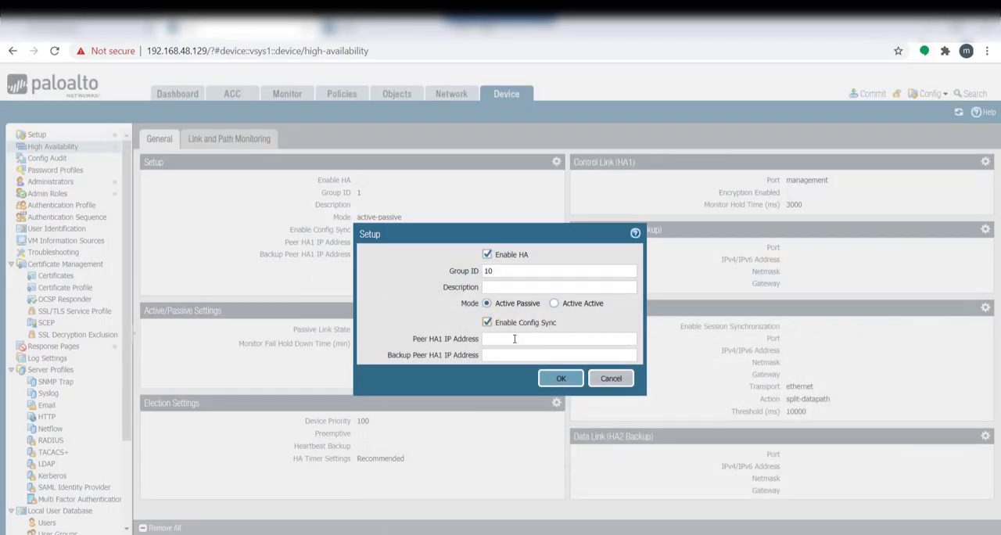
{"action": "left_click", "coordinate": [512, 339]}
{"action": "key", "text": "ctrl+v"}
{"action": "left_click", "coordinate": [562, 379]}
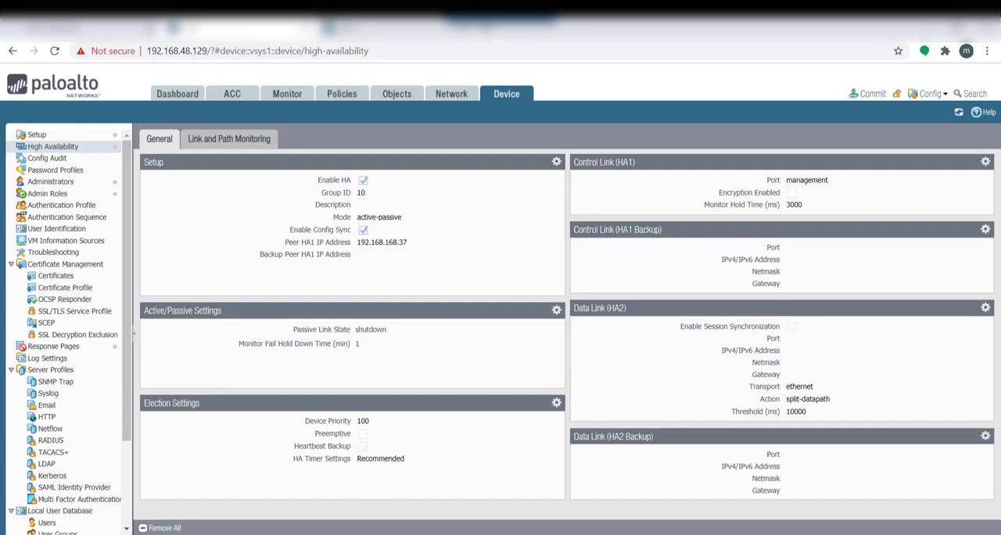
In the lab notes, colour the control link interface ETH1/4 red, then return to the firewall's High Availability page
{"action": "key", "text": "alt+Tab"}
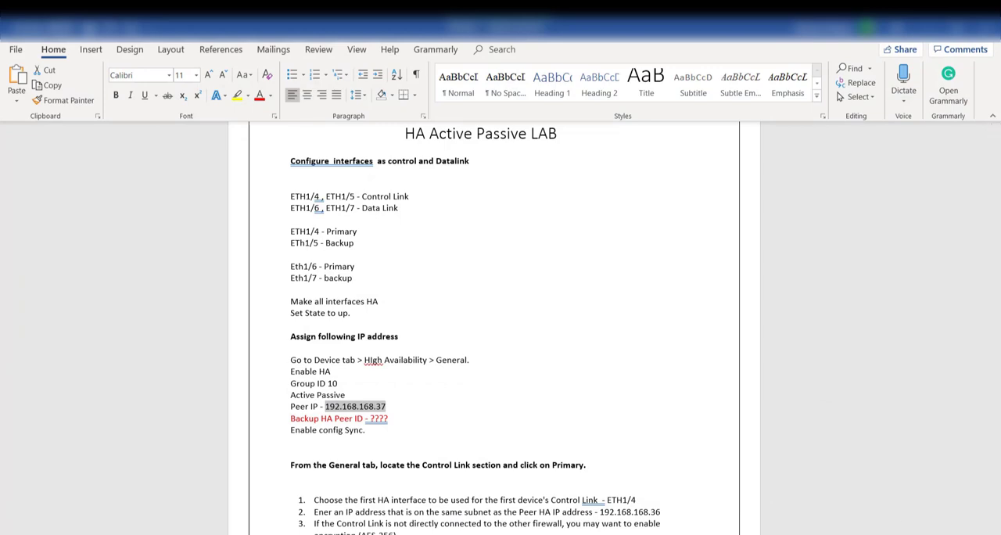
{"action": "left_click_drag", "start_coordinate": [995, 199], "coordinate": [995, 228]}
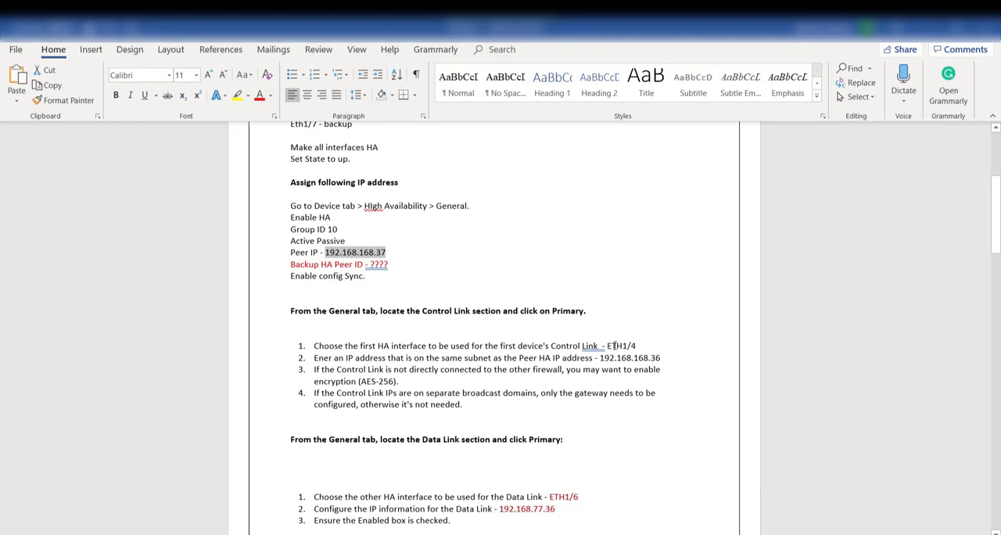
{"action": "left_click_drag", "start_coordinate": [613, 345], "coordinate": [641, 345]}
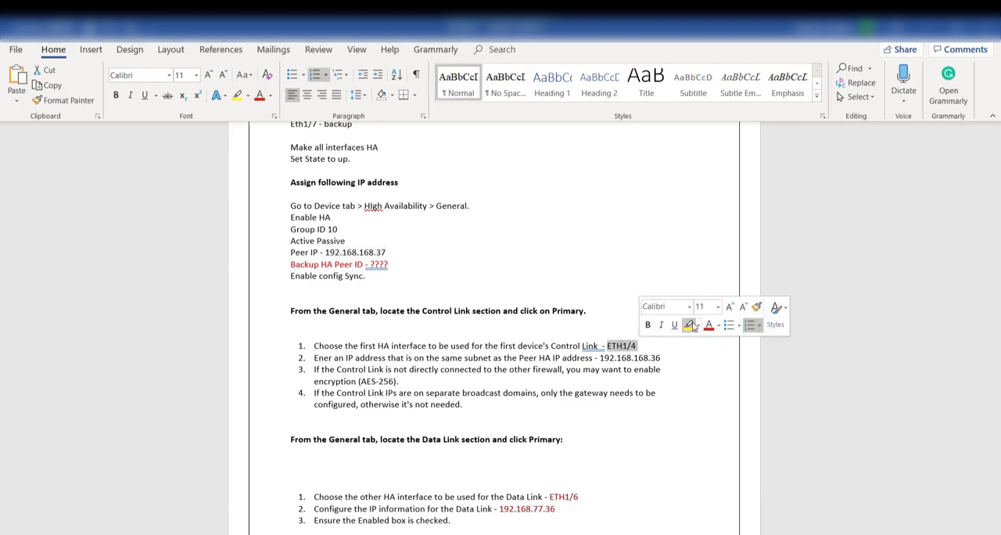
{"action": "left_click", "coordinate": [709, 325]}
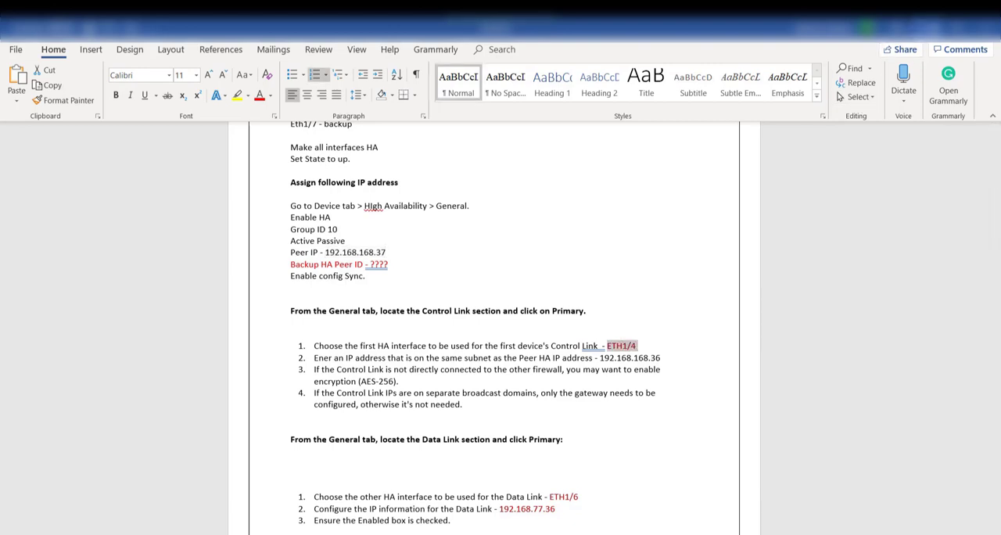
{"action": "left_click", "coordinate": [926, 29]}
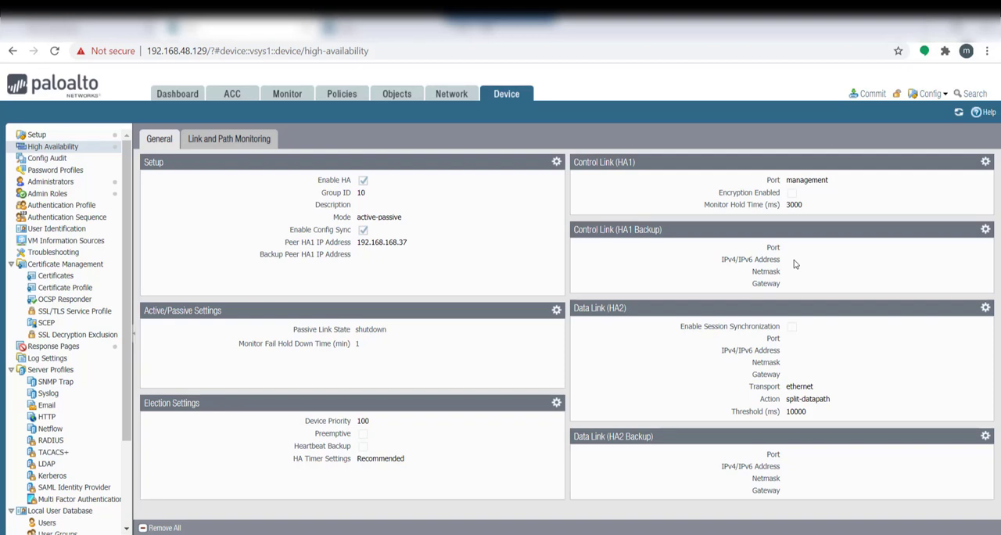
{"action": "left_click", "coordinate": [985, 163]}
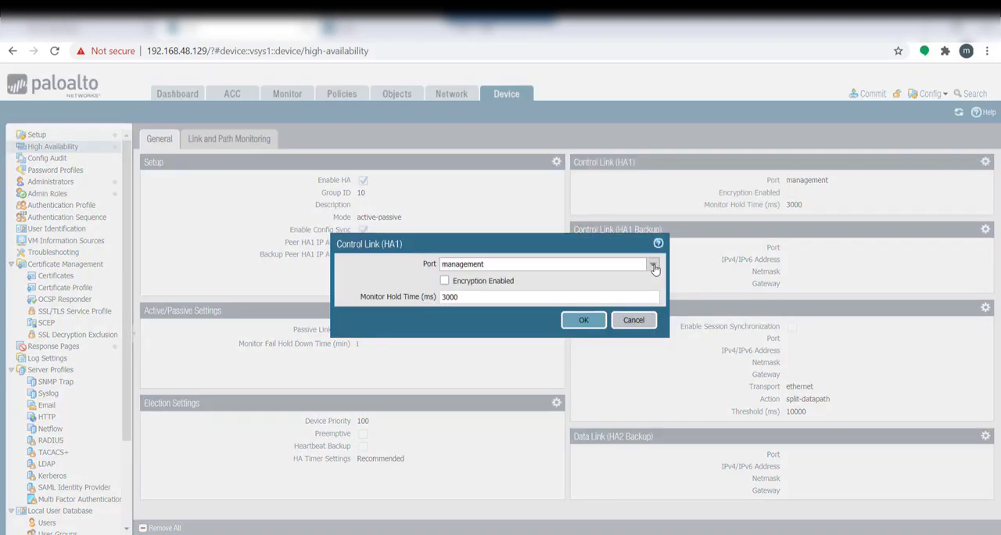
{"action": "left_click", "coordinate": [652, 265]}
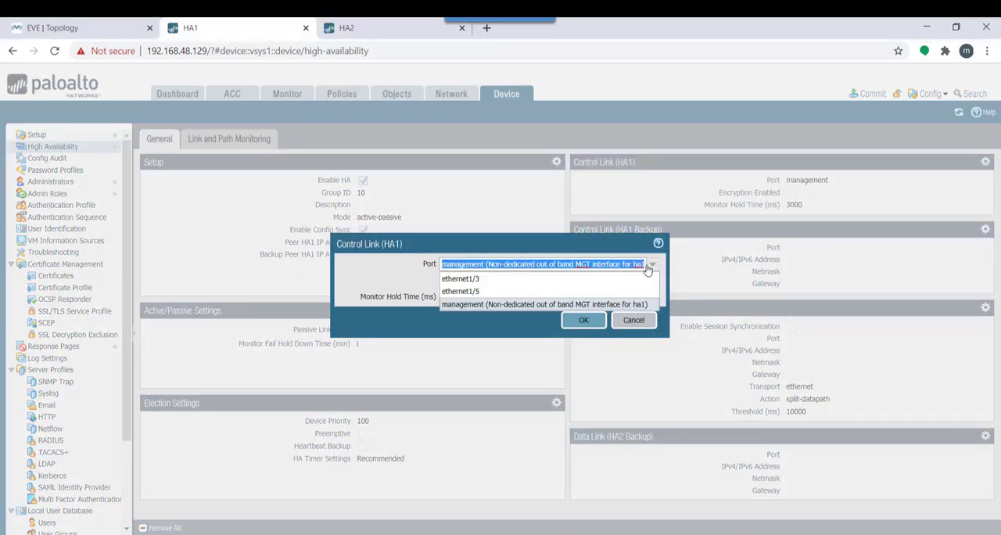
{"action": "left_click", "coordinate": [383, 277]}
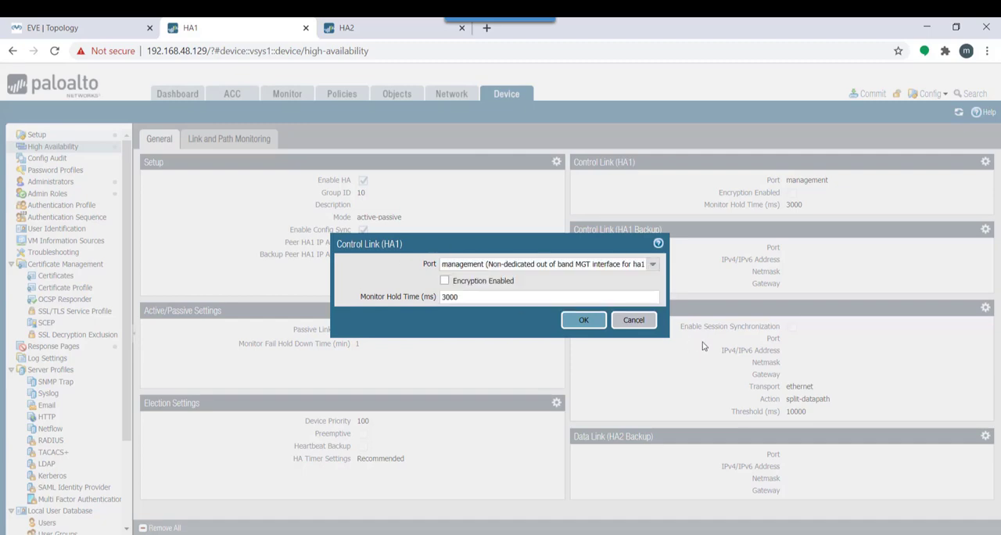
{"action": "left_click", "coordinate": [635, 320]}
Check the HA interfaces in the Ethernet interface list, and select ethernet1/3 as the port of Control Link (HA1)
{"action": "left_click", "coordinate": [451, 94]}
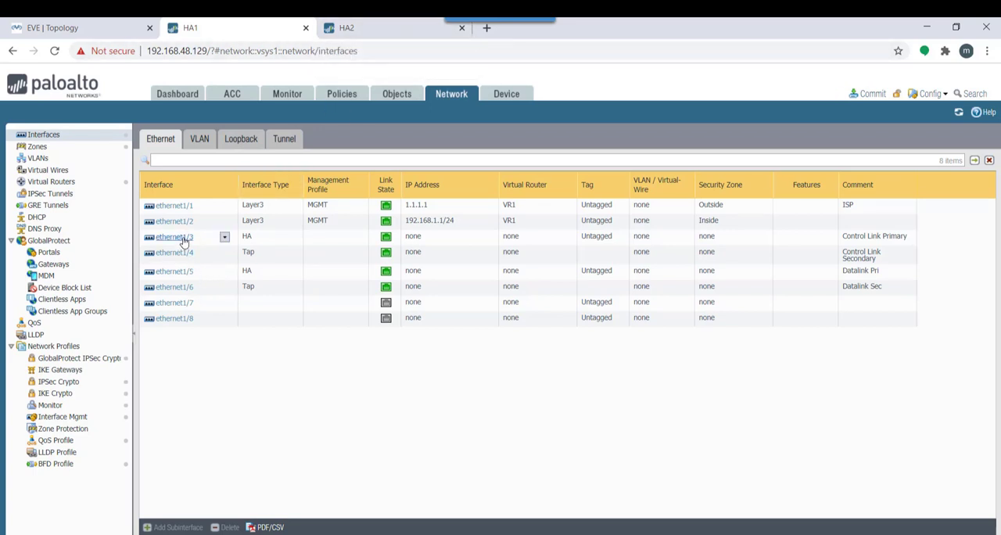
{"action": "left_click", "coordinate": [502, 101]}
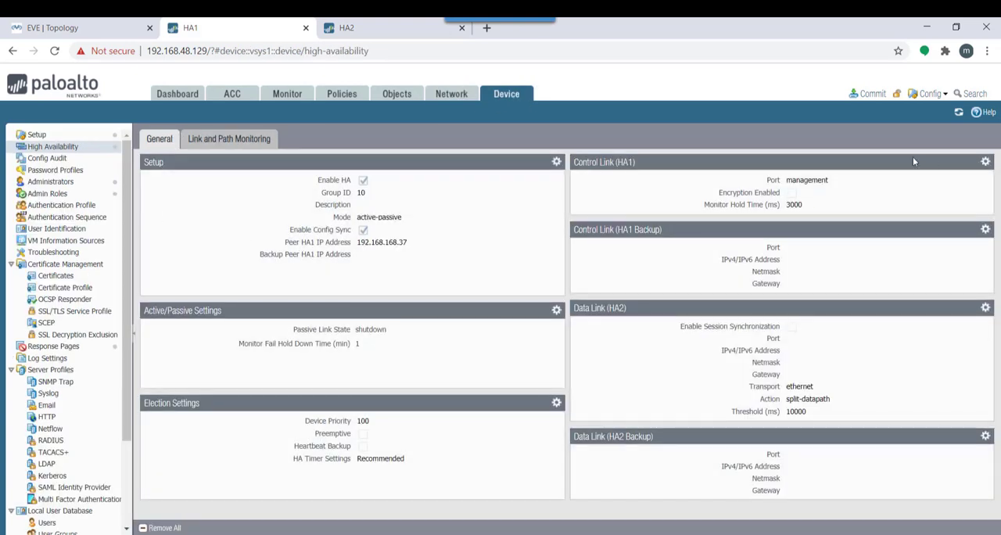
{"action": "left_click", "coordinate": [985, 162]}
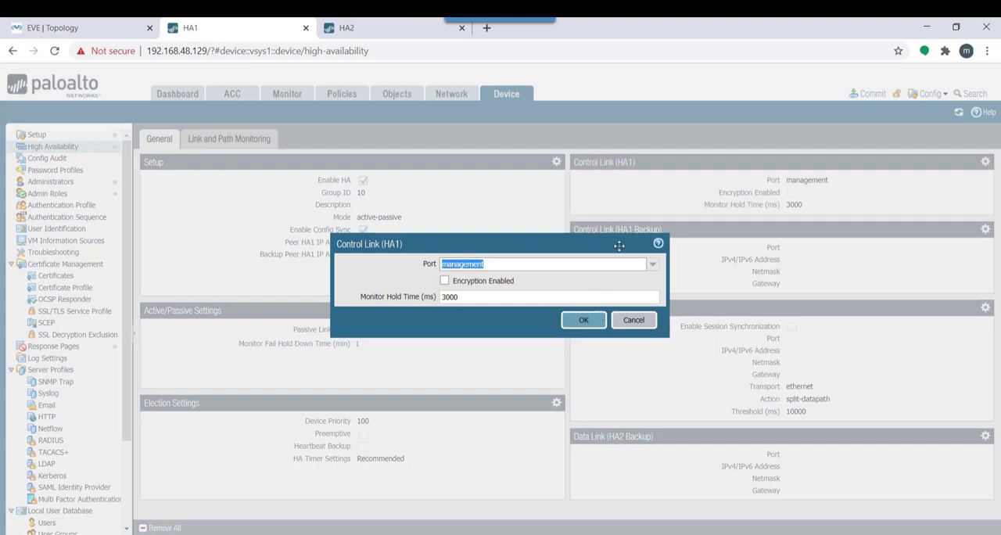
{"action": "left_click", "coordinate": [654, 265]}
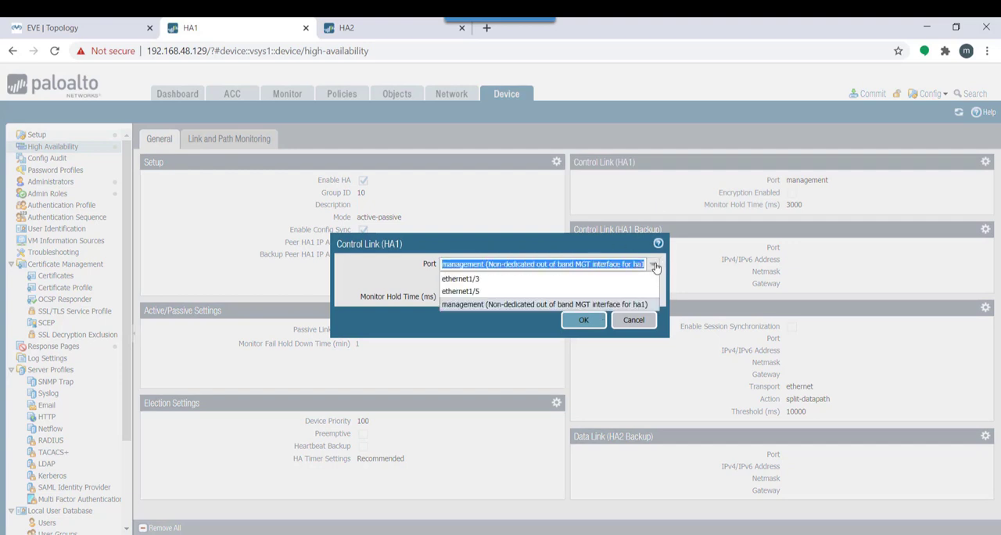
{"action": "left_click", "coordinate": [503, 279]}
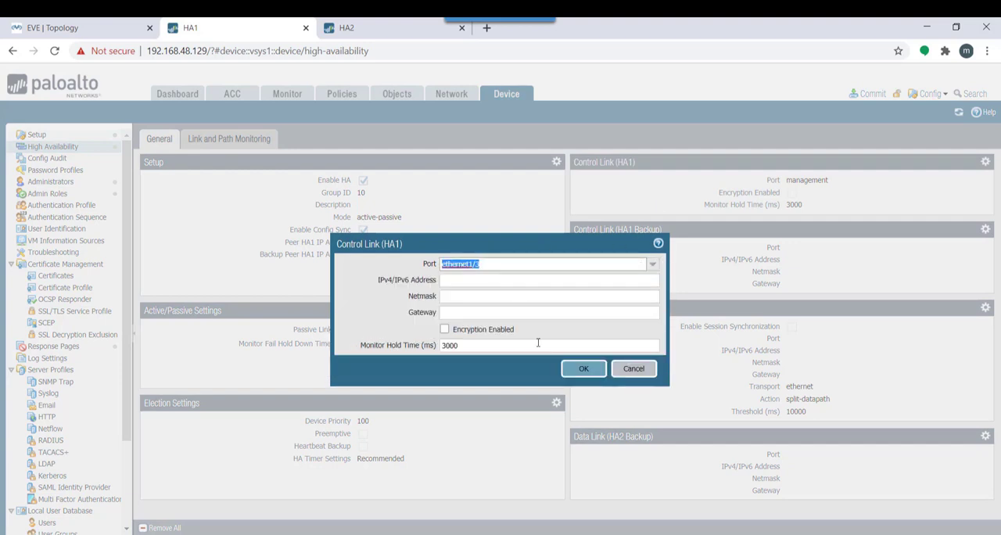
{"action": "left_click", "coordinate": [479, 282]}
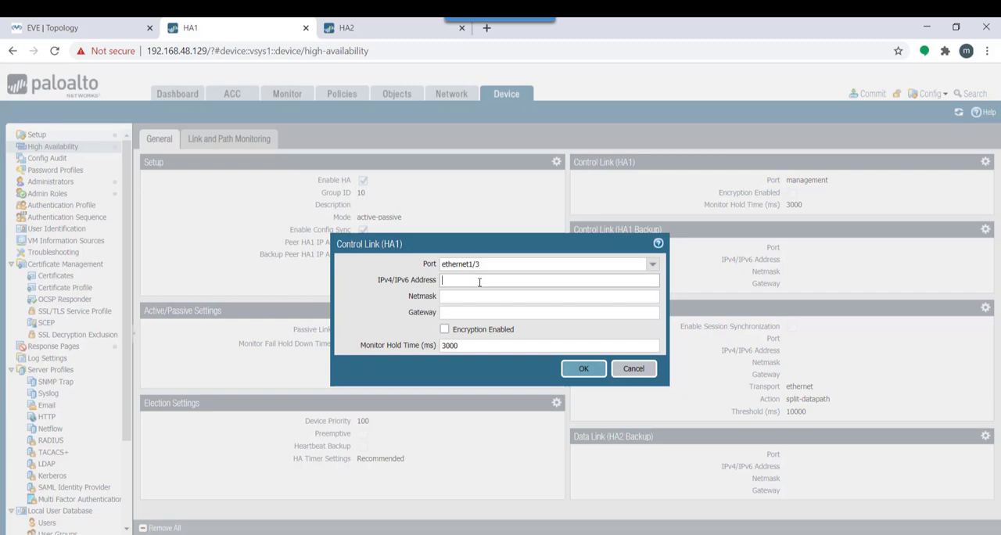
Correct the control link interface in the Word lab notes to ETH1/3 and return to the firewall
{"action": "key", "text": "alt+Tab"}
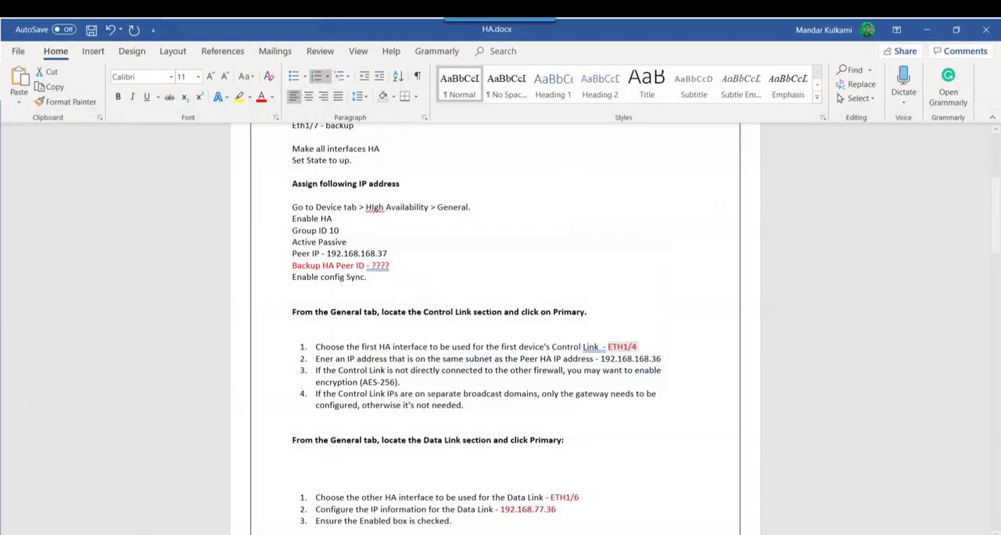
{"action": "left_click", "coordinate": [648, 345]}
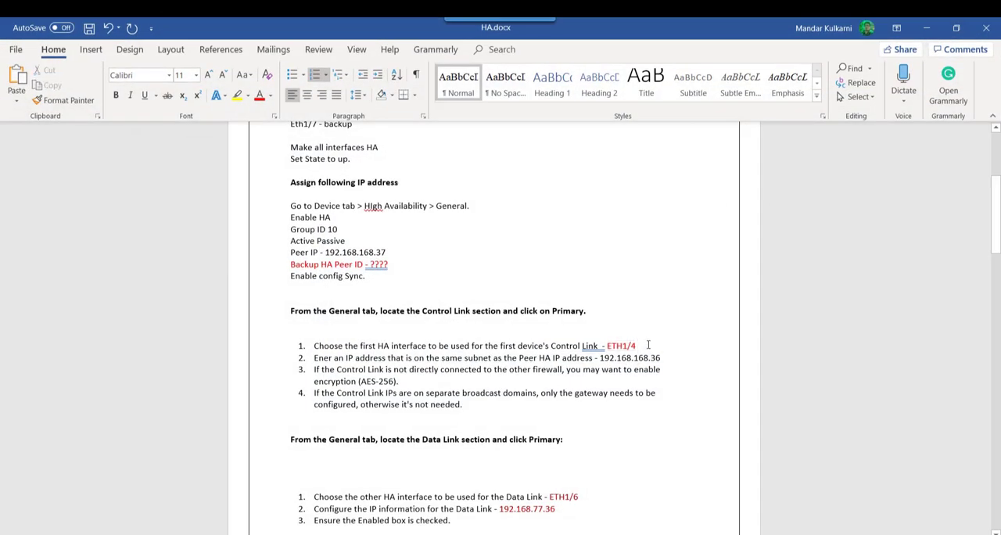
{"action": "key", "text": "BackSpace"}
{"action": "type", "text": "3"}
{"action": "left_click", "coordinate": [926, 27]}
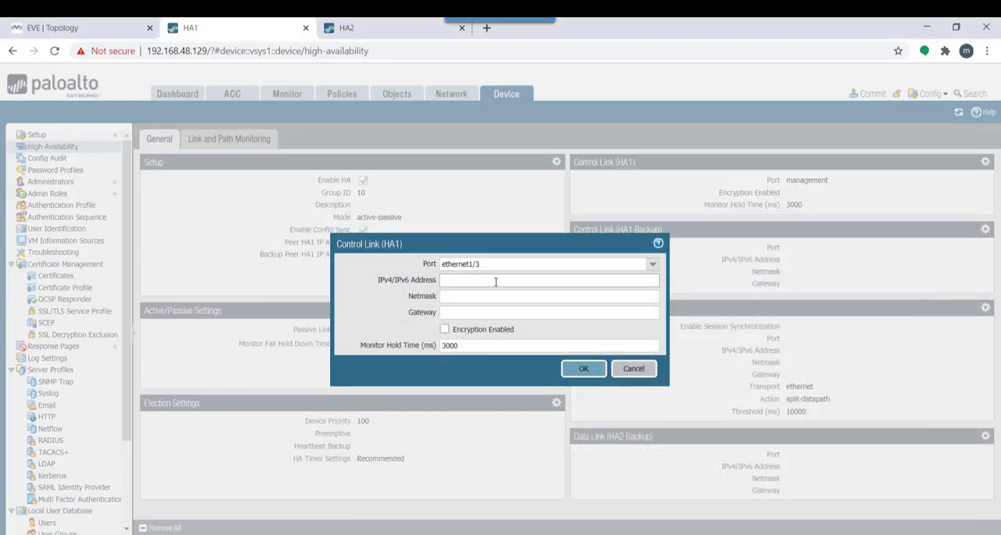
Set the HA1 control link's IP address to 192.168.168.36 with netmask 255.255.255.0 and save it
{"action": "type", "text": "192.16"}
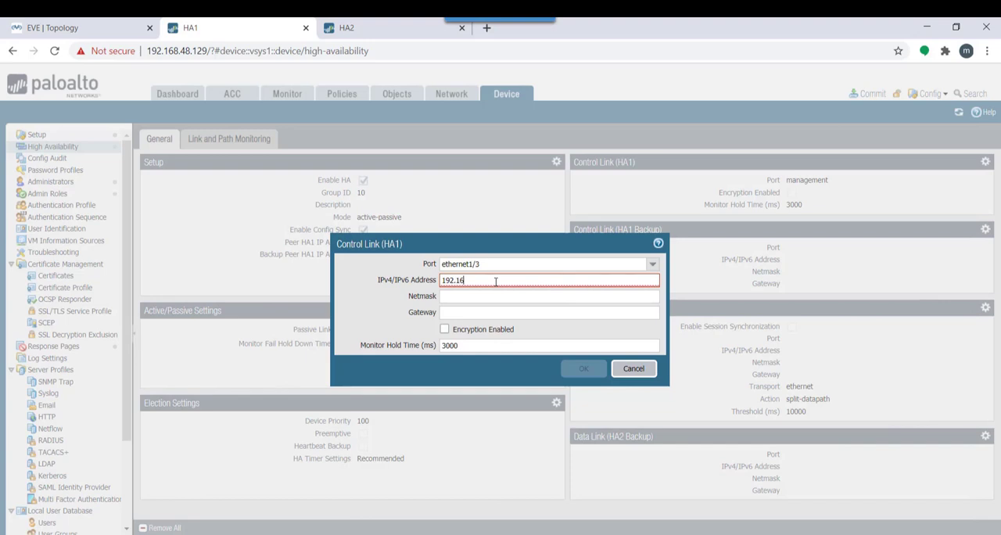
{"action": "type", "text": "8.168.36"}
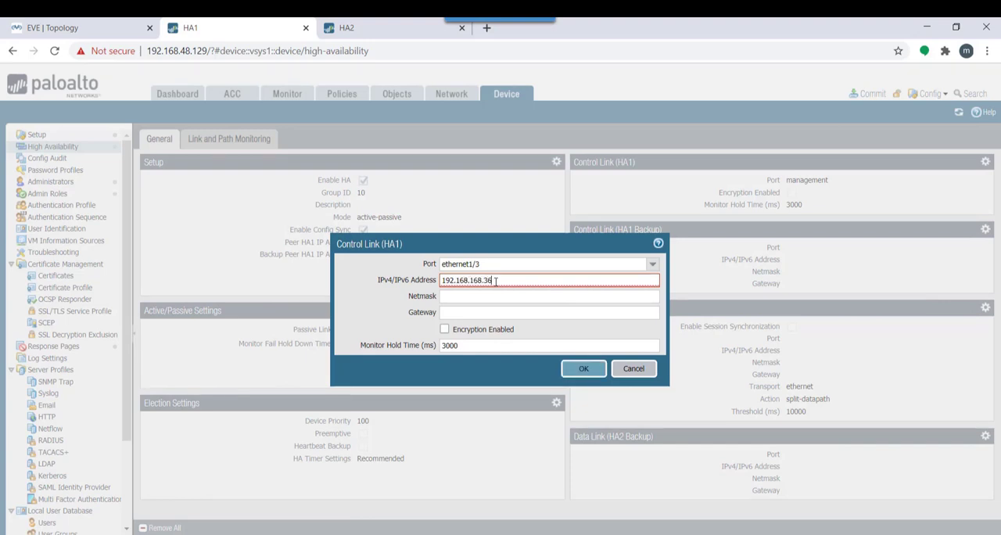
{"action": "left_click", "coordinate": [466, 297]}
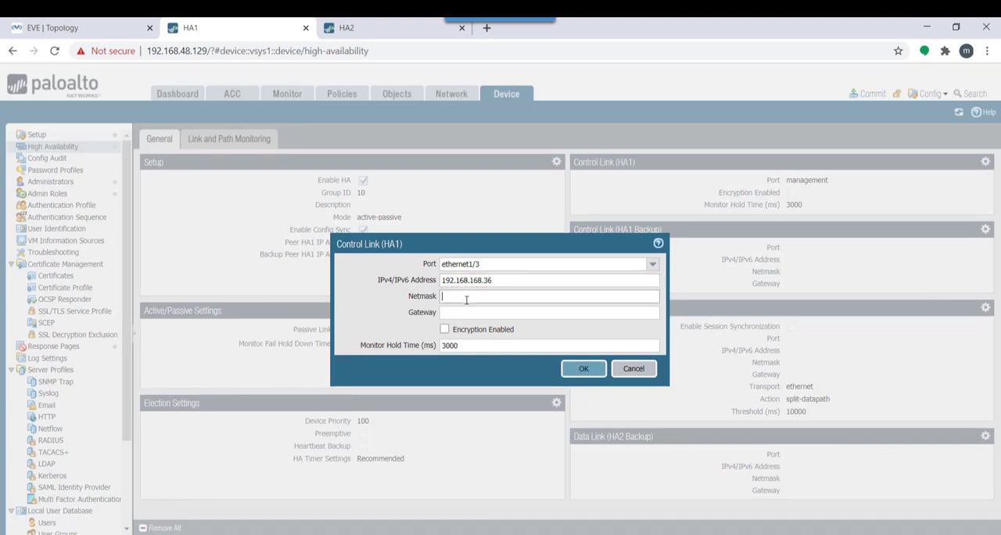
{"action": "type", "text": "255.255.255.0"}
{"action": "left_click", "coordinate": [585, 369]}
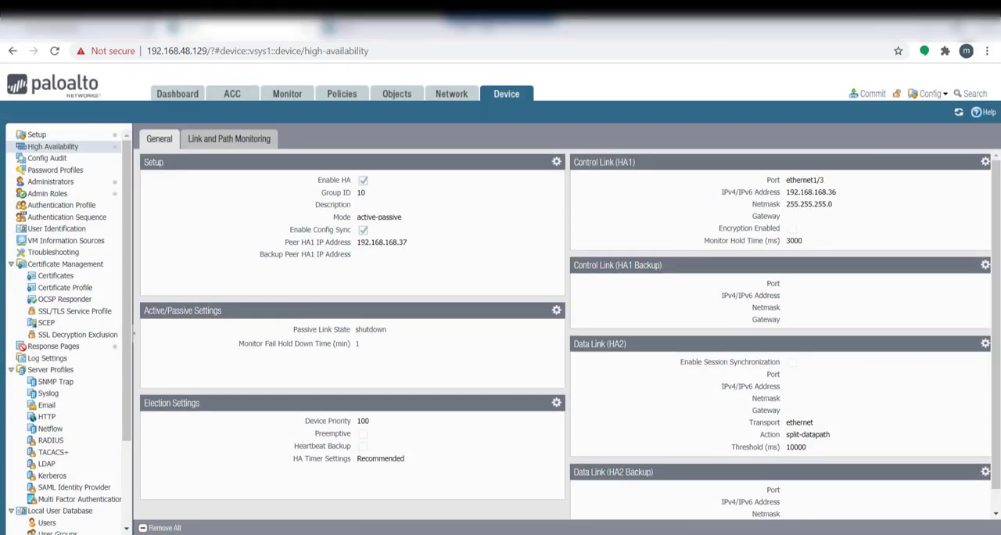
In the lab notes' Data Link section, correct the data link interface to ETH1/5 and return to the firewall
{"action": "key", "text": "alt+Tab"}
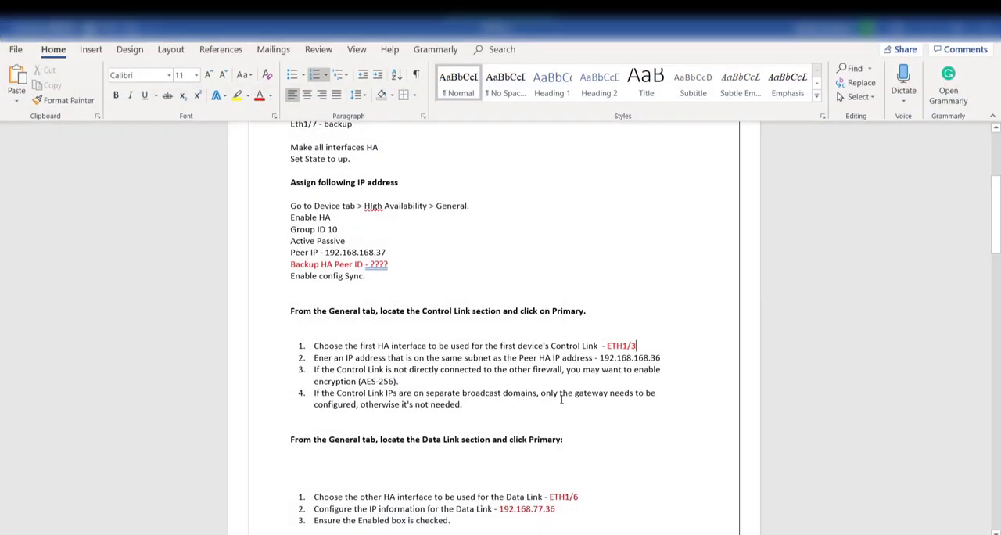
{"action": "left_click_drag", "start_coordinate": [531, 439], "coordinate": [353, 419]}
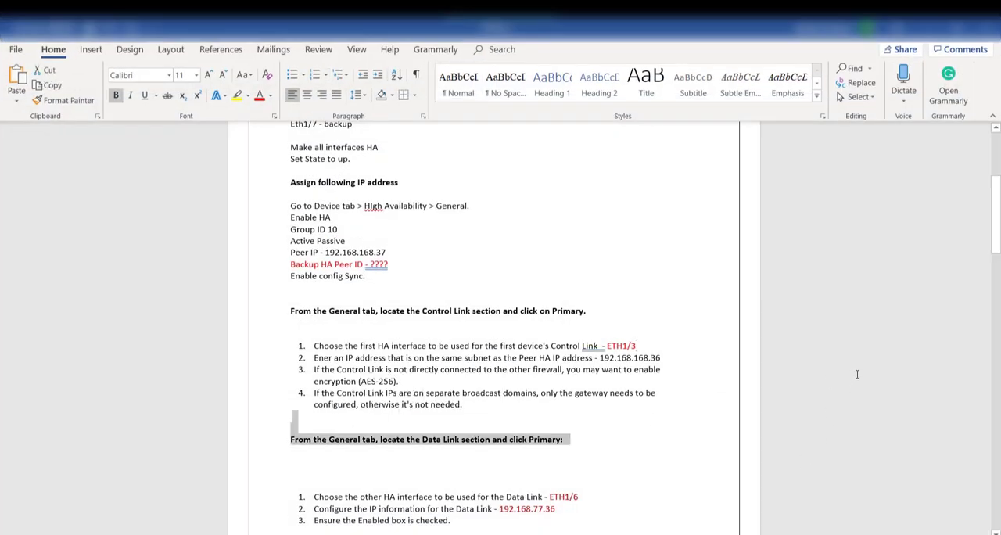
{"action": "left_click_drag", "start_coordinate": [996, 199], "coordinate": [996, 229]}
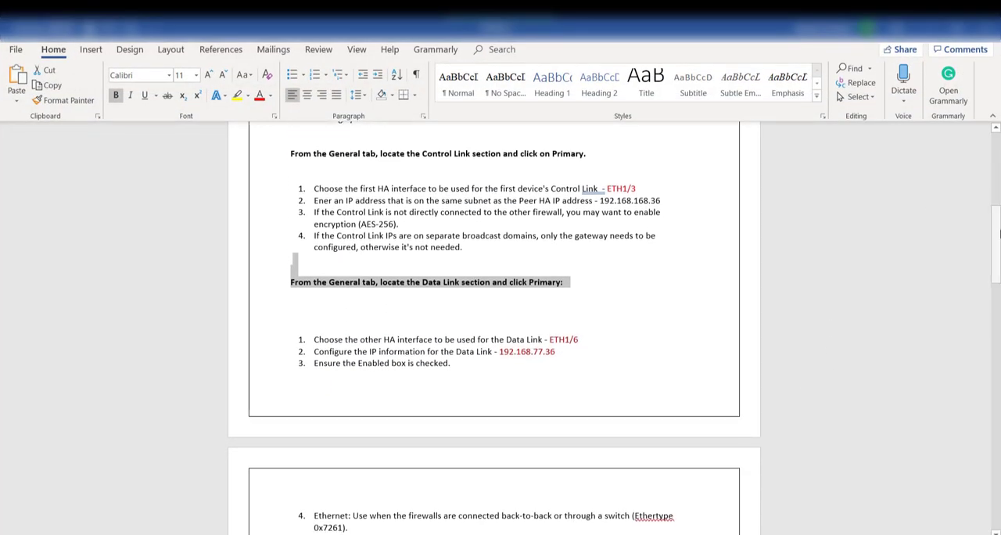
{"action": "left_click", "coordinate": [580, 338]}
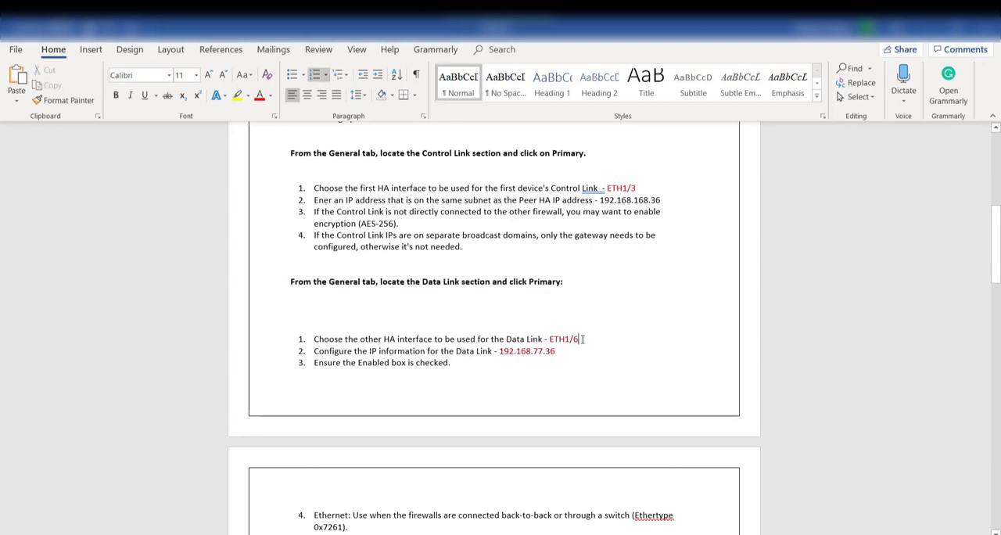
{"action": "key", "text": "BackSpace"}
{"action": "type", "text": "5"}
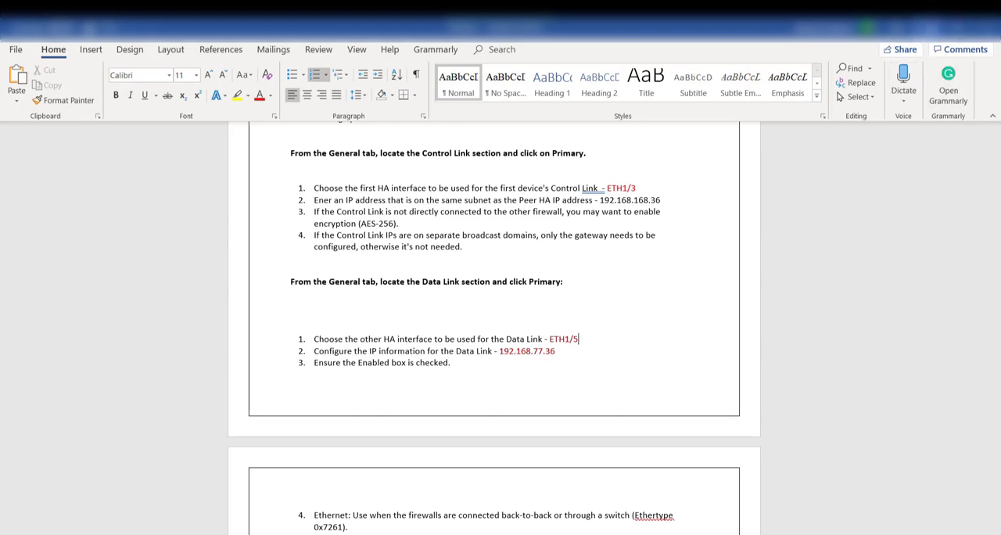
{"action": "left_click", "coordinate": [927, 28]}
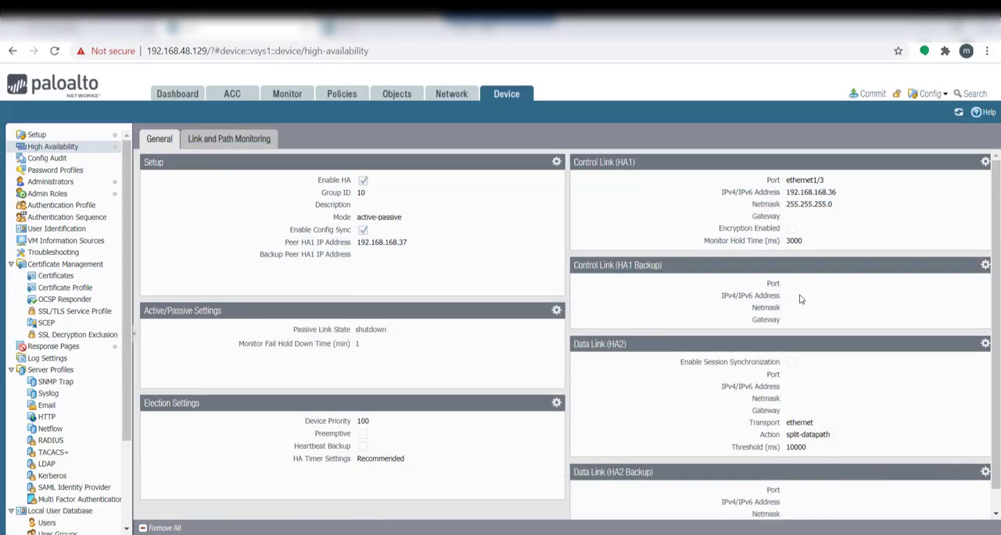
Enable session synchronization for HA1's Data Link (HA2) and select ethernet1/5 as its port
{"action": "left_click", "coordinate": [975, 345]}
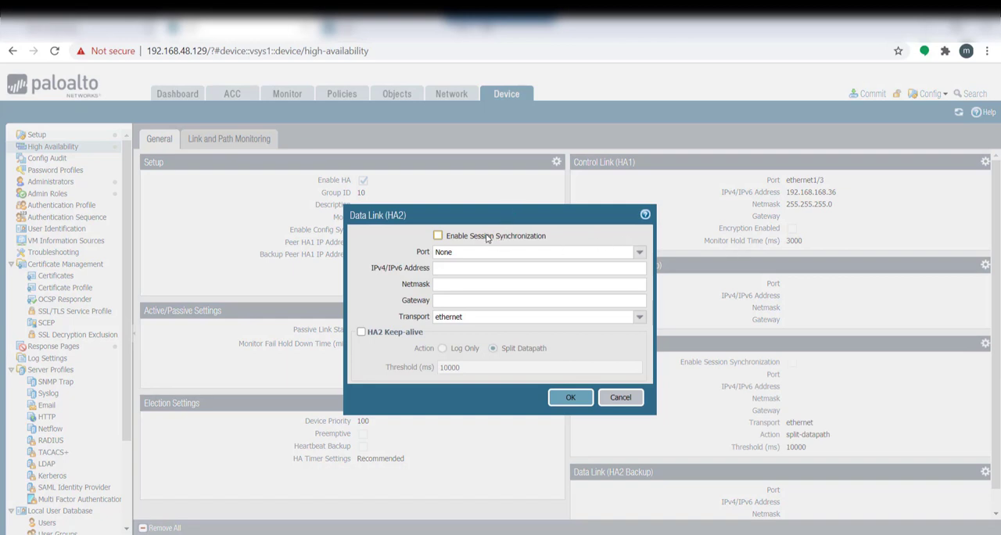
{"action": "left_click", "coordinate": [438, 236]}
{"action": "left_click", "coordinate": [639, 254]}
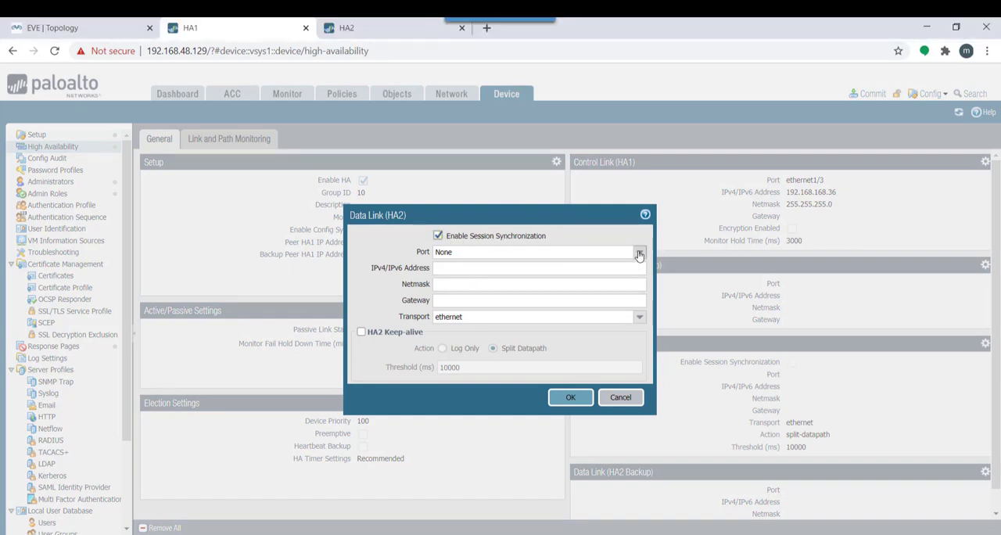
{"action": "left_click", "coordinate": [521, 294]}
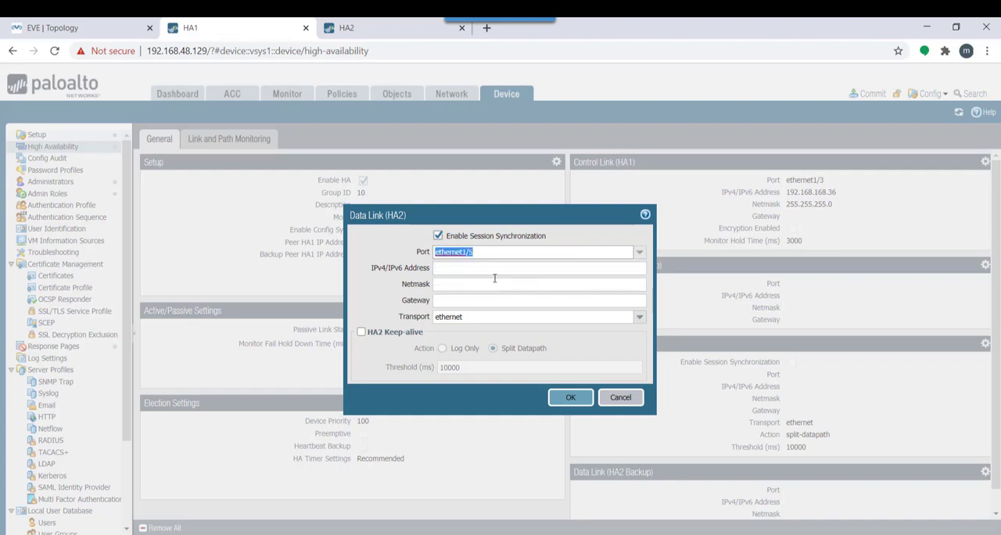
Set the data link's IP address to 192.168.77.36 with netmask 255.255.255.0
{"action": "left_click", "coordinate": [489, 269]}
{"action": "type", "text": "192.168.1"}
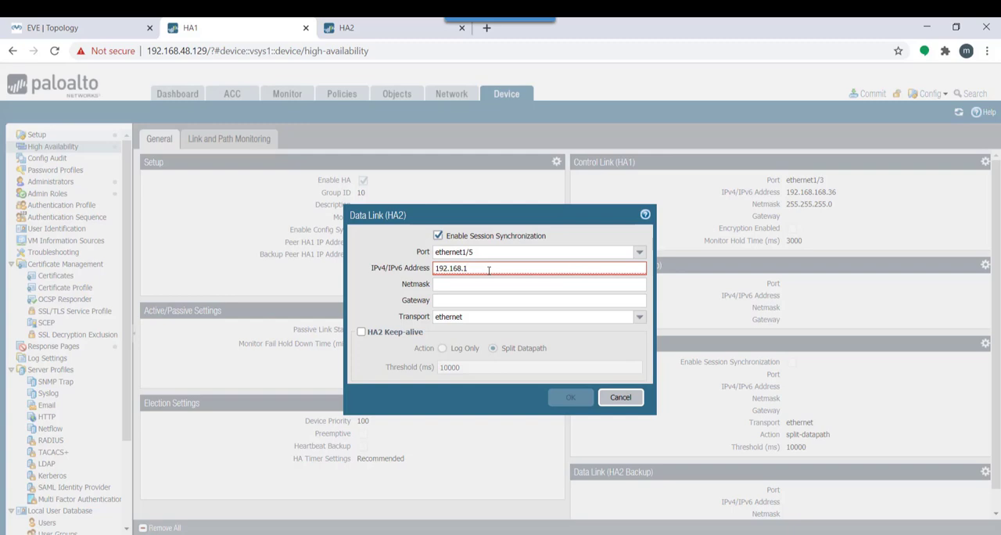
{"action": "key", "text": "BackSpace"}
{"action": "type", "text": "77.36"}
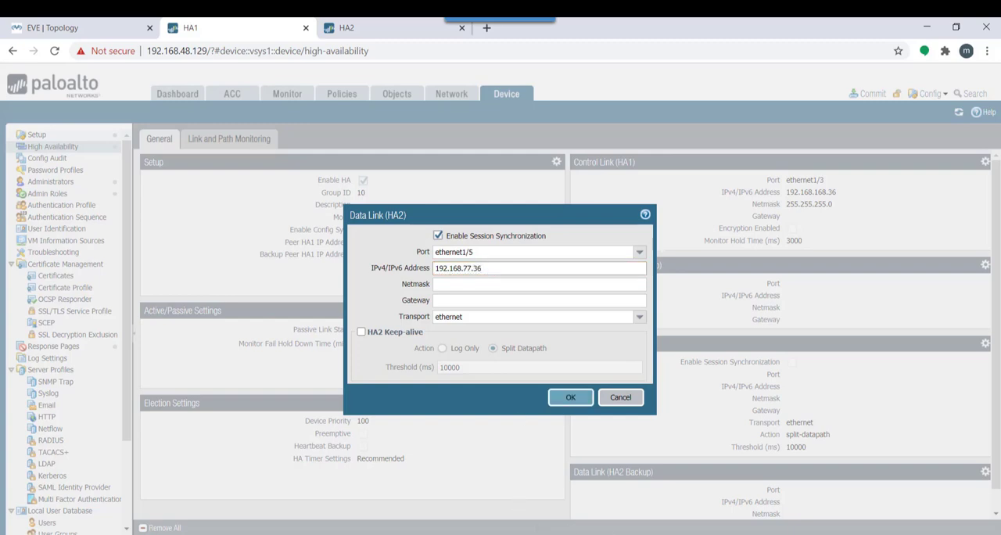
{"action": "key", "text": "alt+Tab"}
{"action": "key", "text": "alt+Tab"}
{"action": "left_click", "coordinate": [498, 286]}
{"action": "type", "text": "25"}
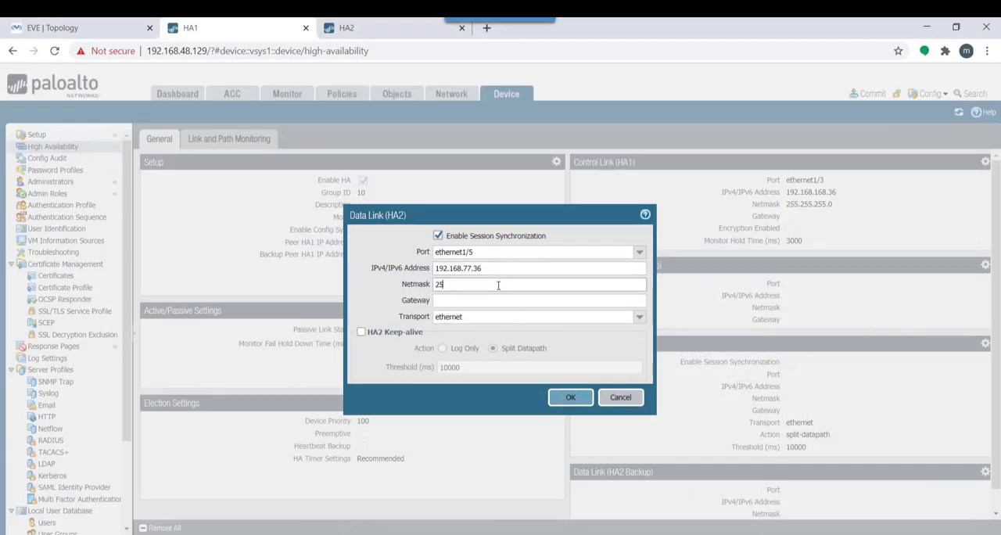
{"action": "type", "text": "5.255.255.0"}
Review the data link's transport options, keep ethernet with no gateway, and save the data link settings
{"action": "left_click", "coordinate": [639, 316]}
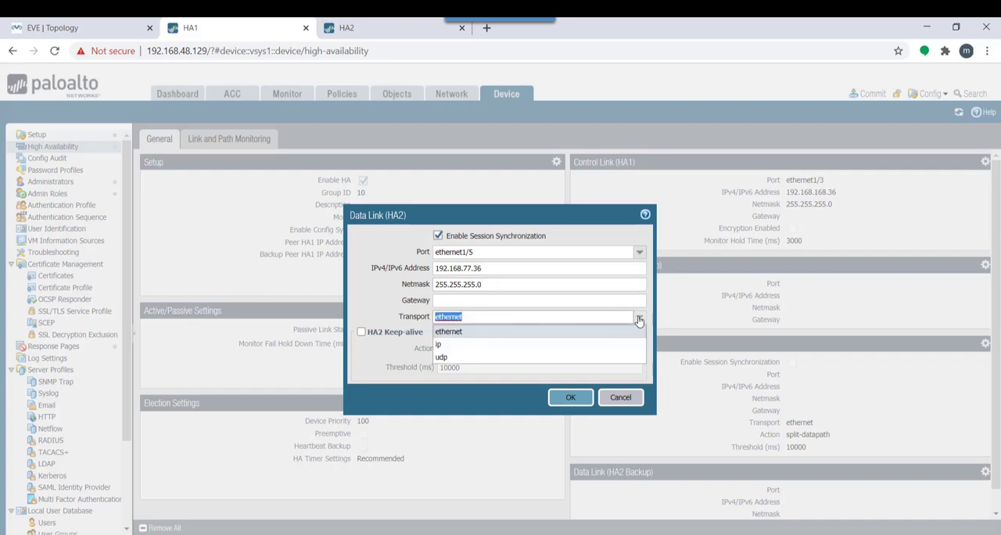
{"action": "left_click", "coordinate": [506, 332]}
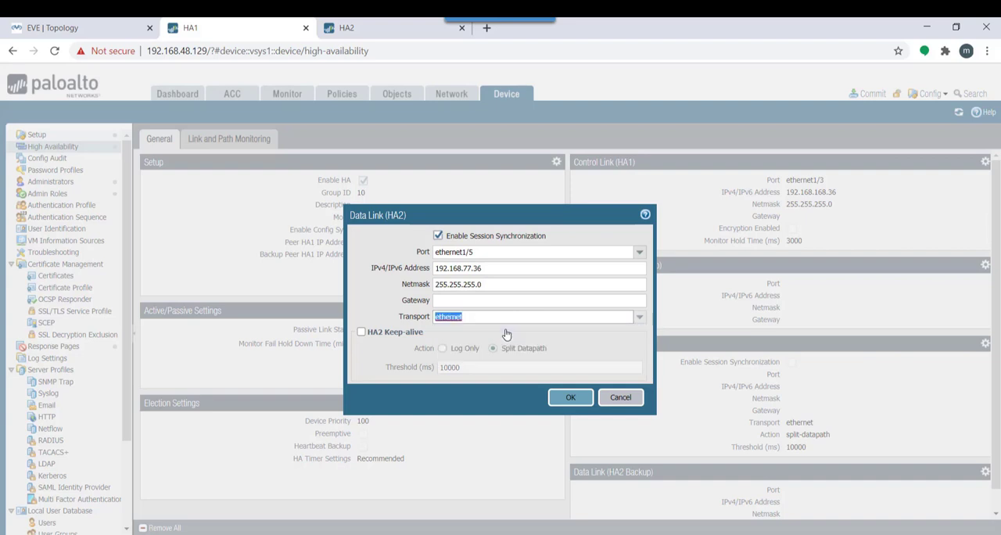
{"action": "left_click", "coordinate": [376, 301]}
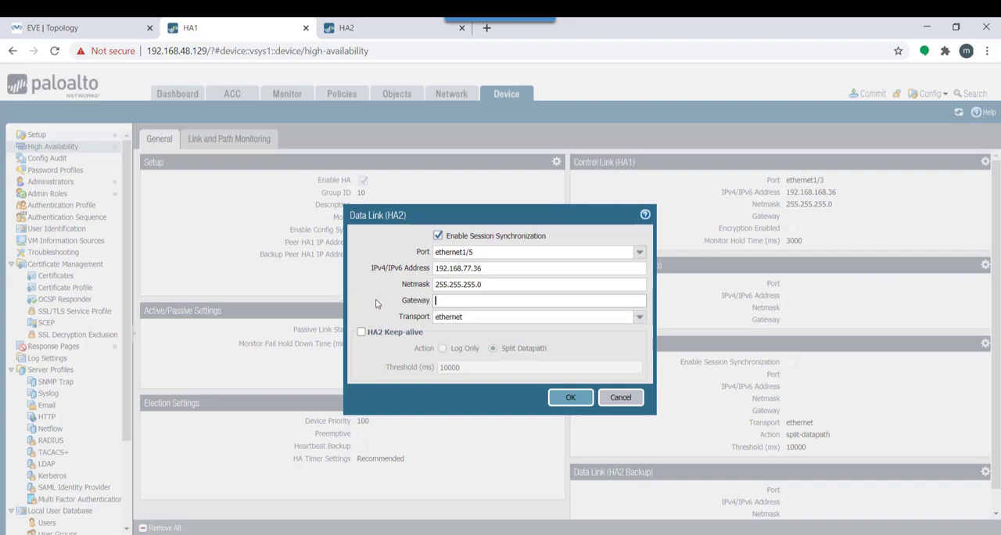
{"action": "left_click", "coordinate": [637, 317]}
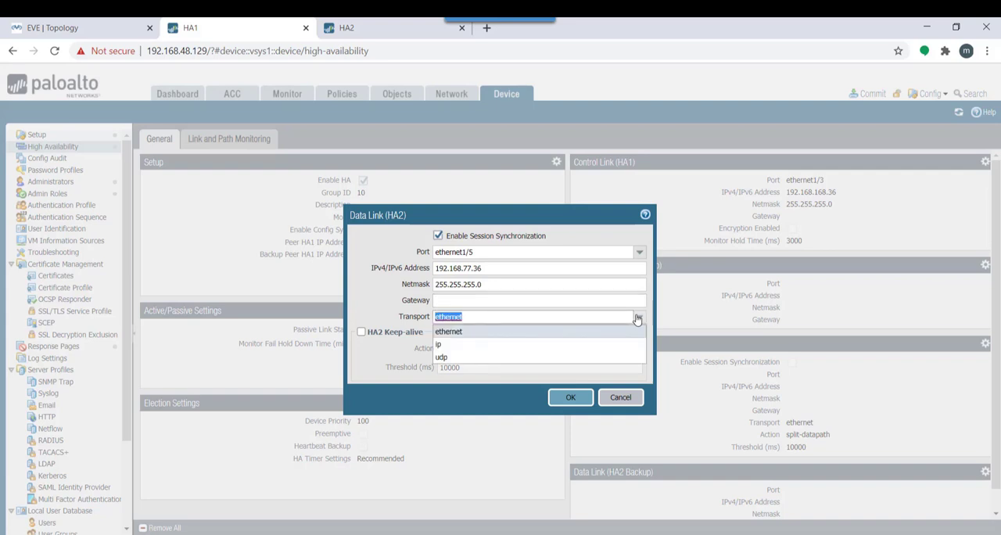
{"action": "left_click", "coordinate": [376, 303]}
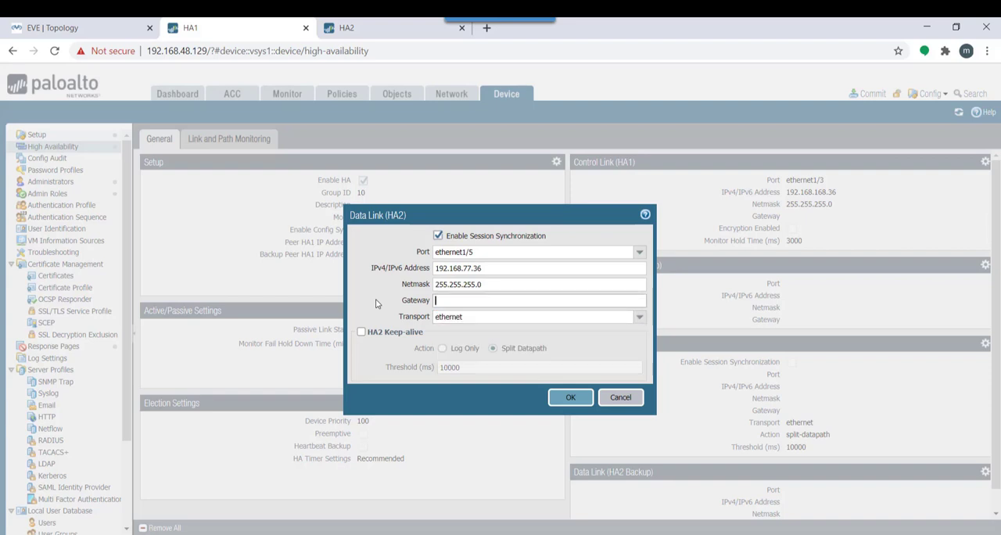
{"action": "left_click", "coordinate": [570, 398]}
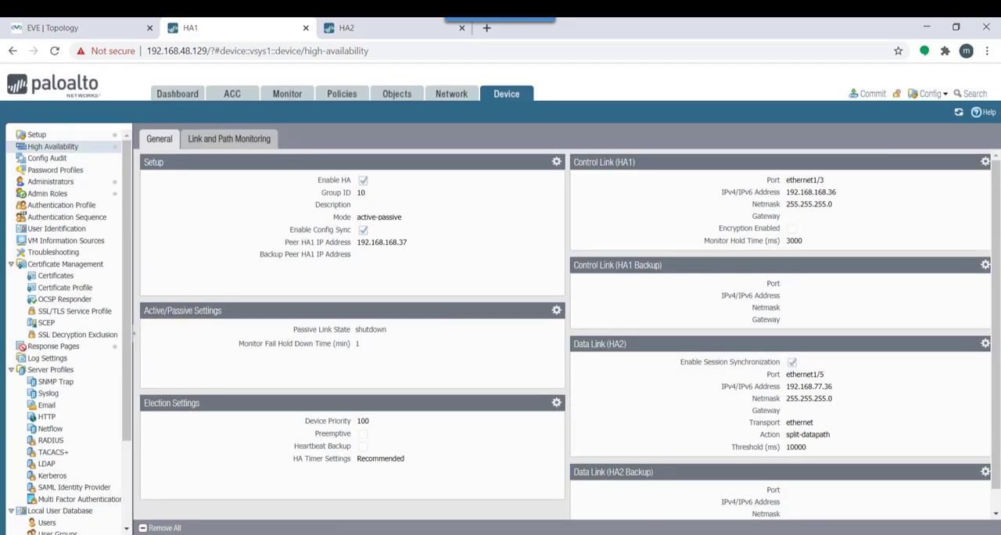
Consult the election notes in Word, and in the firewall's Election Settings set the device priority to 90 and enable Preemptive
{"action": "left_click", "coordinate": [757, 532]}
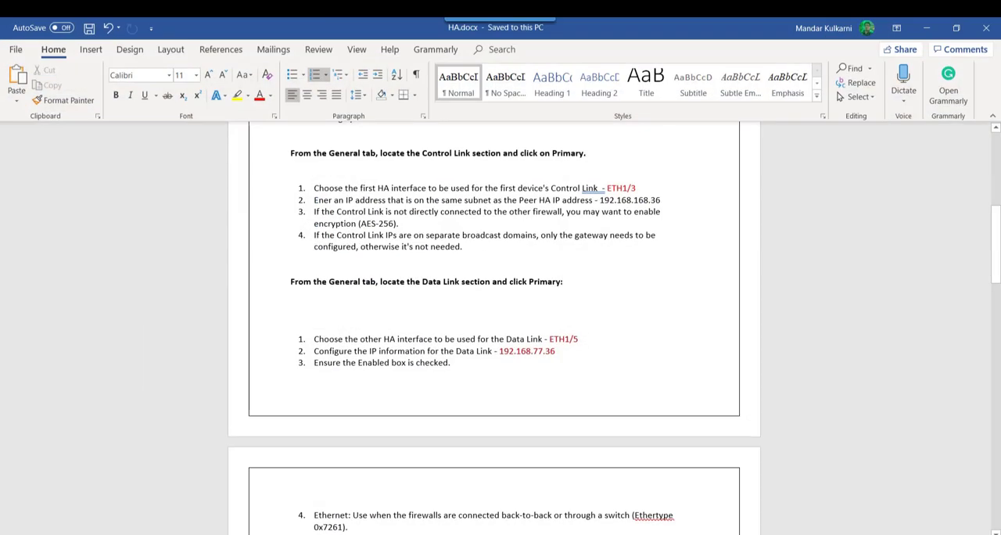
{"action": "left_click_drag", "start_coordinate": [991, 239], "coordinate": [991, 313]}
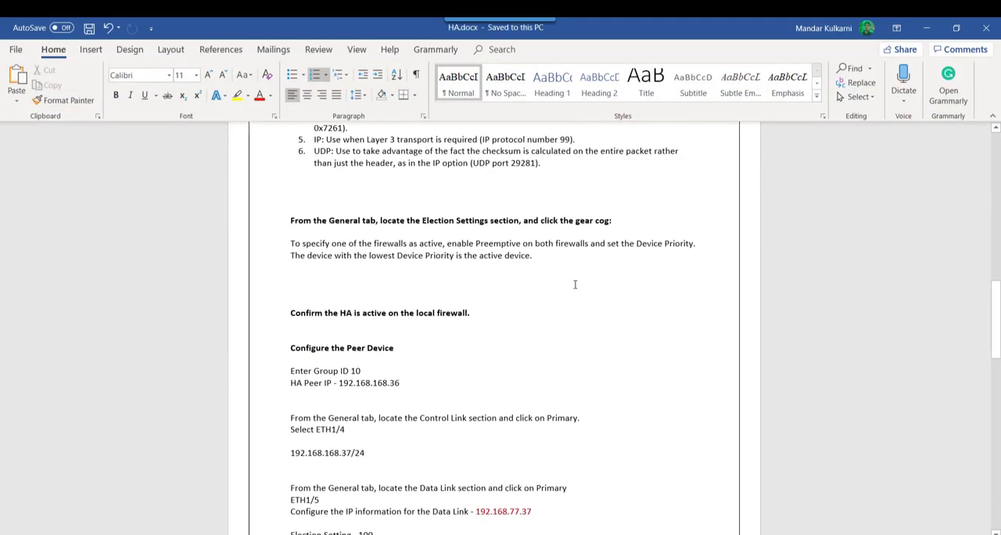
{"action": "left_click", "coordinate": [926, 28]}
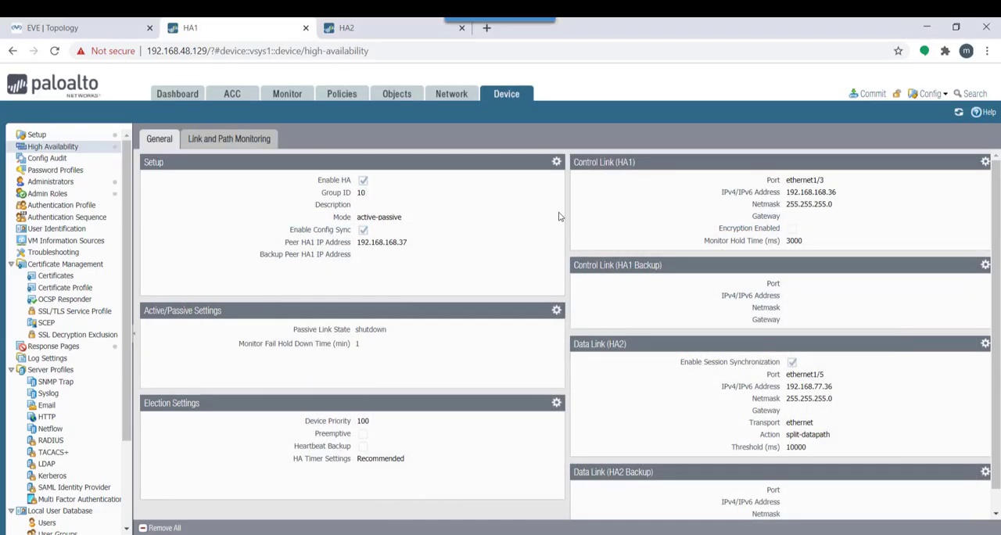
{"action": "left_click", "coordinate": [556, 403]}
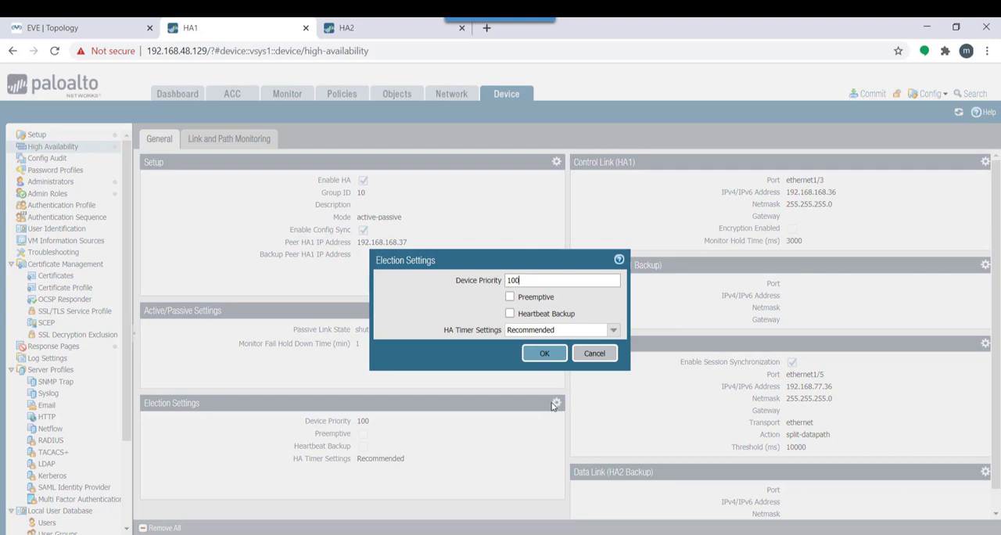
{"action": "left_click", "coordinate": [537, 286]}
{"action": "left_click_drag", "start_coordinate": [526, 282], "coordinate": [503, 281]}
{"action": "key", "text": "BackSpace"}
{"action": "left_click", "coordinate": [453, 301]}
{"action": "left_click", "coordinate": [542, 353]}
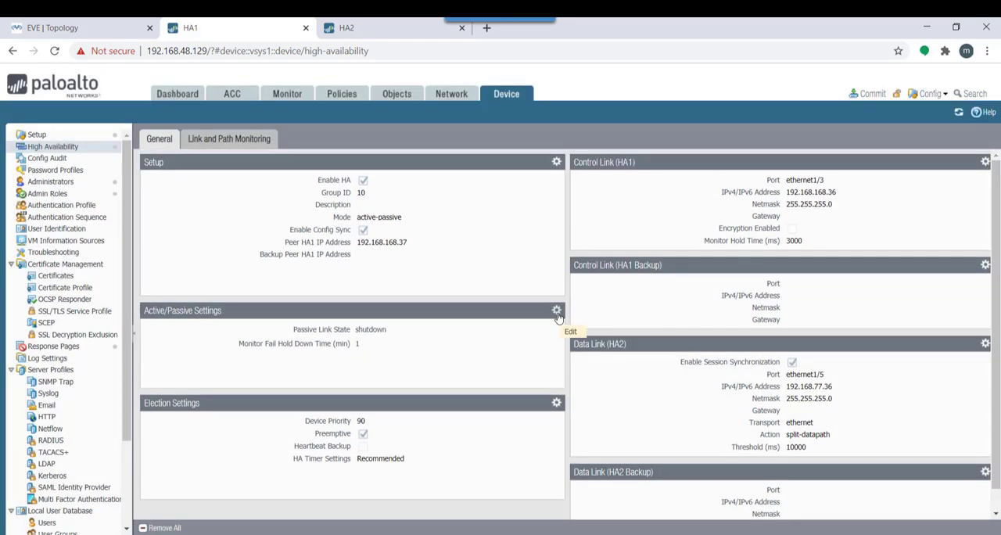
Review the Active/Passive Settings, keeping the passive link state Shutdown, and read the peer device section of the Word lab notes
{"action": "left_click", "coordinate": [556, 312]}
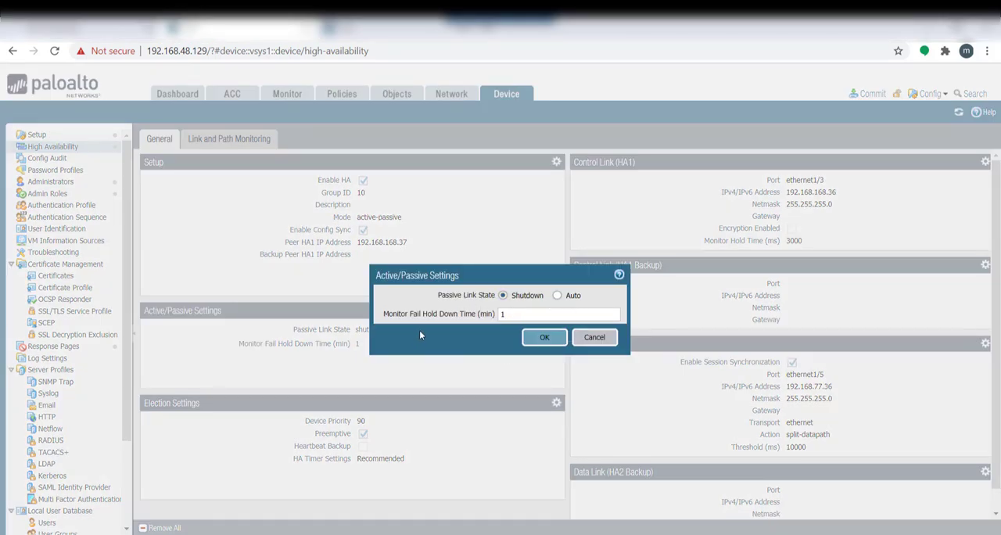
{"action": "left_click", "coordinate": [545, 337]}
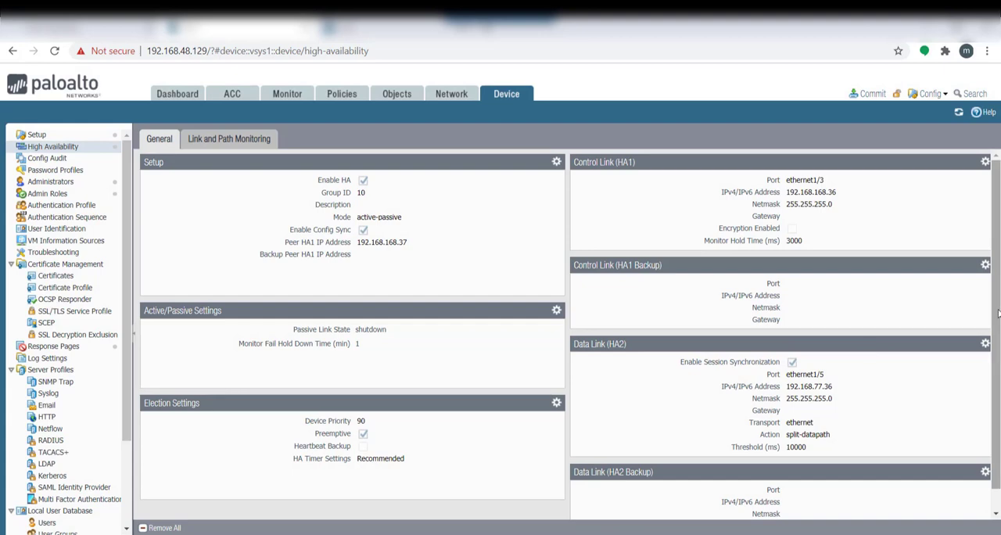
{"action": "scroll", "coordinate": [871, 350], "scroll_direction": "down", "scroll_amount": 1}
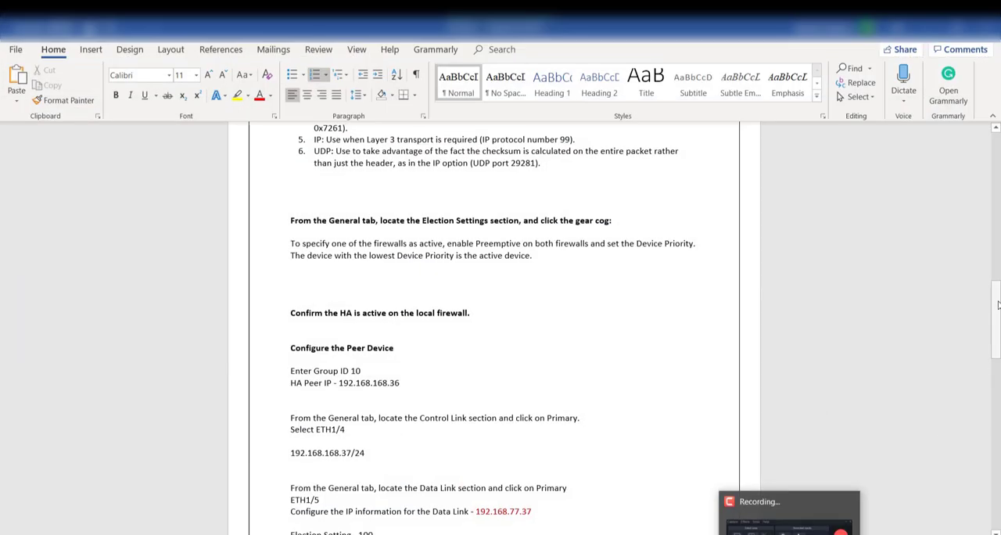
{"action": "left_click", "coordinate": [997, 317]}
{"action": "left_click_drag", "start_coordinate": [996, 317], "coordinate": [997, 349]}
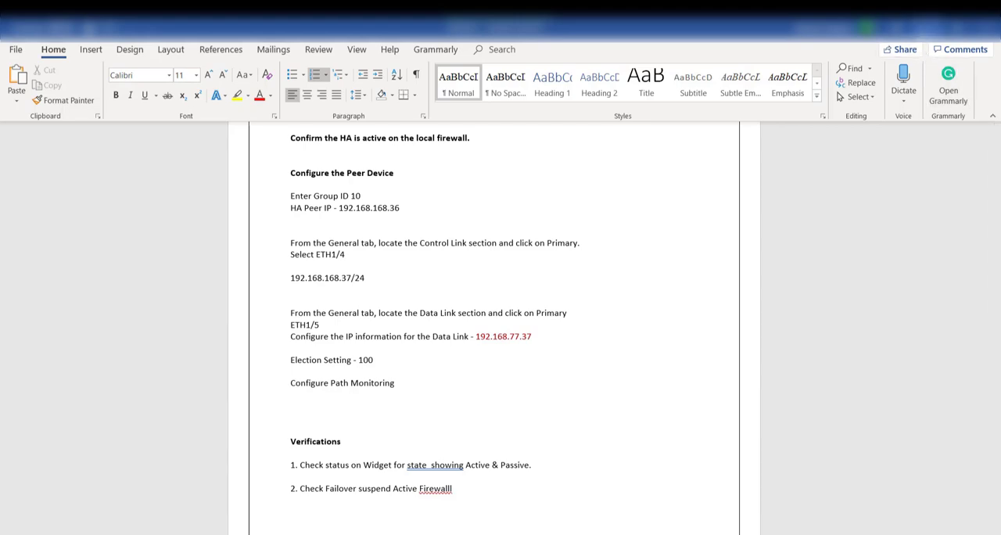
{"action": "key", "text": "alt+Tab"}
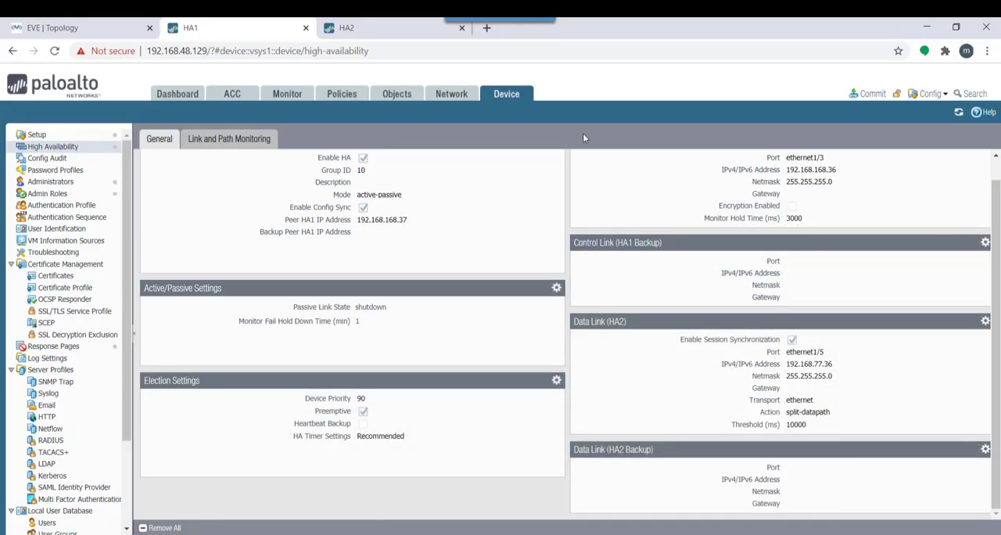
Try to commit all pending changes on the HA1 firewall
{"action": "left_click", "coordinate": [870, 93]}
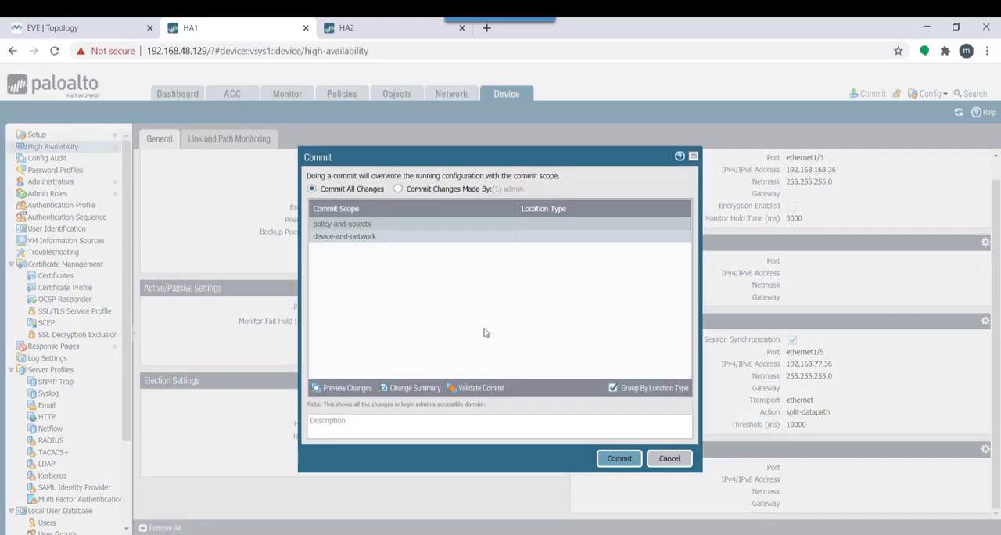
{"action": "left_click", "coordinate": [619, 459]}
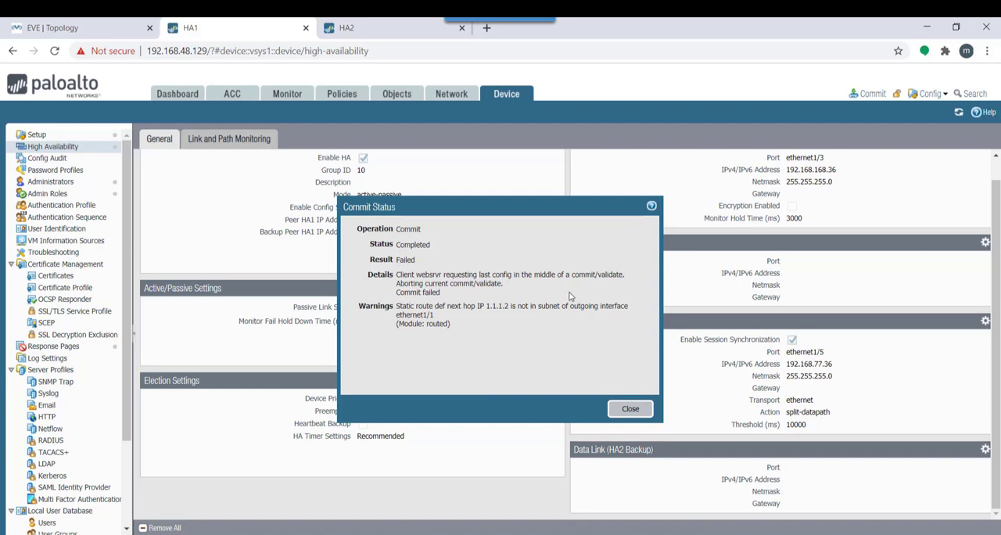
{"action": "left_click", "coordinate": [629, 410]}
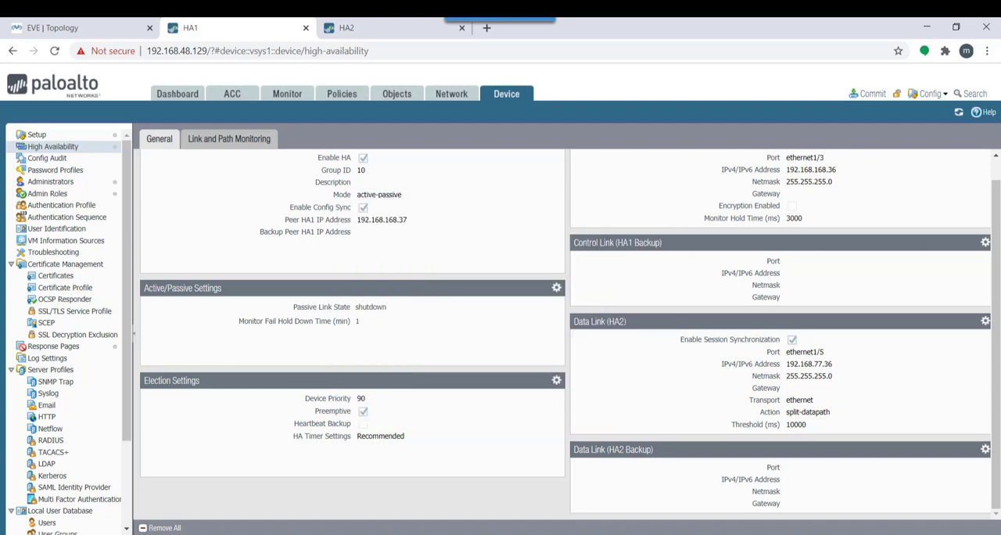
Examine the latest commit job's details in HA1's Task Manager, and close them
{"action": "left_click", "coordinate": [944, 533]}
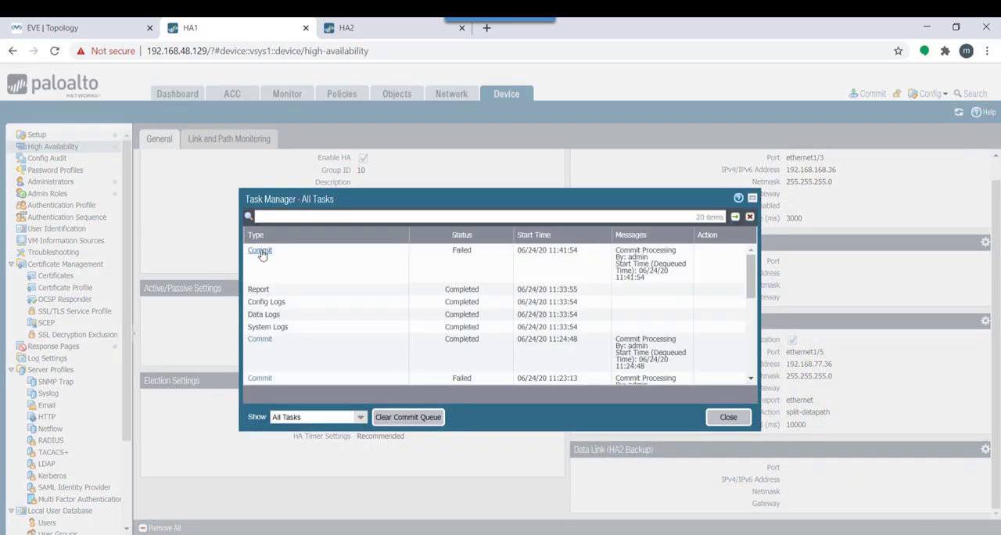
{"action": "left_click", "coordinate": [260, 250]}
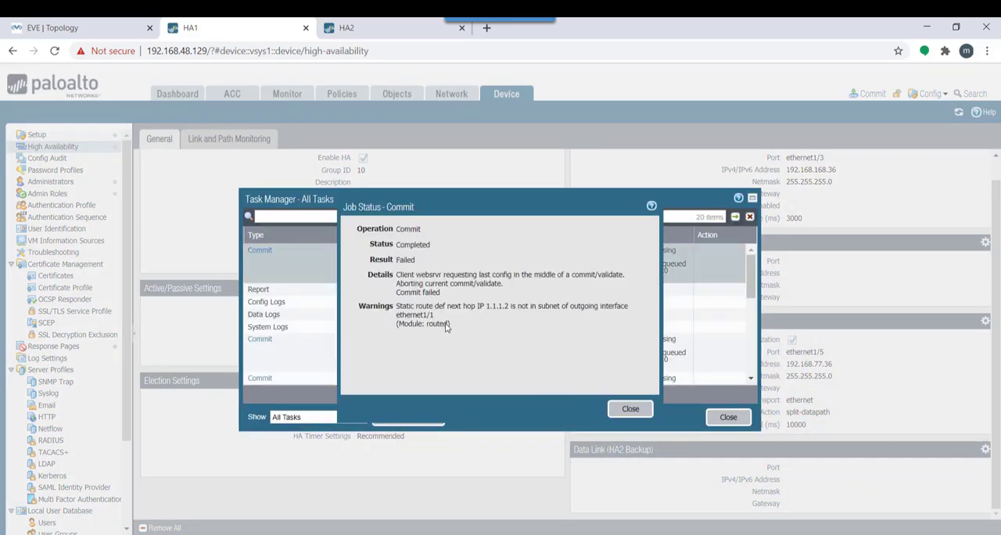
{"action": "left_click", "coordinate": [625, 409]}
{"action": "left_click", "coordinate": [728, 417]}
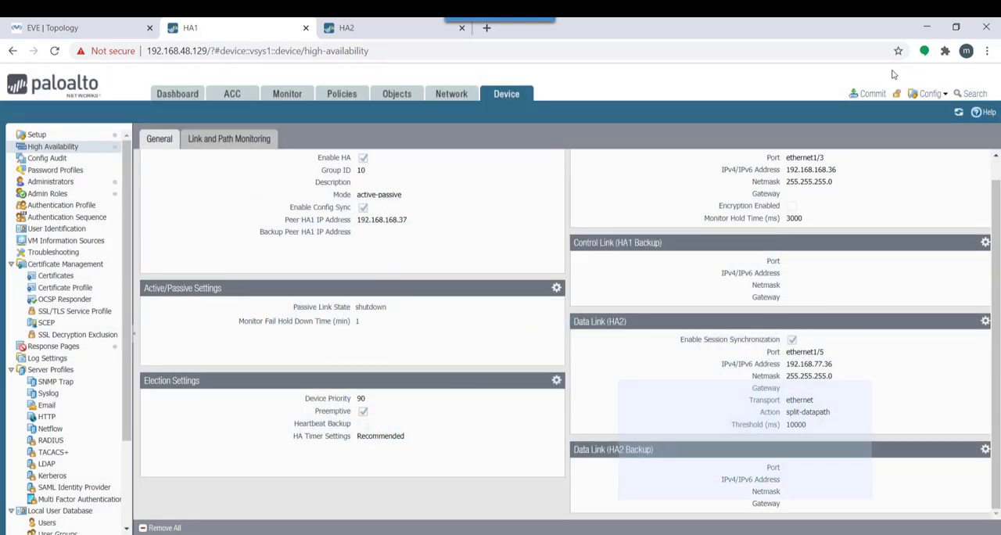
Commit all changes on HA1 once more and dismiss the commit status
{"action": "left_click", "coordinate": [871, 93]}
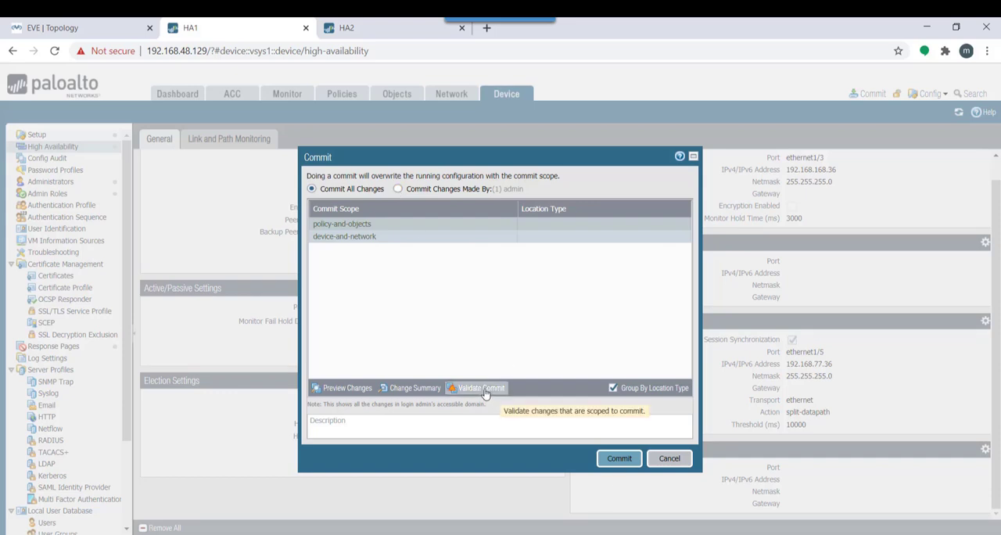
{"action": "left_click", "coordinate": [619, 458]}
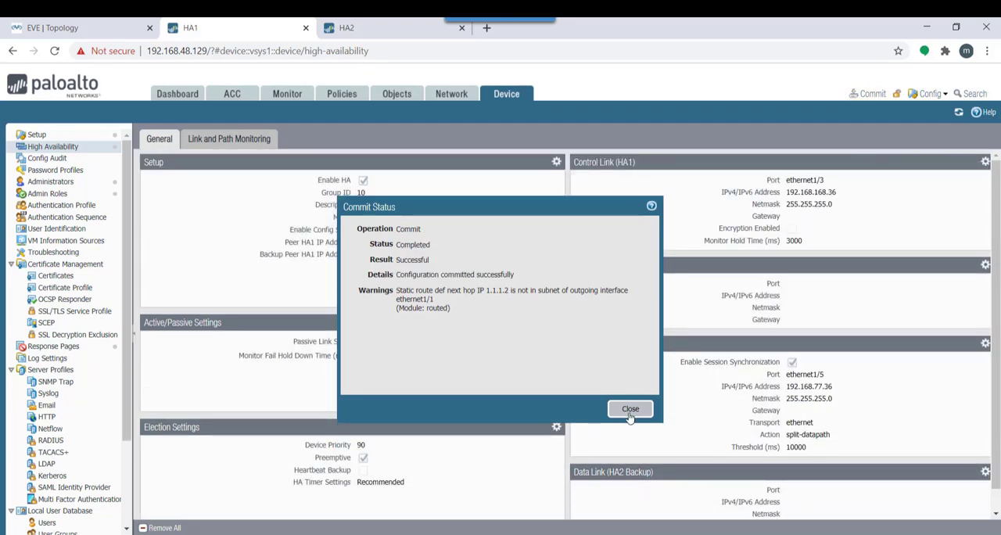
{"action": "left_click", "coordinate": [629, 409]}
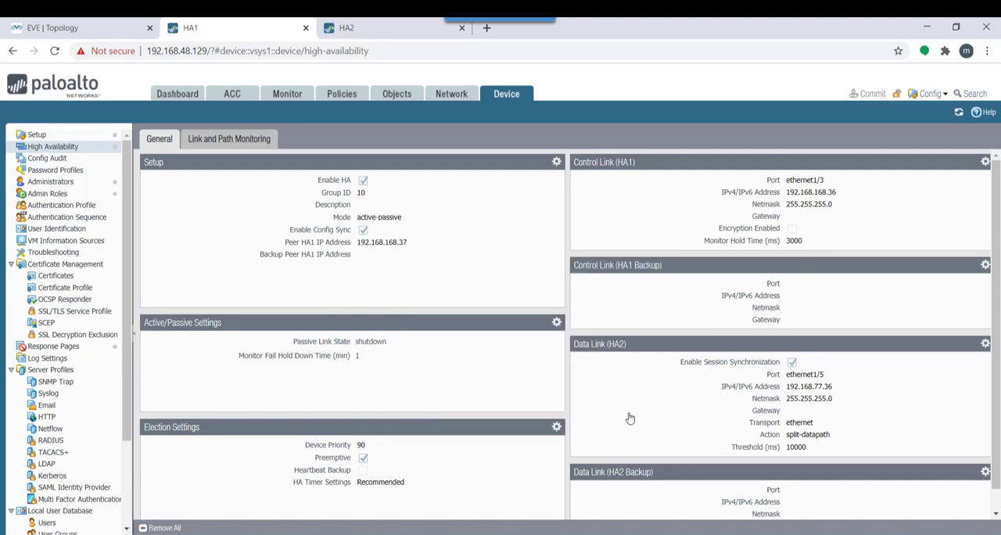
Switch to the HA2 firewall and set the interface type of ethernet1/3 to HA
{"action": "left_click", "coordinate": [388, 29]}
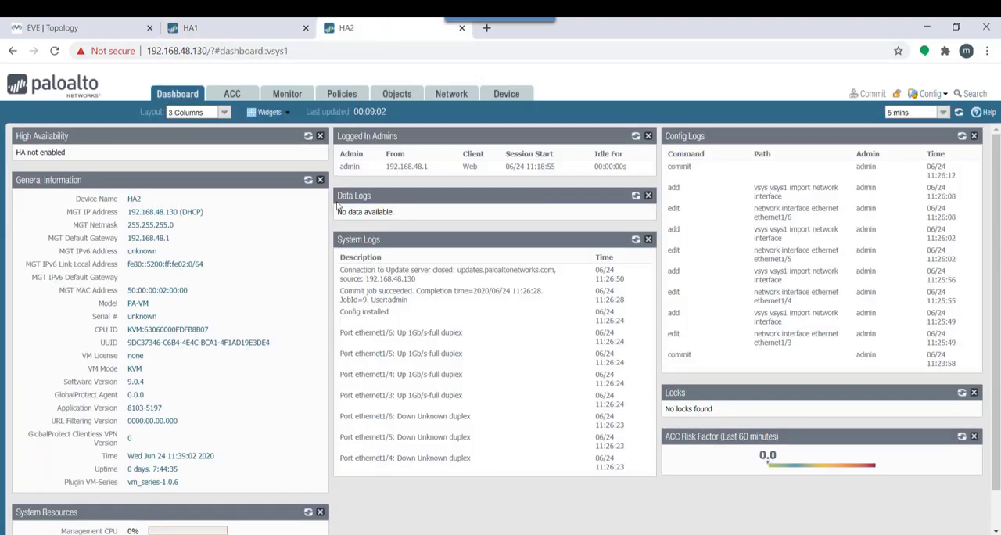
{"action": "left_click", "coordinate": [452, 94]}
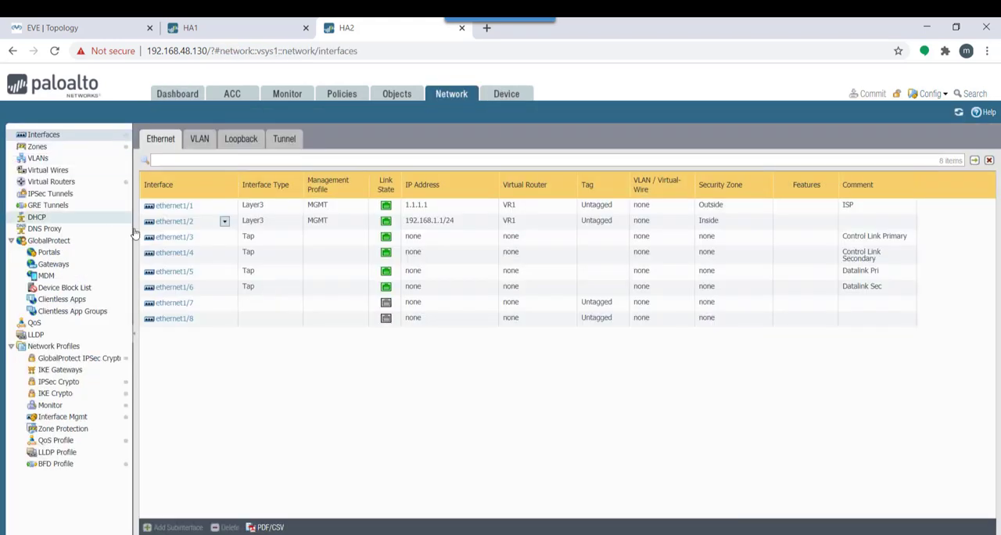
{"action": "left_click", "coordinate": [180, 240]}
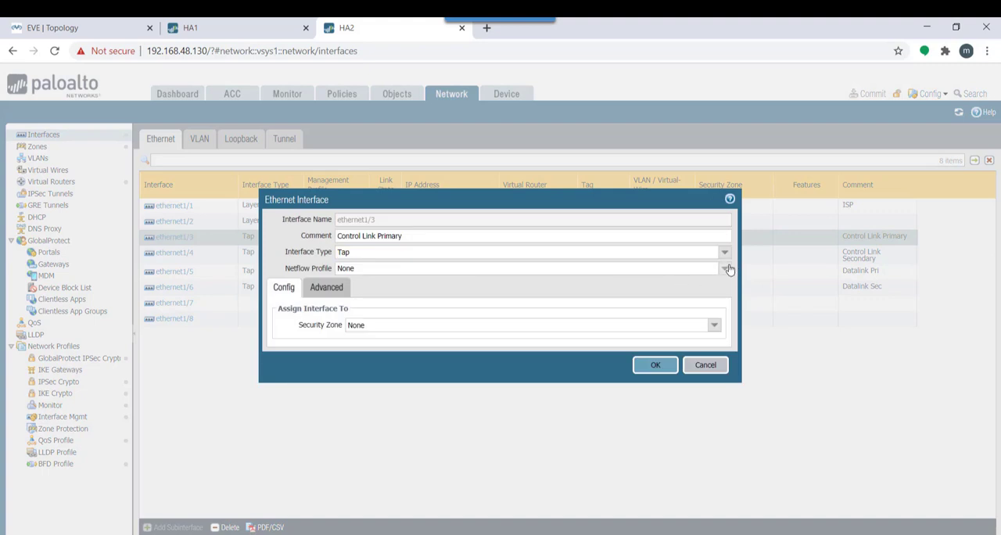
{"action": "left_click", "coordinate": [724, 252]}
{"action": "left_click", "coordinate": [426, 283]}
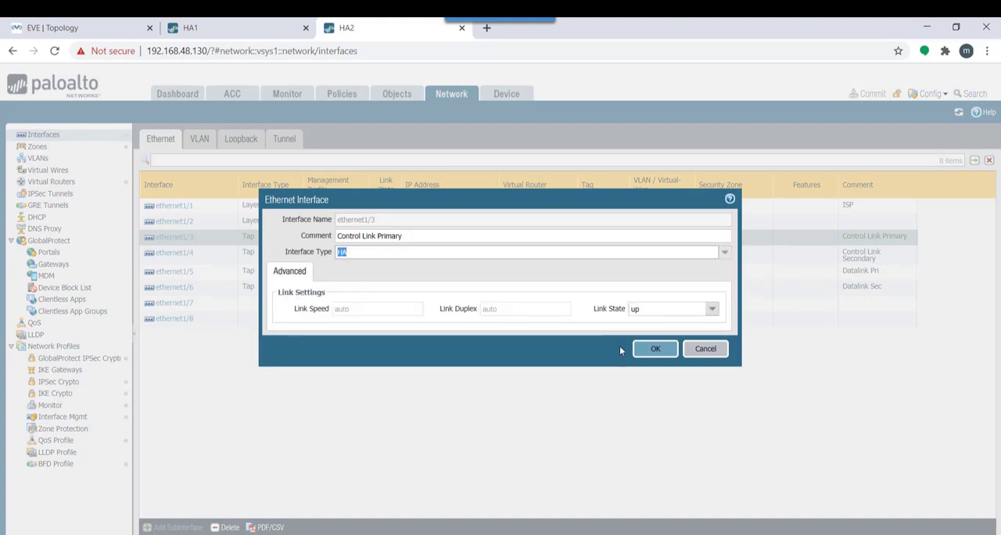
{"action": "left_click", "coordinate": [655, 348]}
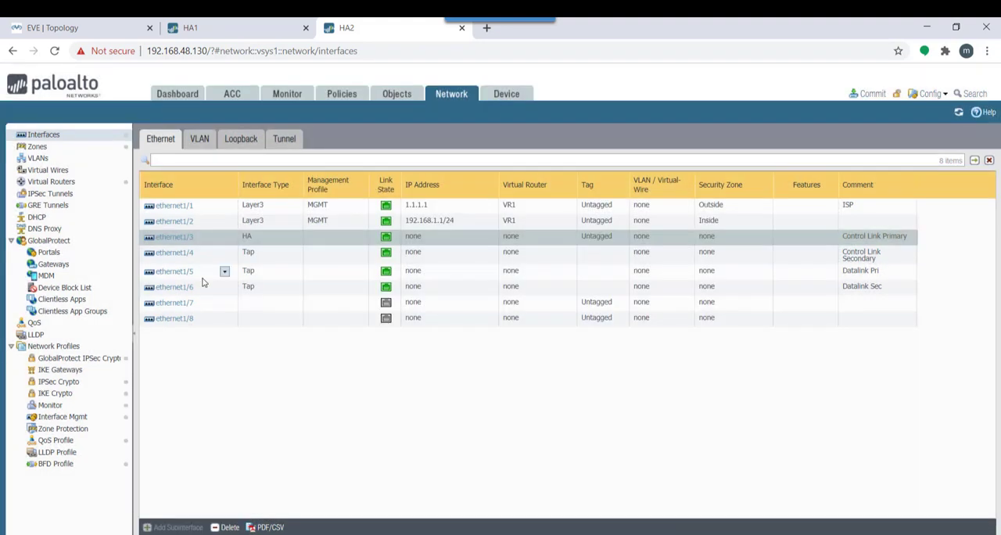
Set the interface type of ethernet1/5, the Datalink Pri port, to HA
{"action": "left_click", "coordinate": [178, 274]}
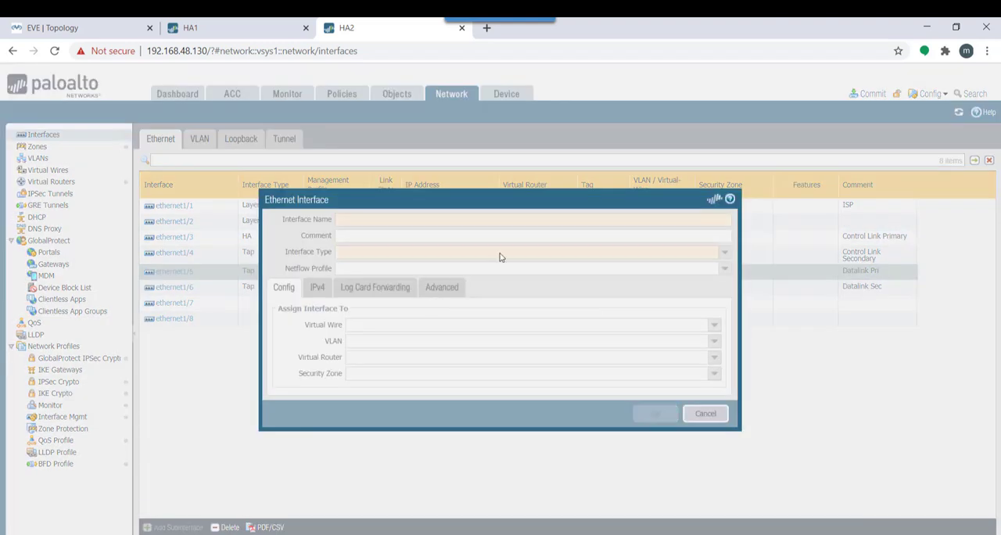
{"action": "left_click", "coordinate": [723, 253]}
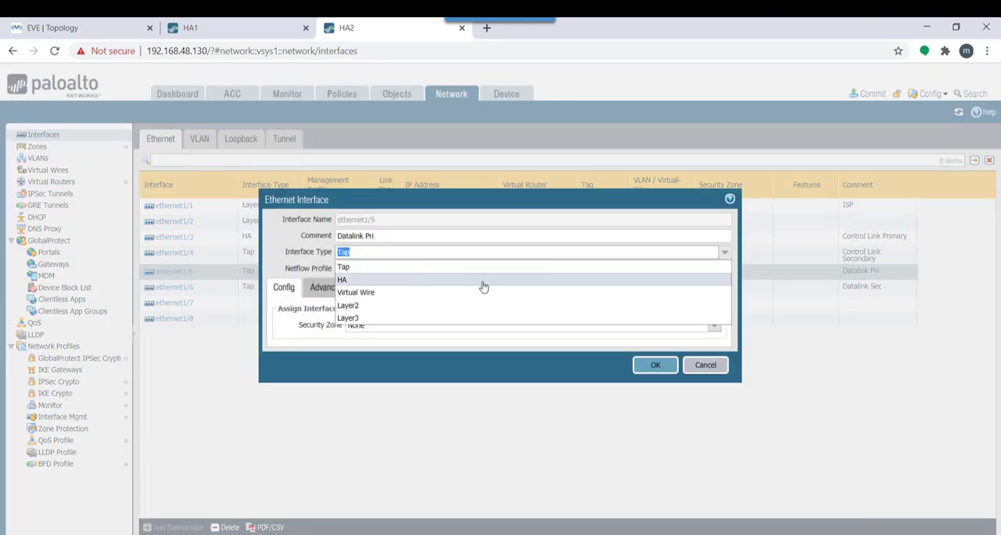
{"action": "left_click", "coordinate": [413, 280]}
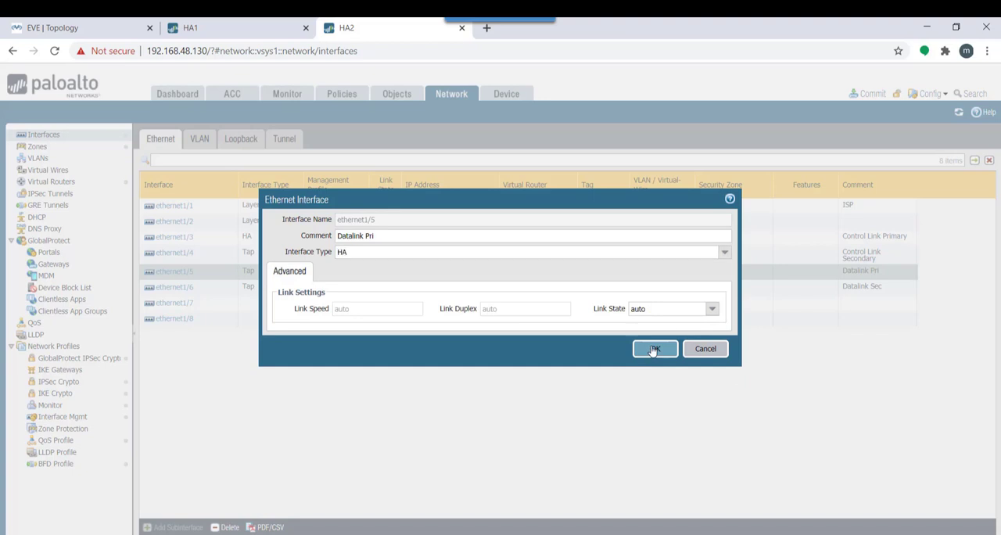
{"action": "left_click", "coordinate": [653, 349]}
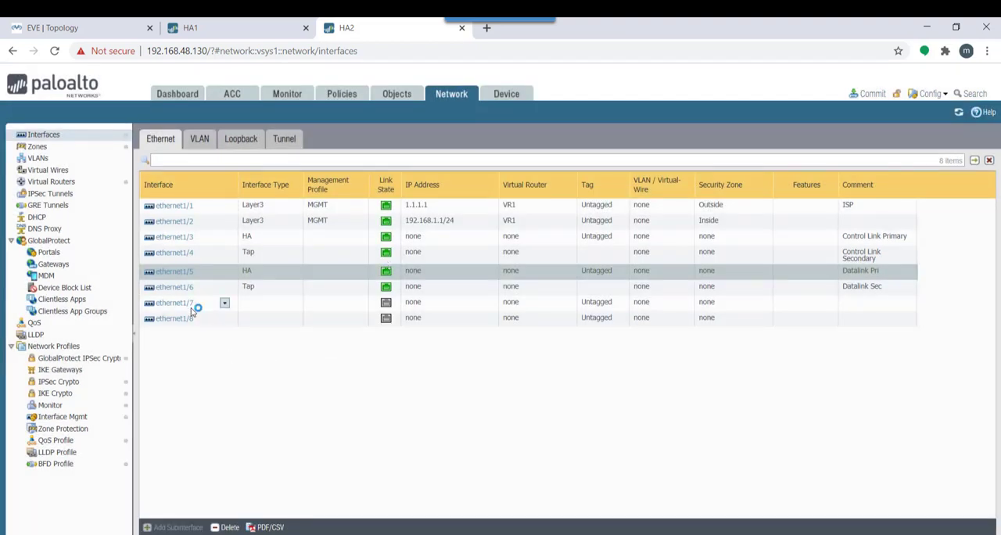
Enable HA in HA2's high availability setup with group ID 10 and peer HA1 IP address 192.168.168.36
{"action": "left_click", "coordinate": [508, 95]}
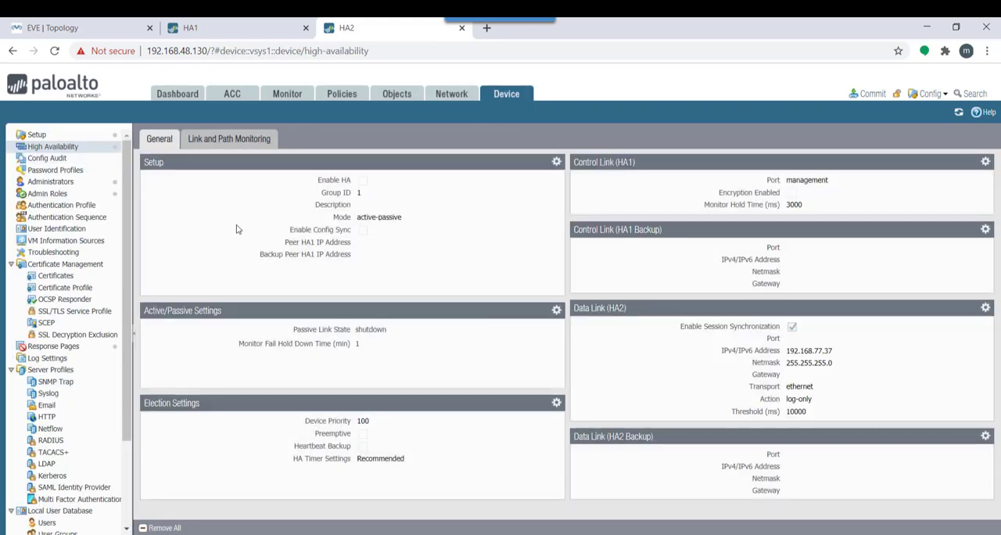
{"action": "left_click", "coordinate": [556, 161]}
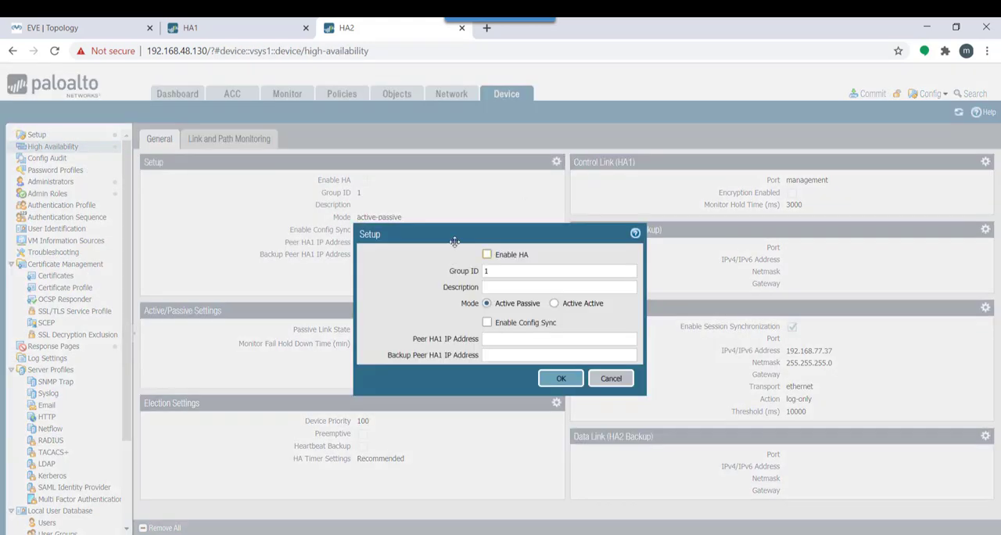
{"action": "left_click", "coordinate": [487, 255]}
{"action": "left_click", "coordinate": [500, 272]}
{"action": "type", "text": "0"}
{"action": "left_click", "coordinate": [506, 338]}
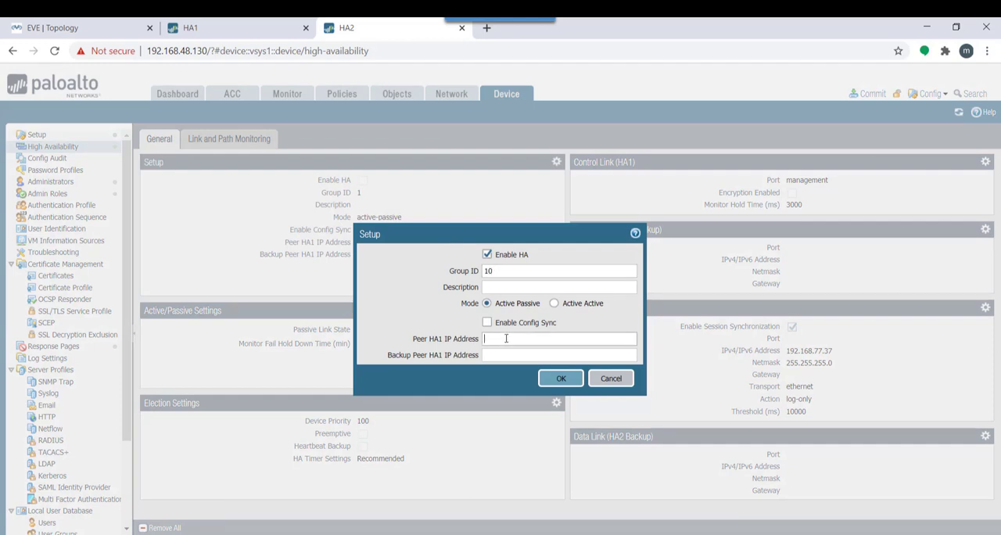
{"action": "type", "text": "192.1"}
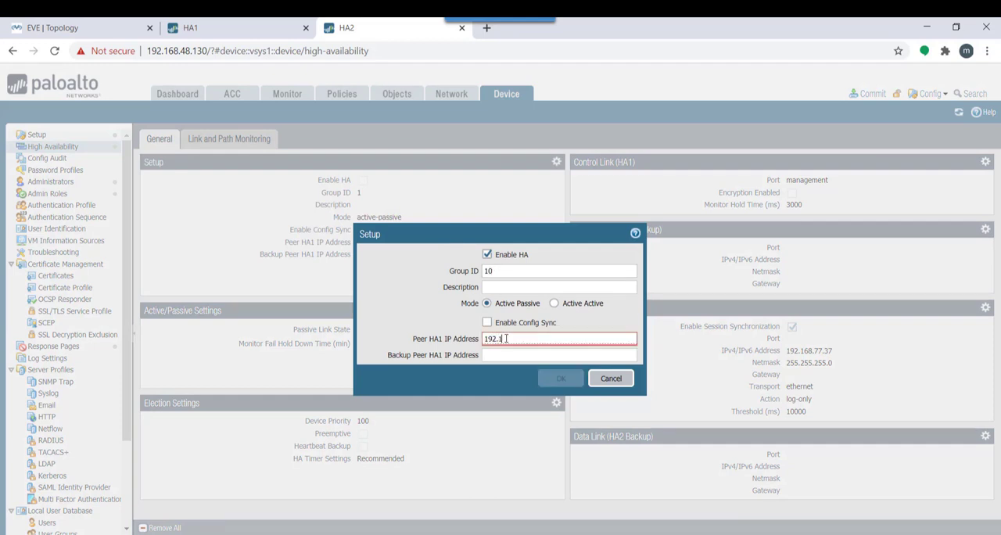
{"action": "type", "text": "68.168.36"}
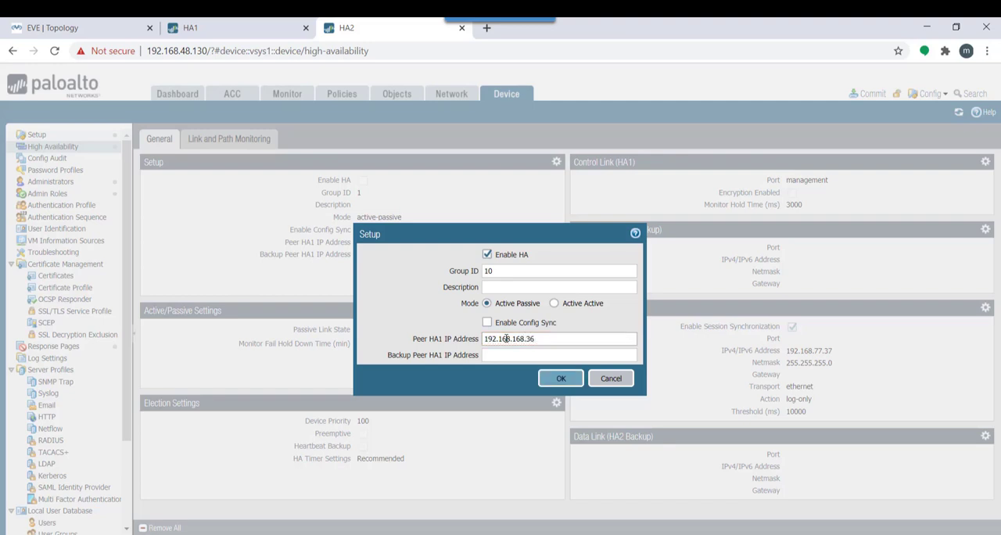
{"action": "left_click", "coordinate": [561, 378]}
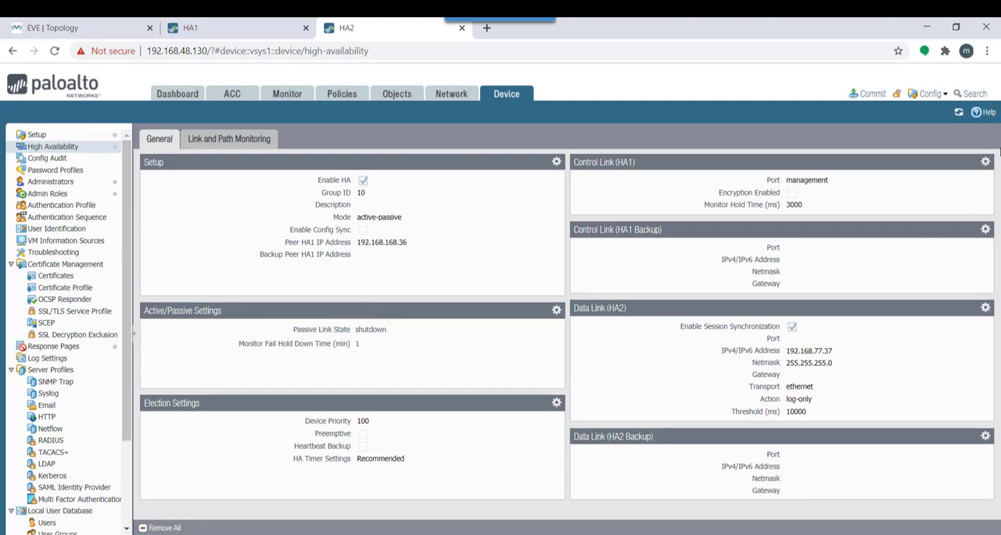
Configure Control Link (HA1) on HA2 with port ethernet1/5, IP address 192.168.168.37 and netmask 255.255.255.0
{"action": "left_click", "coordinate": [985, 162]}
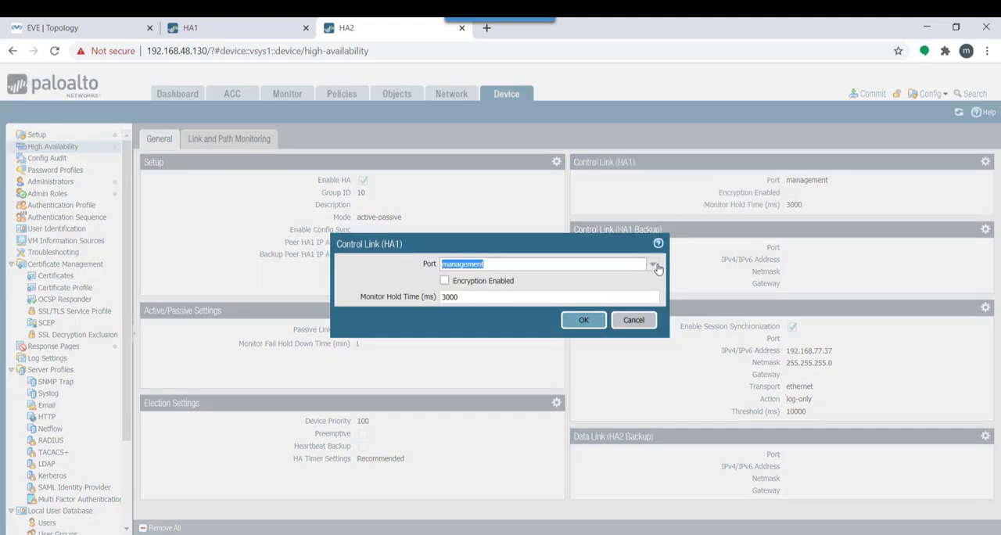
{"action": "left_click", "coordinate": [655, 266]}
{"action": "left_click", "coordinate": [549, 294]}
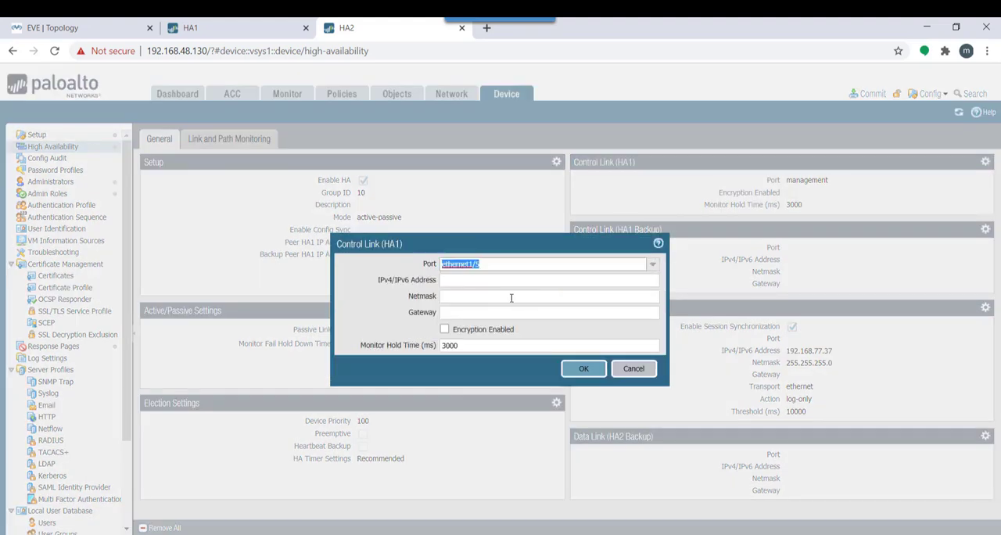
{"action": "left_click", "coordinate": [485, 286]}
{"action": "type", "text": "192.168.168"}
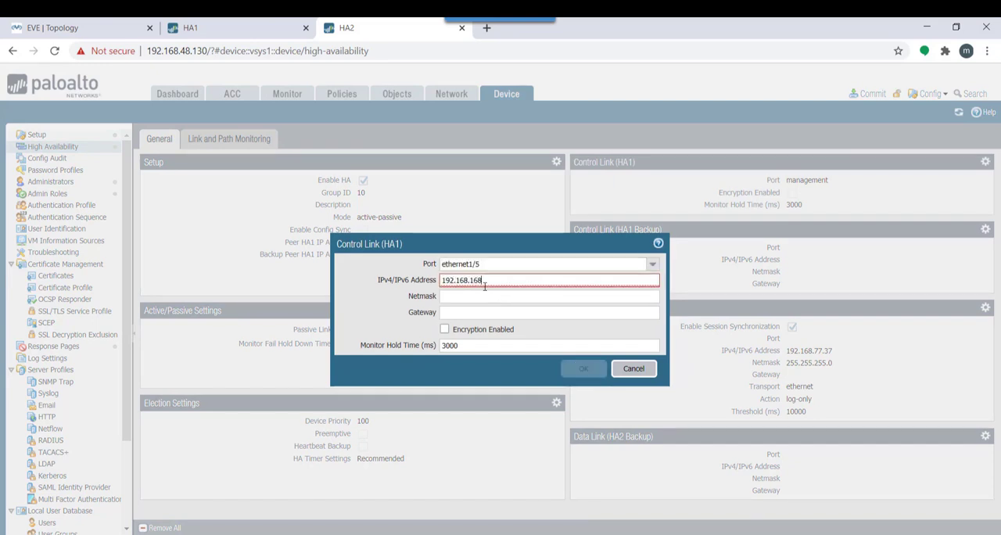
{"action": "type", "text": ".37"}
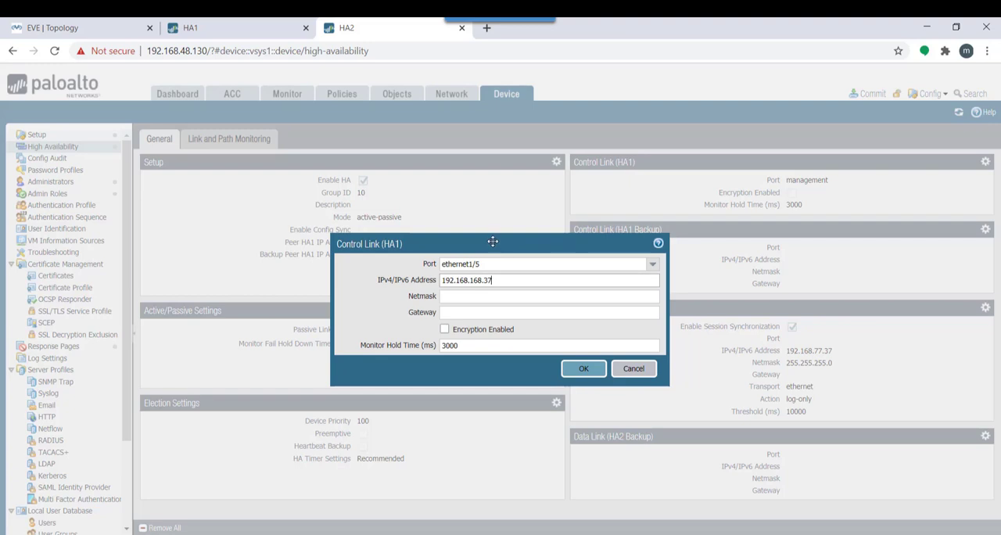
{"action": "left_click_drag", "start_coordinate": [493, 241], "coordinate": [719, 292]}
{"action": "left_click", "coordinate": [690, 348]}
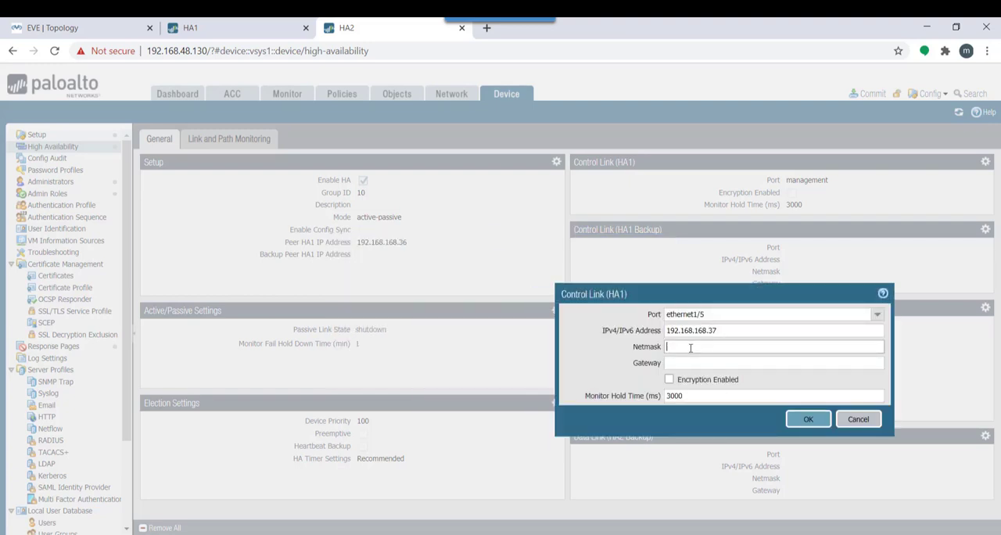
{"action": "type", "text": "255.255.255.0"}
{"action": "left_click", "coordinate": [808, 419]}
Compare HA1's high availability settings with the Data Link (HA2) settings on HA2, keeping the data link values as they are
{"action": "left_click", "coordinate": [202, 28]}
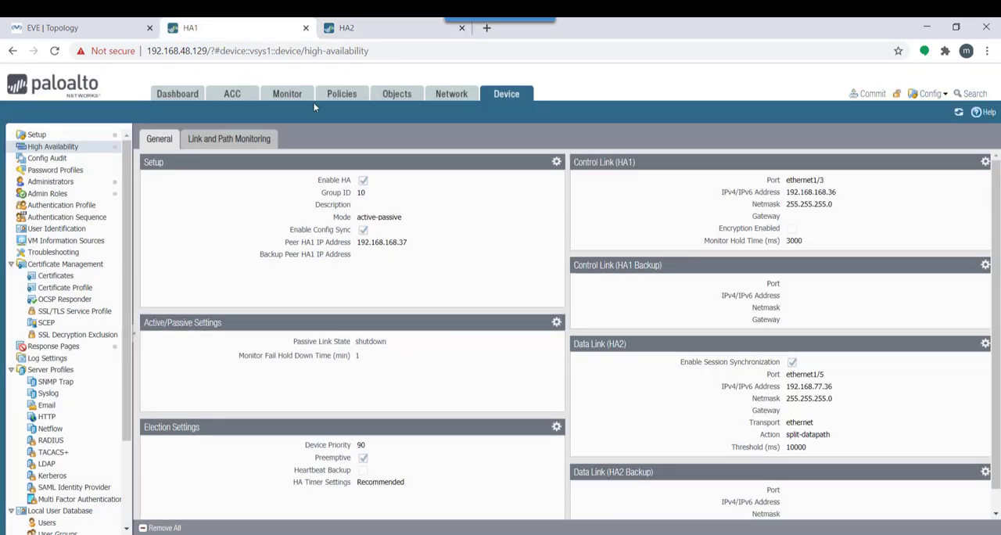
{"action": "left_click", "coordinate": [408, 28]}
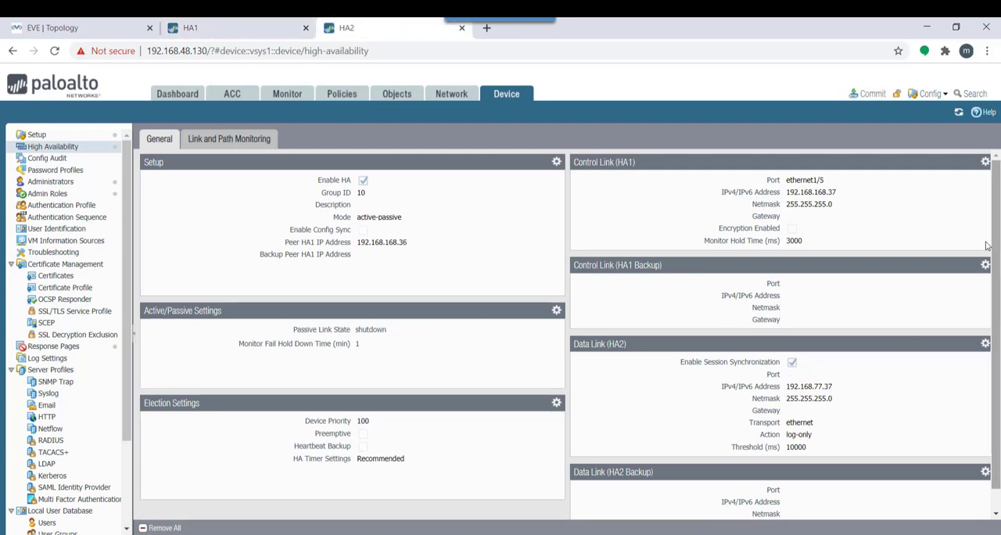
{"action": "left_click", "coordinate": [985, 344]}
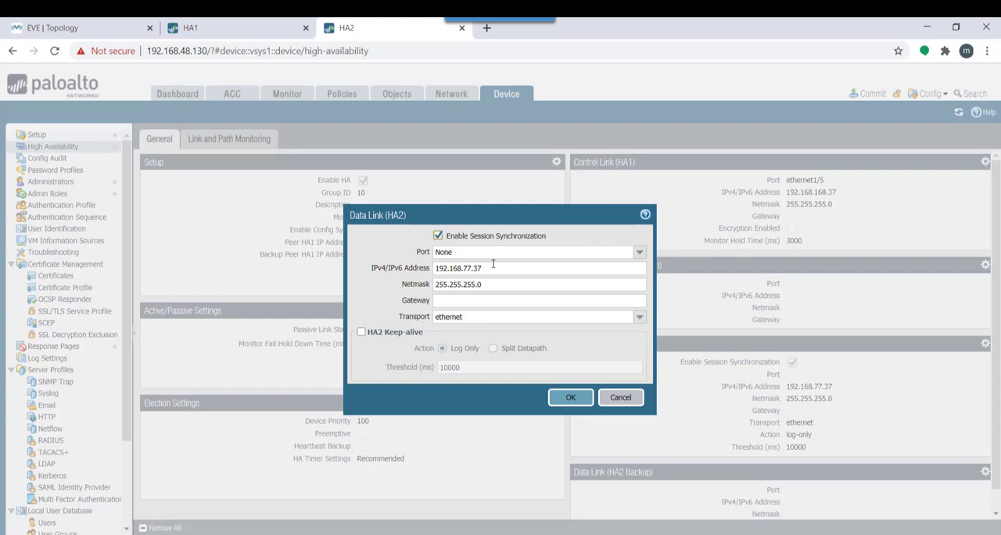
{"action": "left_click", "coordinate": [211, 30]}
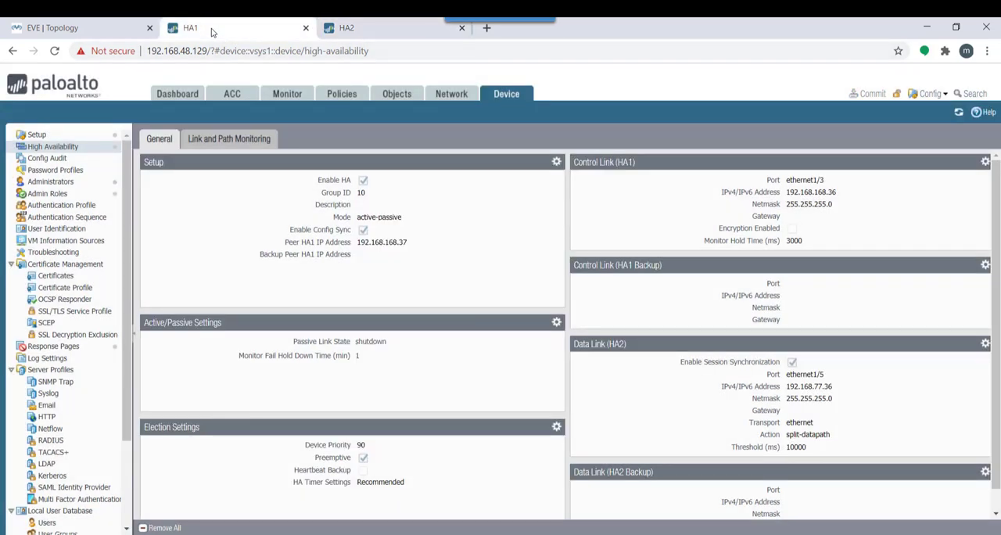
{"action": "left_click", "coordinate": [344, 28]}
{"action": "left_click", "coordinate": [581, 398]}
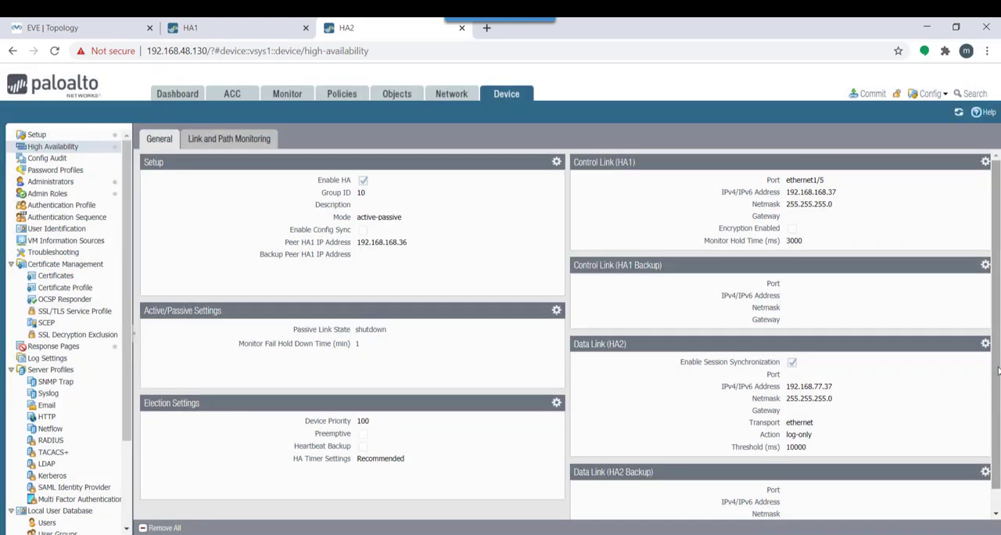
Set HA2's election device priority to 110 and enable Preemptive
{"action": "scroll", "coordinate": [997, 371], "scroll_direction": "down", "scroll_amount": 1}
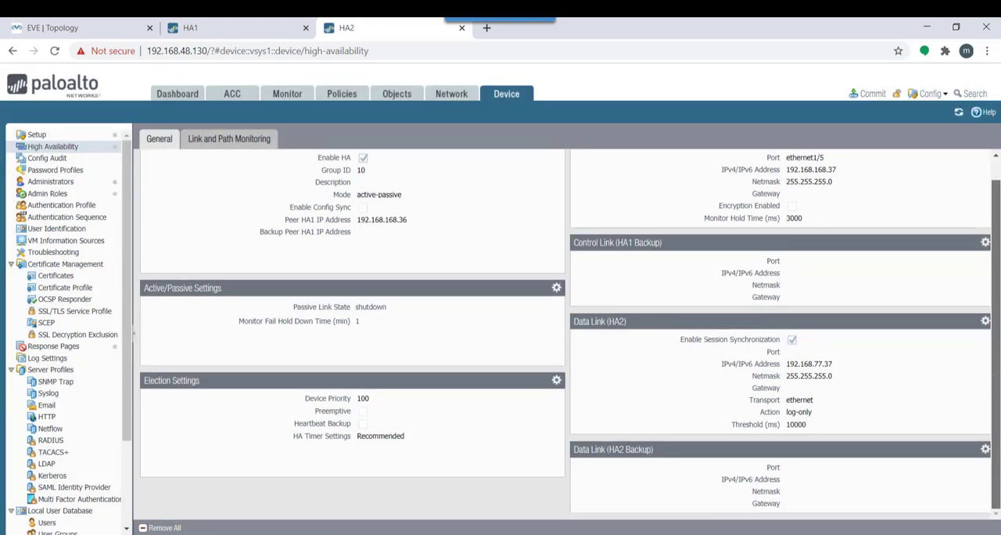
{"action": "left_click", "coordinate": [556, 381]}
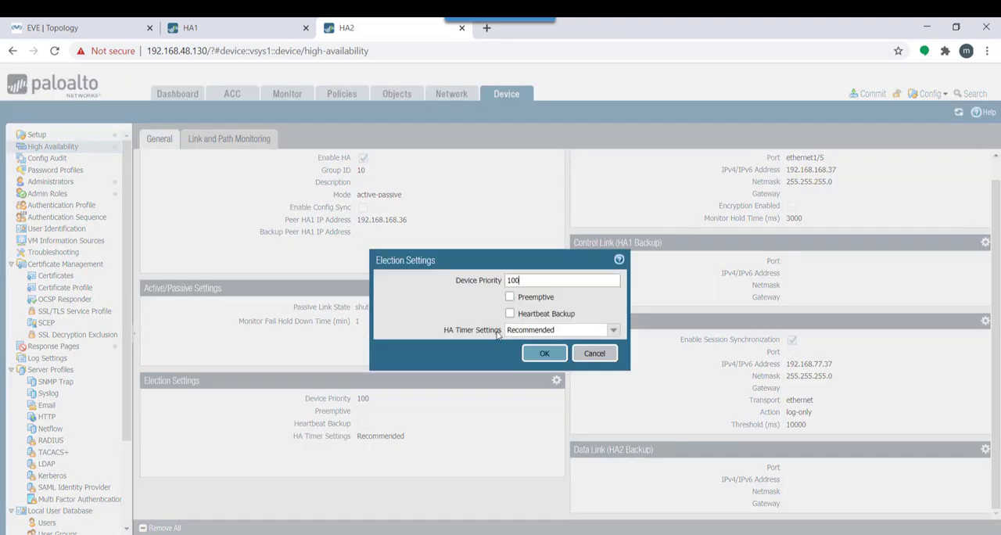
{"action": "left_click_drag", "start_coordinate": [538, 282], "coordinate": [438, 278]}
{"action": "key", "text": "BackSpace"}
{"action": "type", "text": "1010"}
{"action": "left_click", "coordinate": [510, 297]}
{"action": "left_click", "coordinate": [539, 358]}
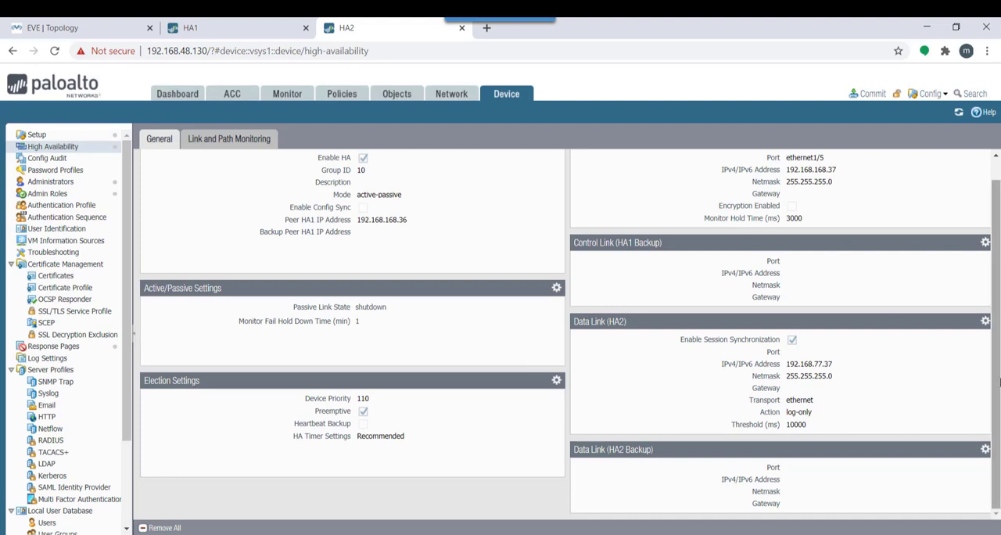
Try to commit all changes on HA2, then read and close the commit status
{"action": "scroll", "coordinate": [995, 226], "scroll_direction": "up", "scroll_amount": 1}
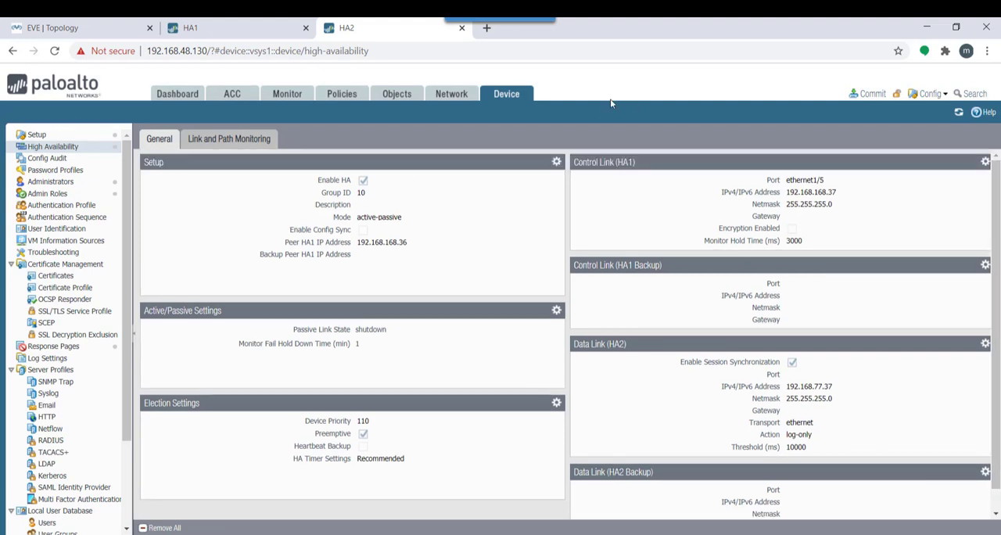
{"action": "left_click", "coordinate": [867, 94]}
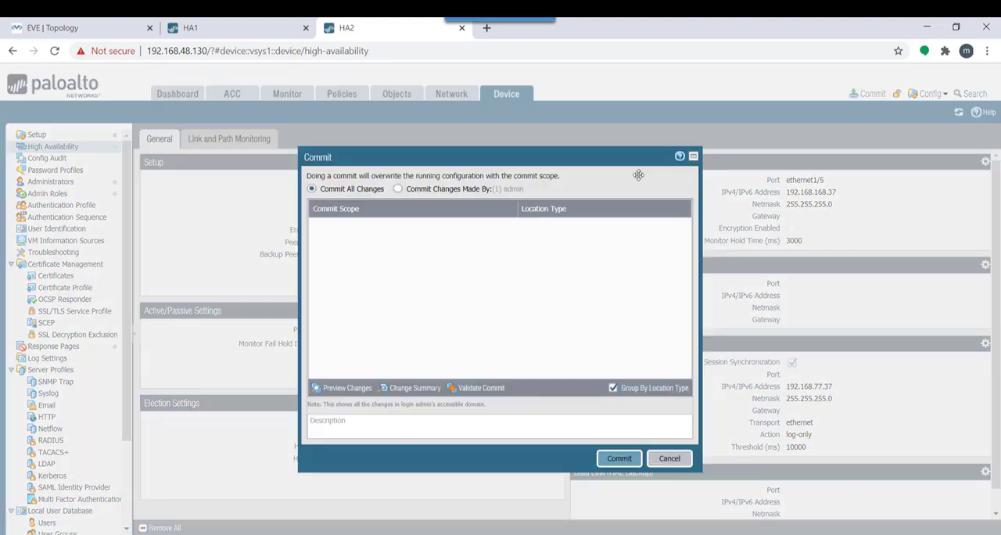
{"action": "left_click", "coordinate": [608, 463]}
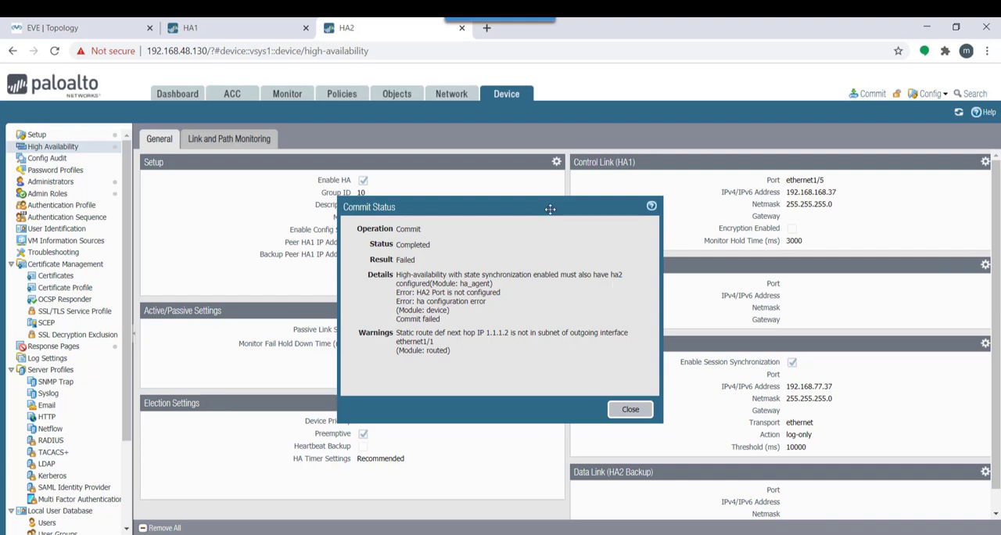
{"action": "left_click_drag", "start_coordinate": [519, 209], "coordinate": [464, 212]}
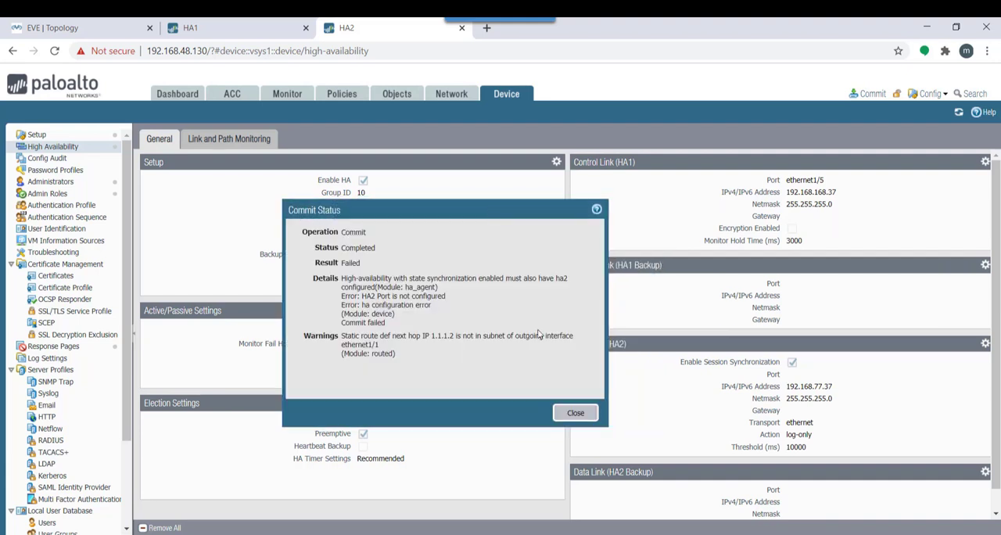
{"action": "left_click", "coordinate": [577, 414]}
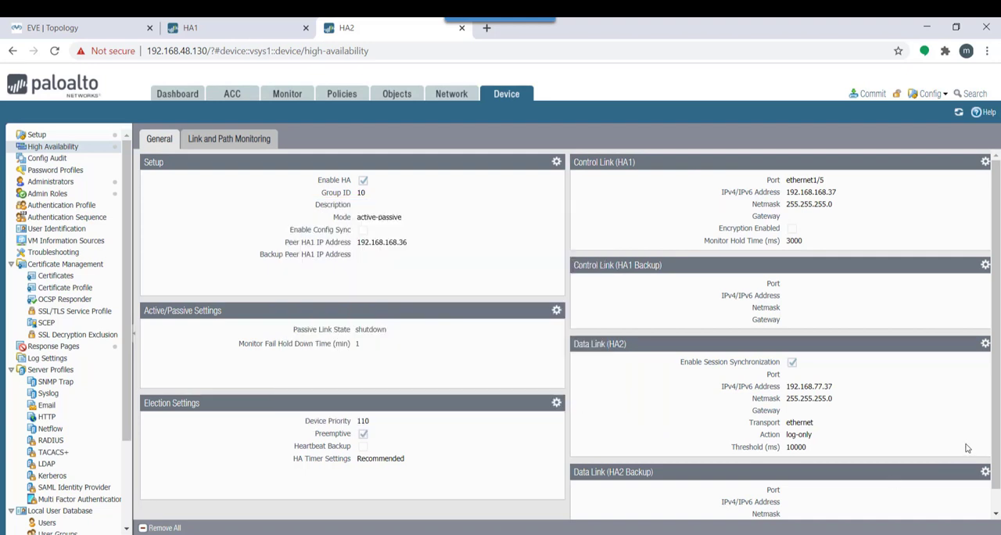
Set the Data Link (HA2) port on HA2 to ethernet1/5
{"action": "left_click", "coordinate": [985, 343]}
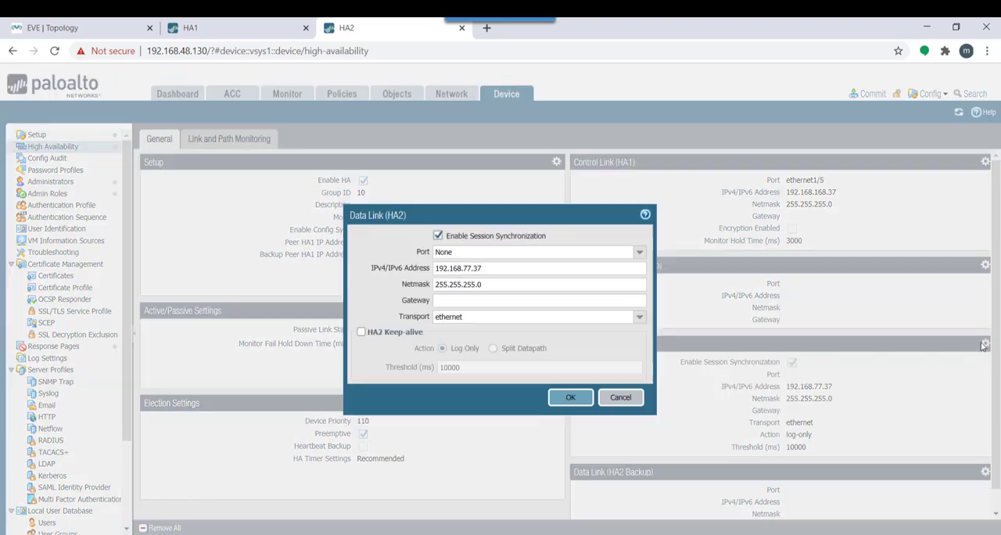
{"action": "left_click", "coordinate": [639, 252]}
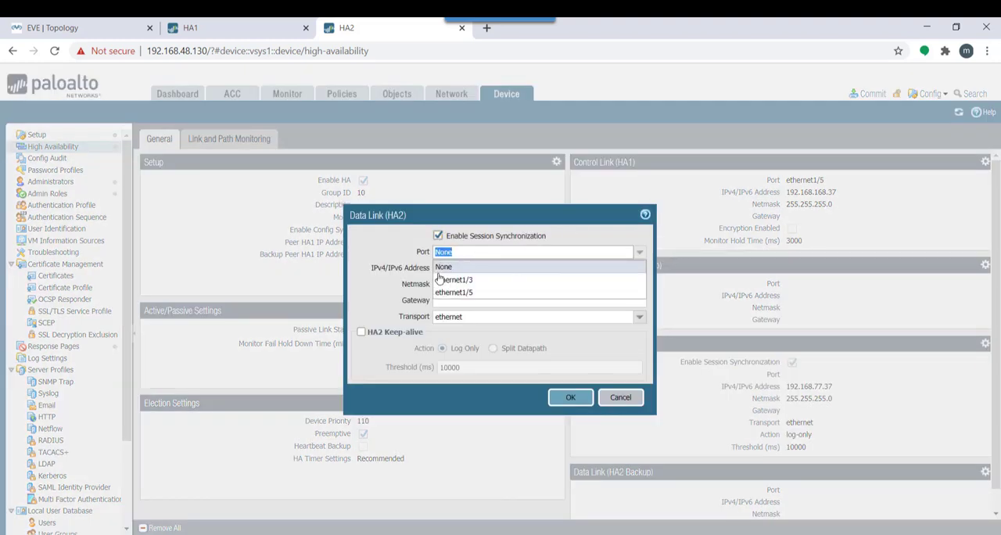
{"action": "left_click", "coordinate": [454, 293]}
{"action": "left_click", "coordinate": [570, 397]}
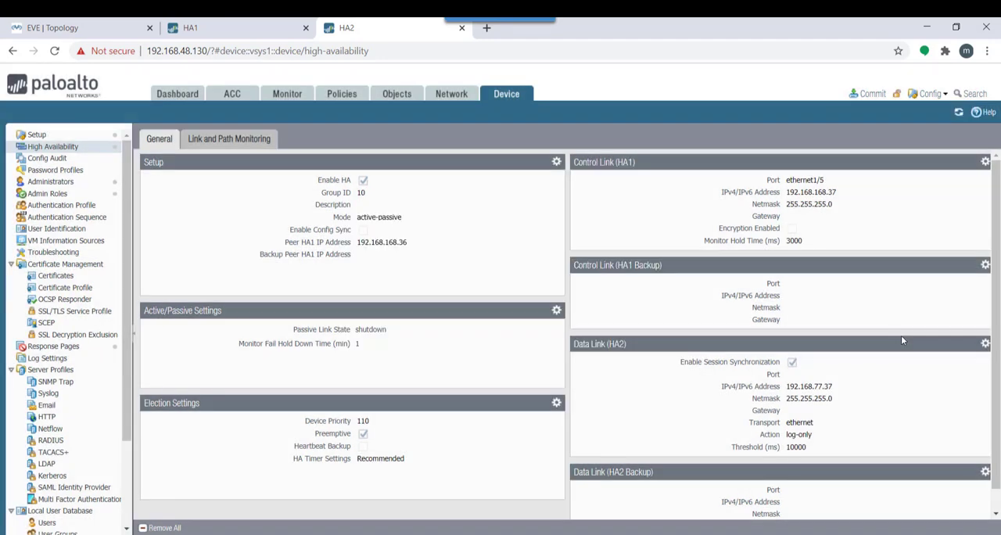
Try to commit all changes on HA2 with the data link port assigned, and close the commit status
{"action": "left_click", "coordinate": [868, 93]}
{"action": "left_click", "coordinate": [622, 459]}
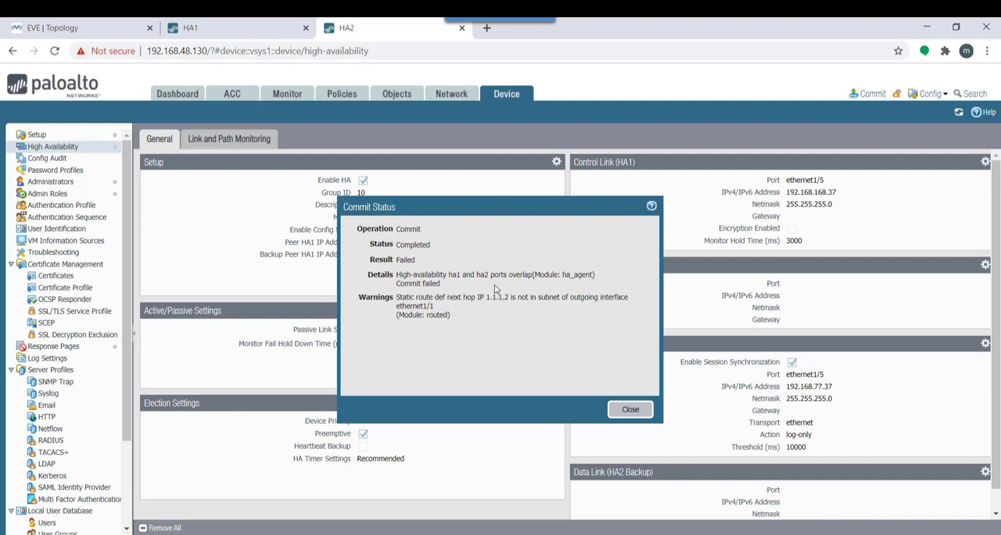
{"action": "left_click", "coordinate": [637, 412]}
Change the Control Link (HA1) port on HA2 to ethernet1/3
{"action": "left_click", "coordinate": [986, 162]}
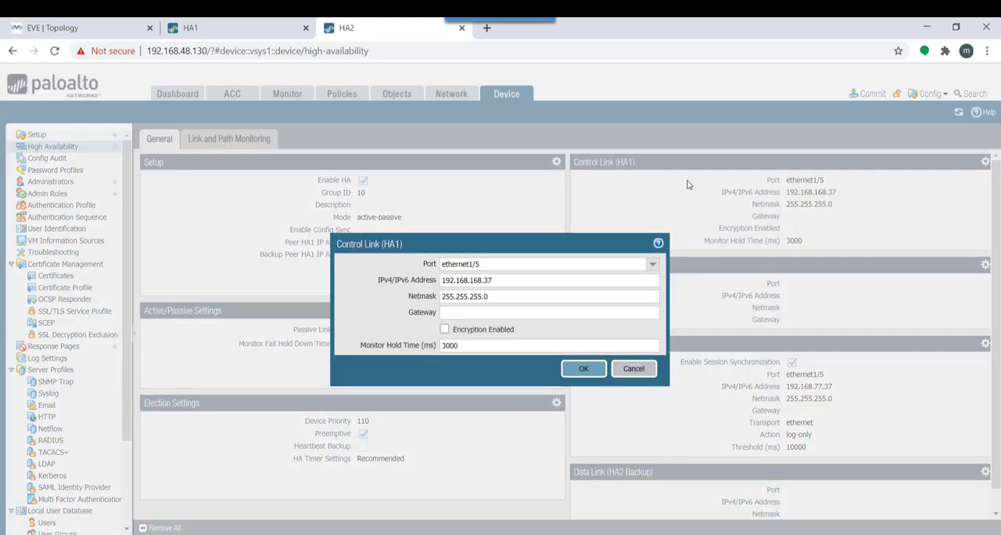
{"action": "left_click", "coordinate": [653, 269]}
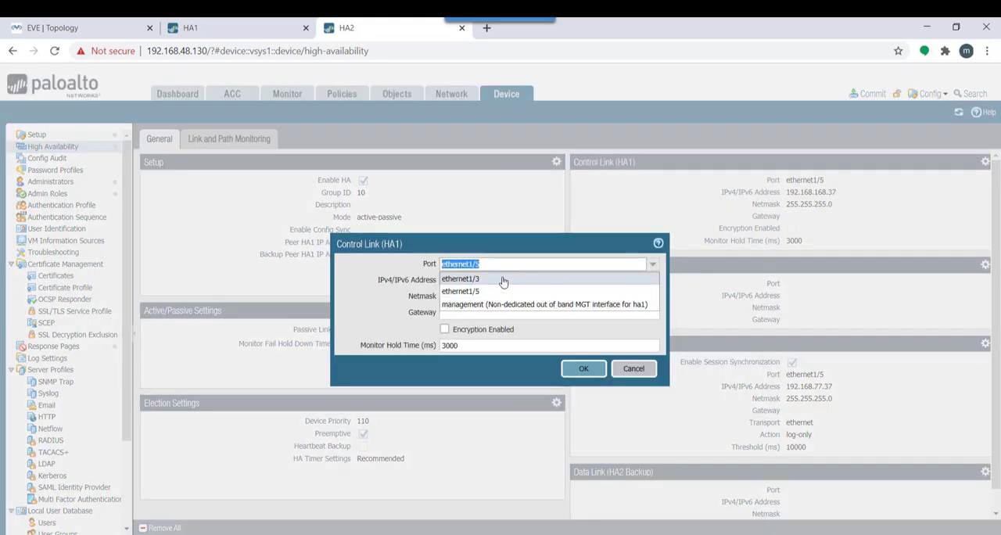
{"action": "left_click", "coordinate": [505, 283]}
{"action": "left_click", "coordinate": [583, 369]}
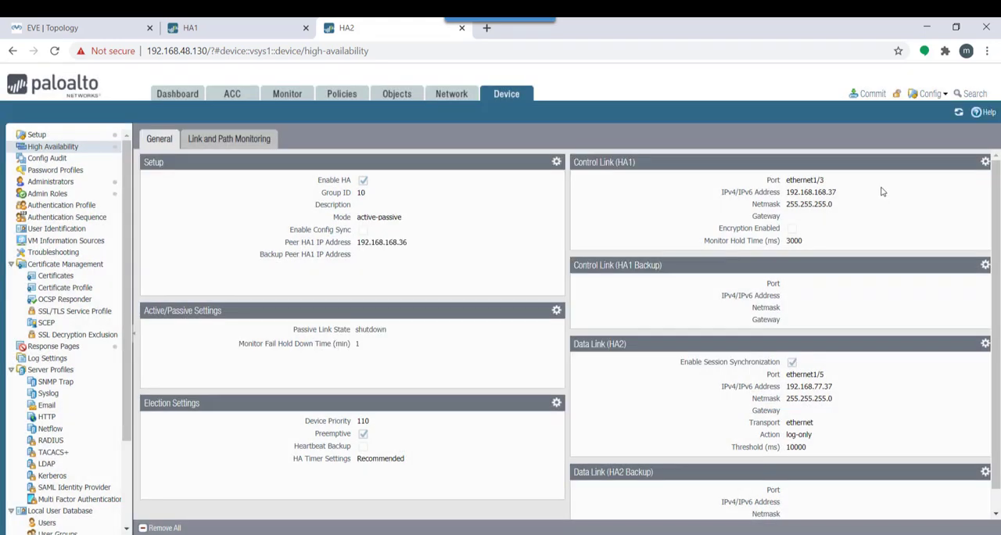
Commit all changes on HA2, checking HA1's high availability settings meanwhile, and close the commit status
{"action": "left_click", "coordinate": [872, 93]}
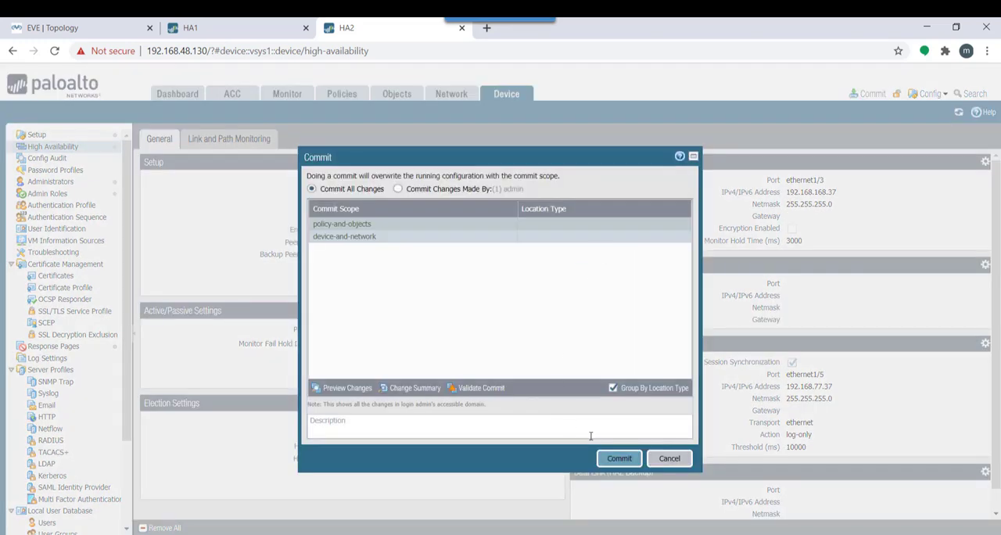
{"action": "left_click", "coordinate": [617, 458]}
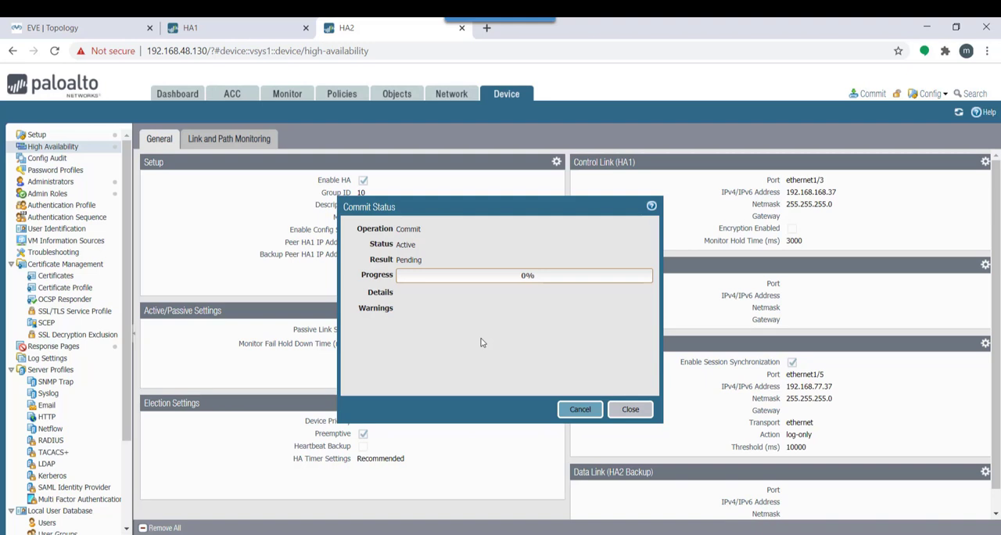
{"action": "left_click", "coordinate": [210, 28]}
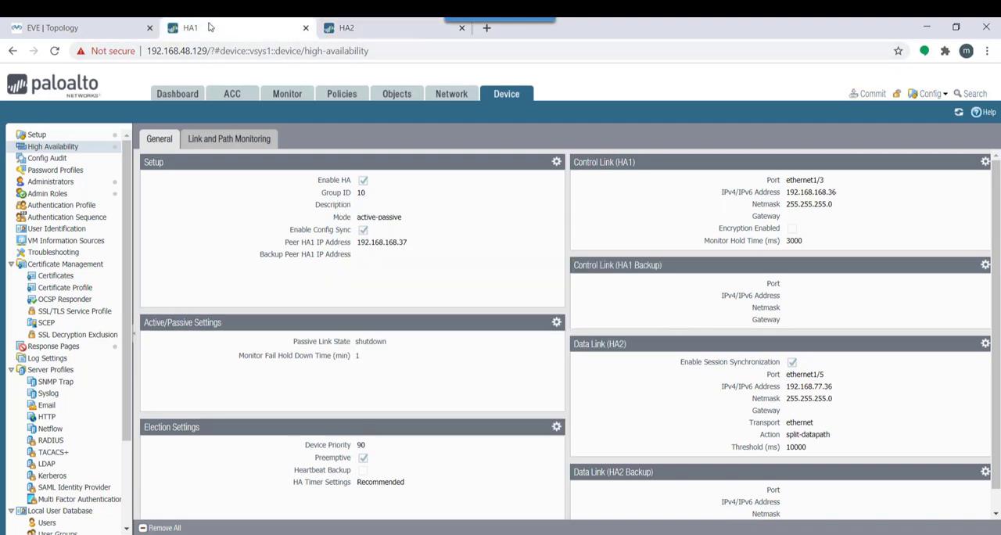
{"action": "left_click", "coordinate": [346, 28]}
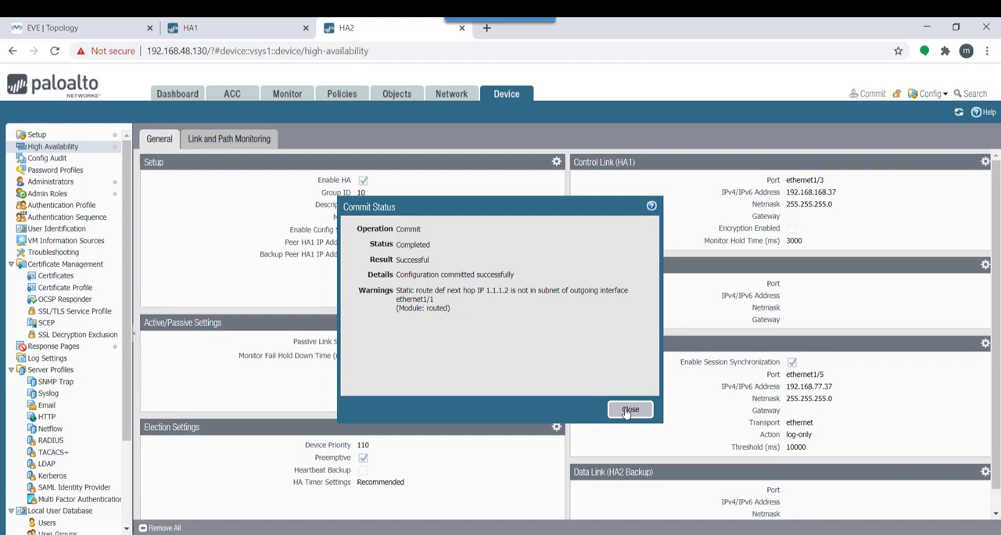
{"action": "left_click", "coordinate": [628, 410]}
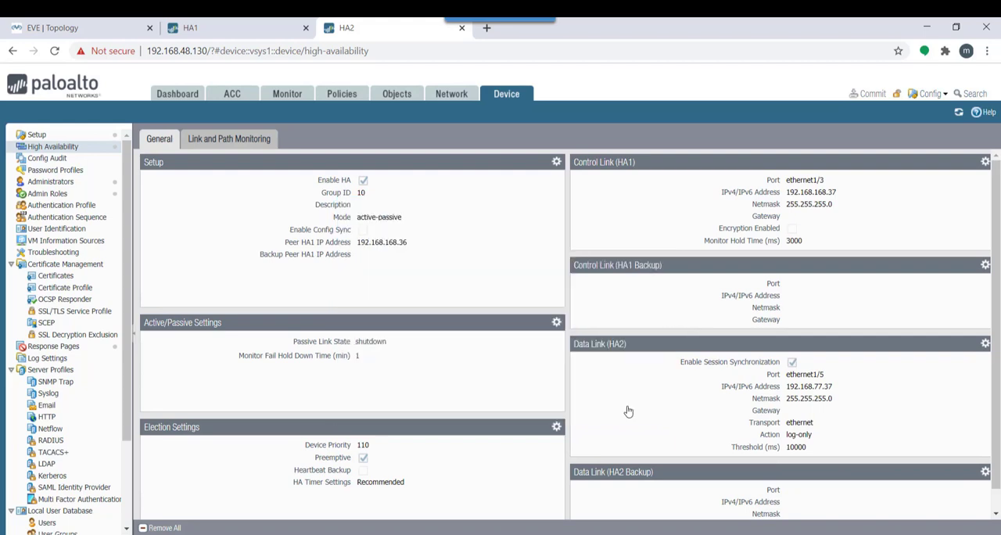
Check HA1's local and peer state in the High Availability summary on its dashboard
{"action": "left_click", "coordinate": [235, 30]}
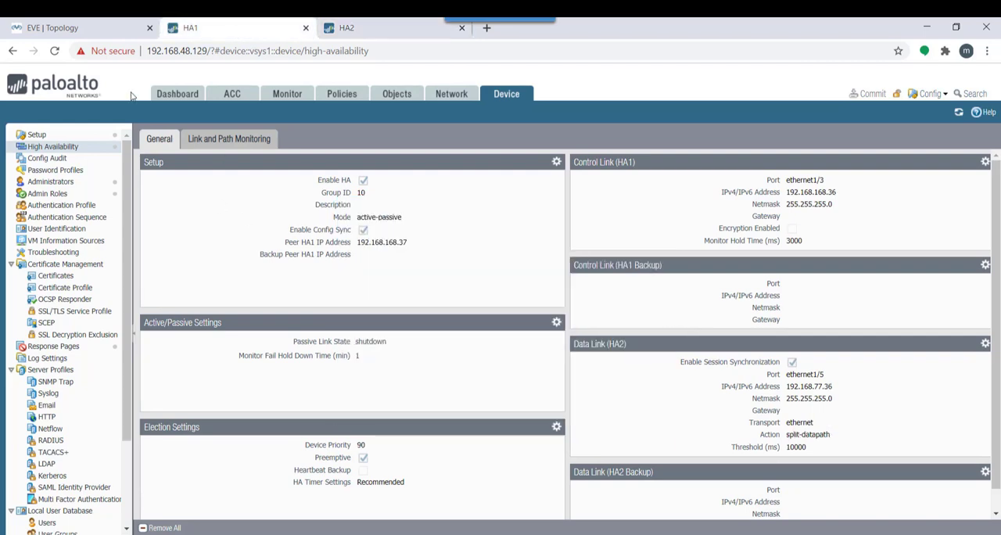
{"action": "left_click", "coordinate": [178, 94]}
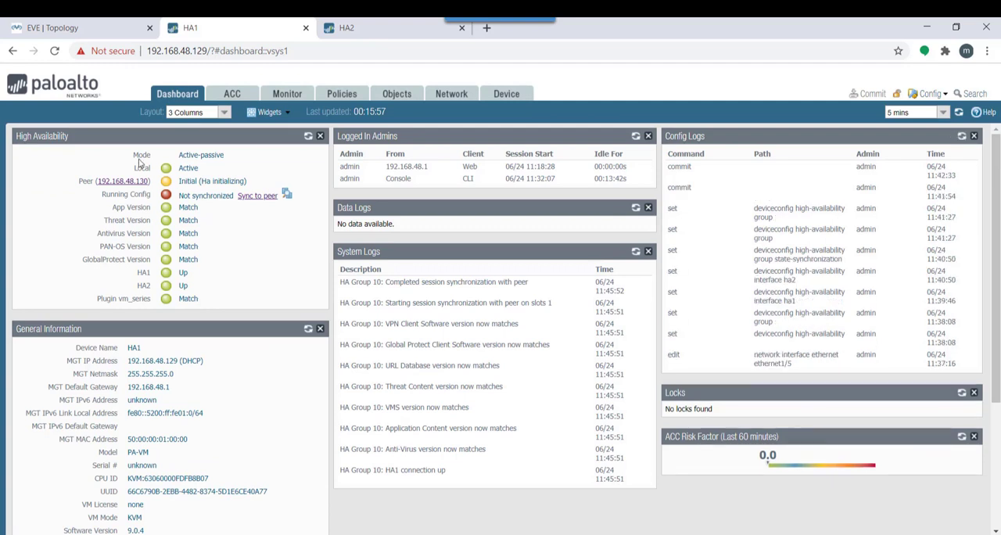
{"action": "double_click", "coordinate": [188, 167]}
Open the PaloAlto1 console from the EVE topology and refresh the CLI prompt repeatedly to check its HA state
{"action": "key", "text": "ctrl+1"}
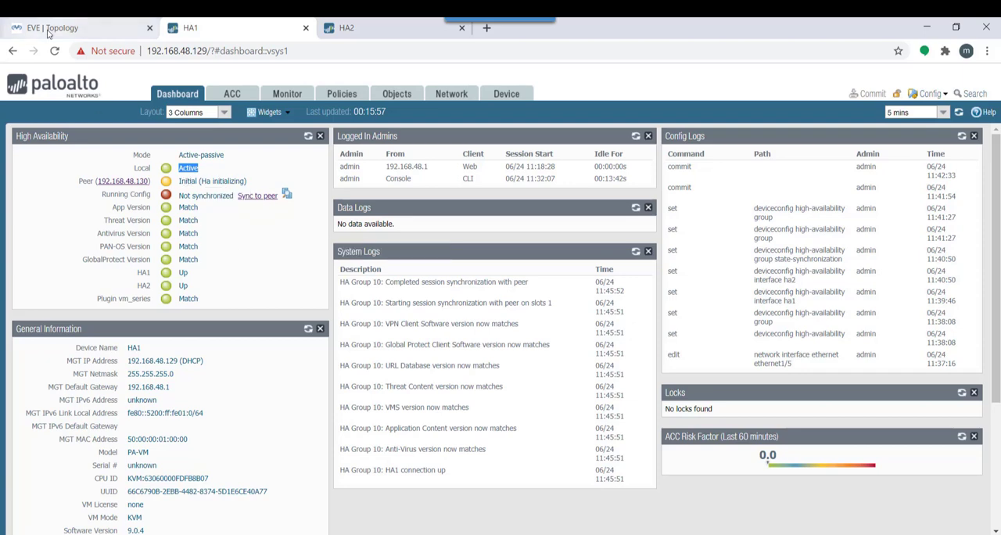
{"action": "left_click", "coordinate": [195, 291]}
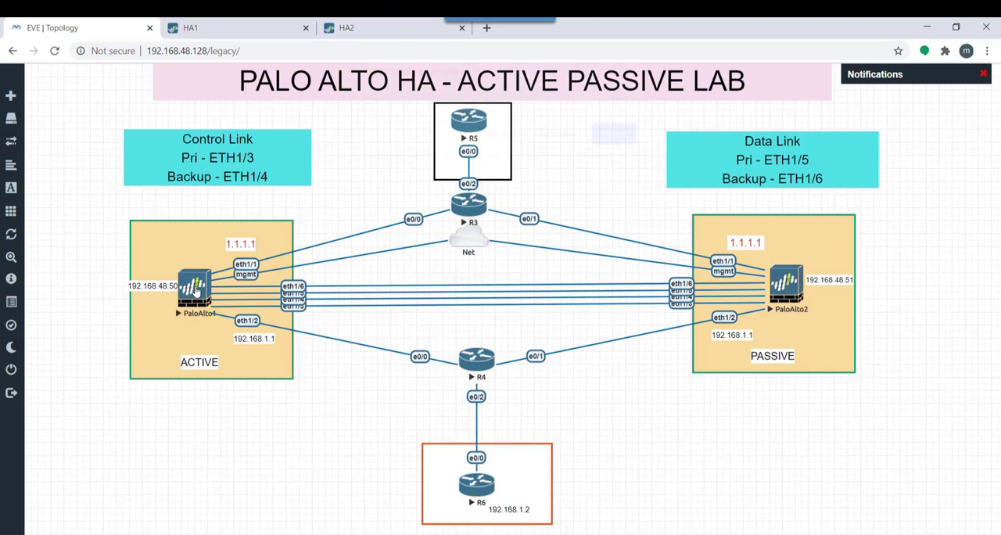
{"action": "left_click", "coordinate": [543, 143]}
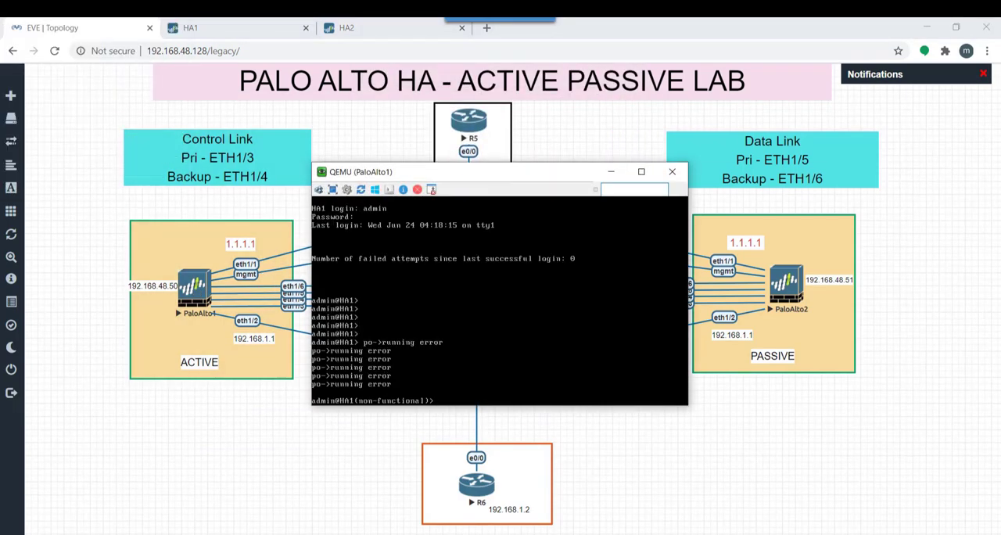
{"action": "key", "text": "Return"}
{"action": "key", "text": "Return"}
{"action": "key", "text": "Return"}
{"action": "key", "text": "Return"}
{"action": "key", "text": "Return"}
{"action": "key", "text": "Return"}
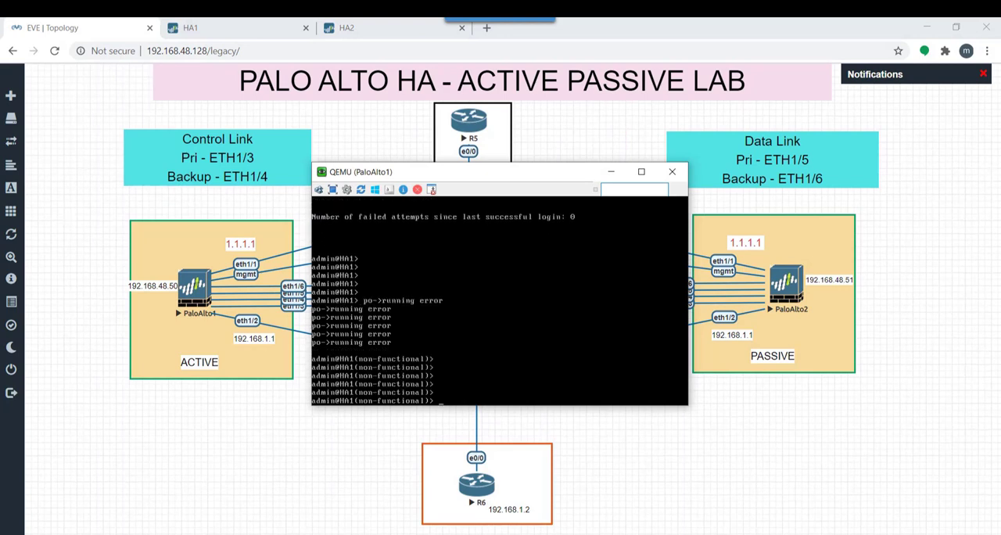
{"action": "key", "text": "Return"}
{"action": "key", "text": "Return"}
{"action": "key", "text": "Return"}
{"action": "key", "text": "Return"}
{"action": "key", "text": "Return"}
{"action": "key", "text": "Return"}
{"action": "key", "text": "Return"}
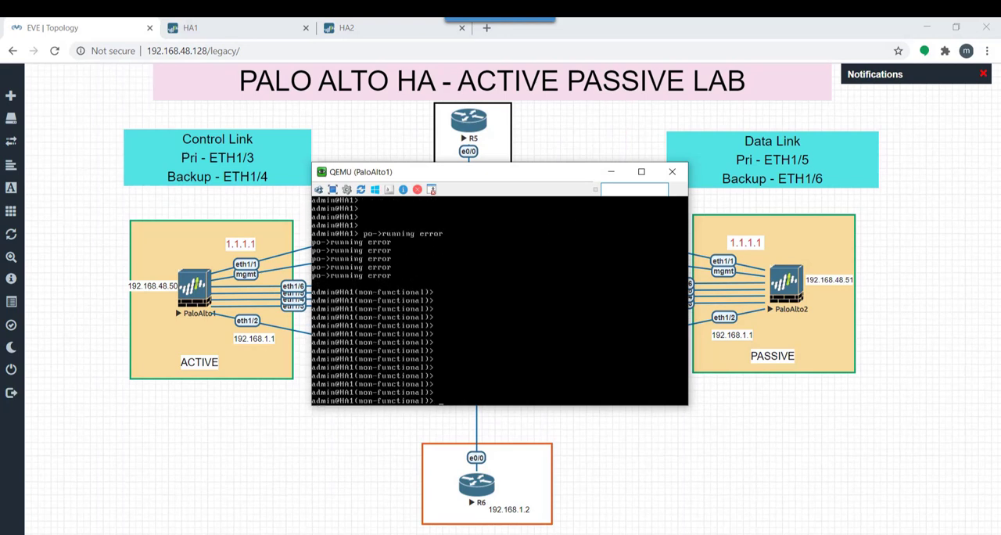
{"action": "key", "text": "Return"}
{"action": "key", "text": "Return"}
{"action": "key", "text": "Return"}
{"action": "key", "text": "Return"}
{"action": "key", "text": "Return"}
{"action": "key", "text": "Return"}
{"action": "key", "text": "Return"}
{"action": "key", "text": "Return"}
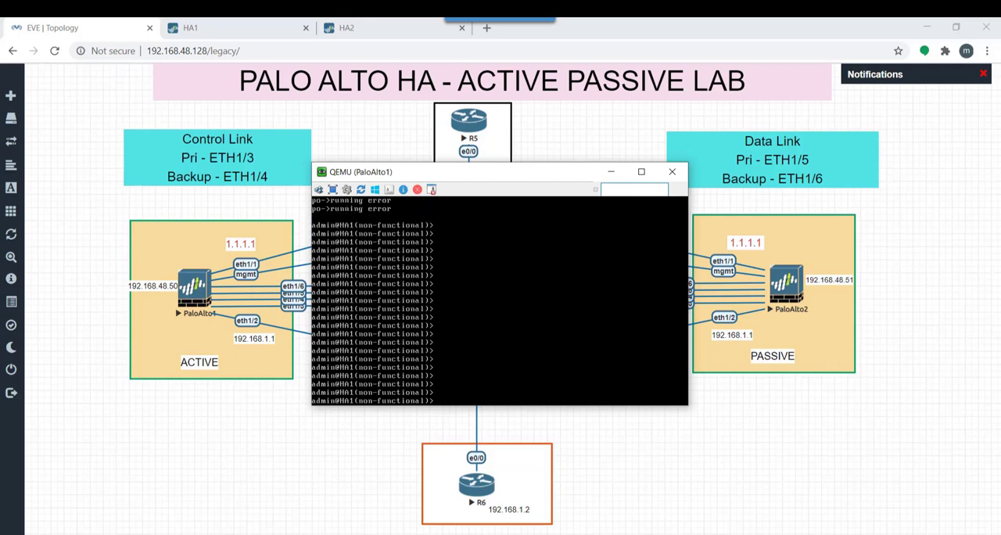
Close and reopen the PaloAlto1 console, and recheck the HA state in its CLI prompt
{"action": "left_click", "coordinate": [672, 171]}
{"action": "left_click_drag", "start_coordinate": [201, 291], "coordinate": [199, 290]}
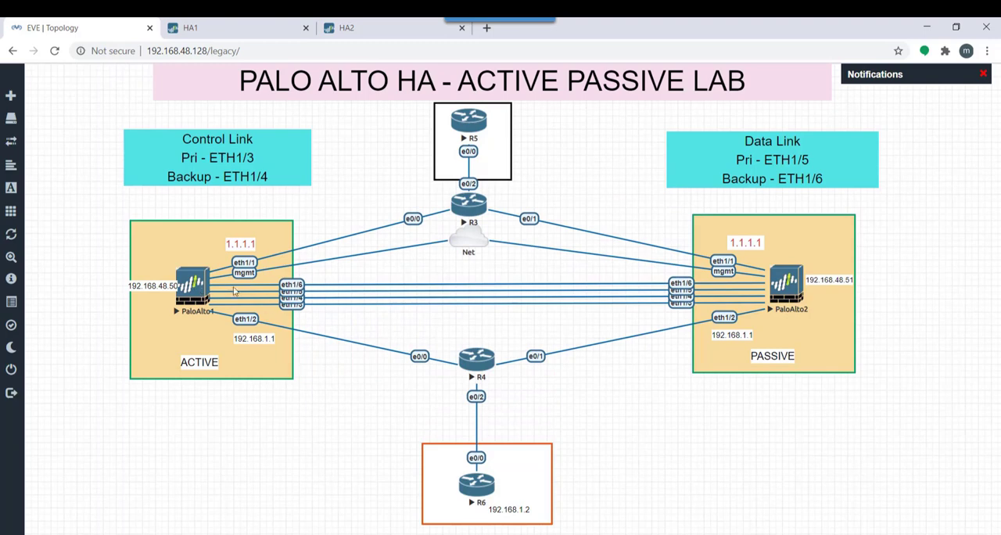
{"action": "left_click", "coordinate": [189, 289]}
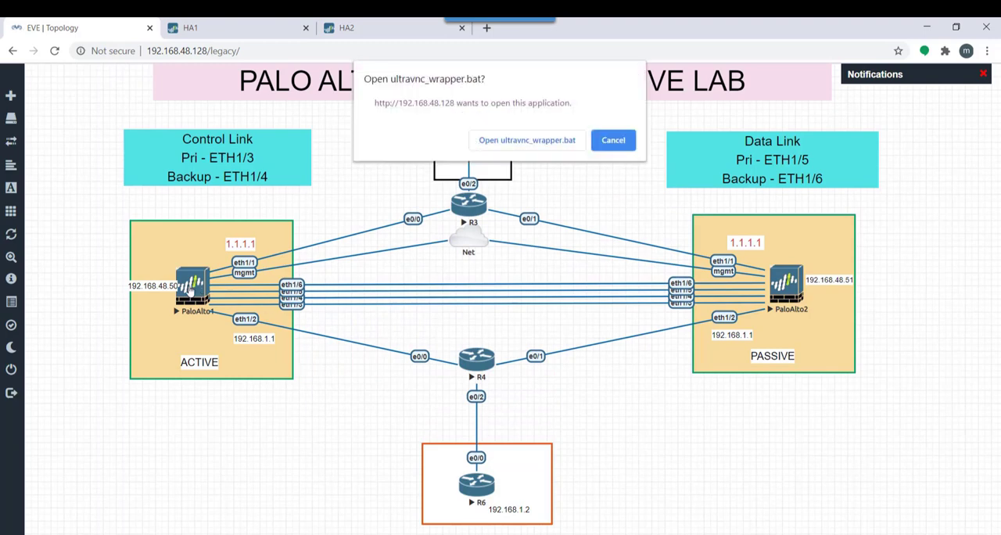
{"action": "left_click", "coordinate": [537, 140]}
{"action": "key", "text": "Return"}
{"action": "key", "text": "Return"}
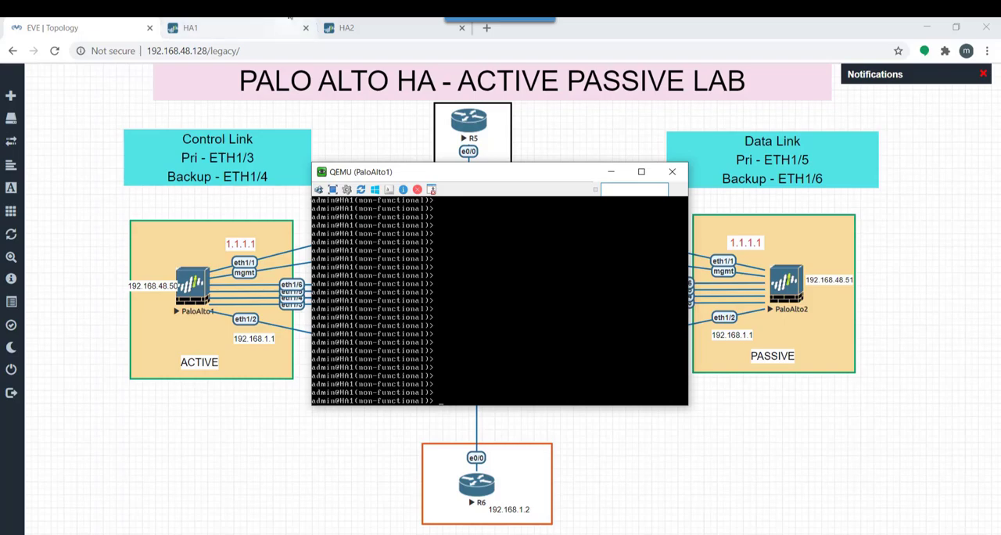
Refresh the High Availability status on HA1's dashboard to read the current local and peer states
{"action": "left_click", "coordinate": [233, 25]}
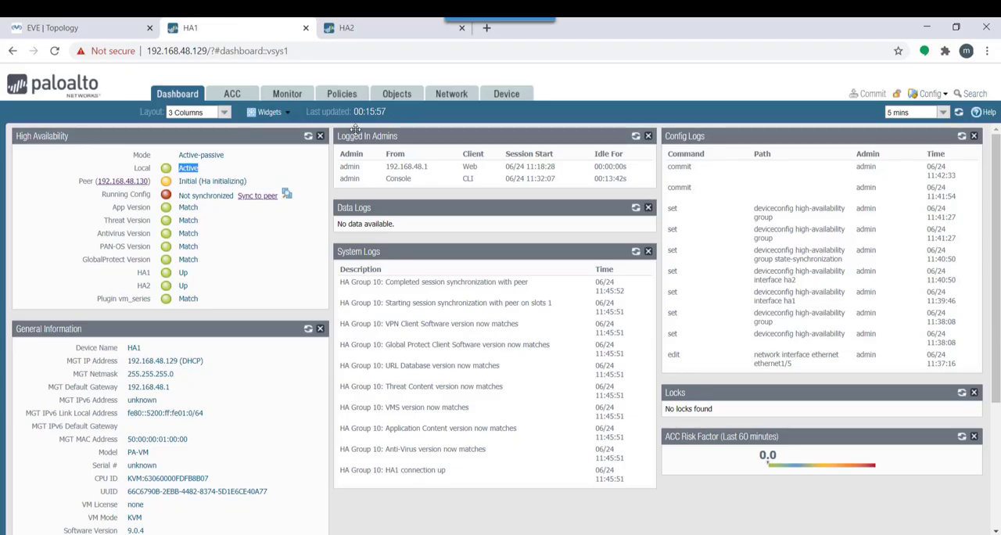
{"action": "left_click", "coordinate": [309, 137]}
{"action": "left_click", "coordinate": [308, 138]}
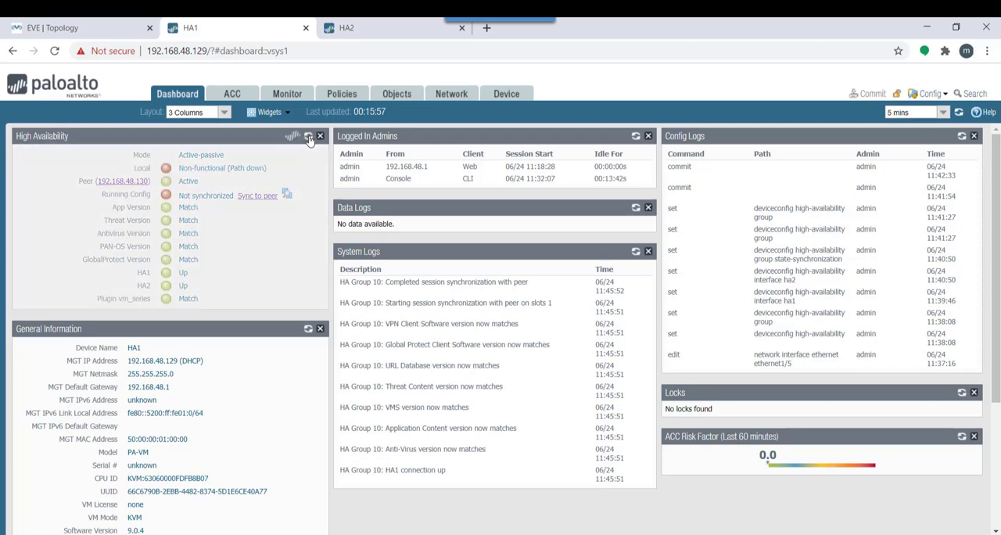
Review HA1's Ethernet interfaces and delete the VR1 path group from its high availability path monitoring
{"action": "left_click", "coordinate": [456, 100]}
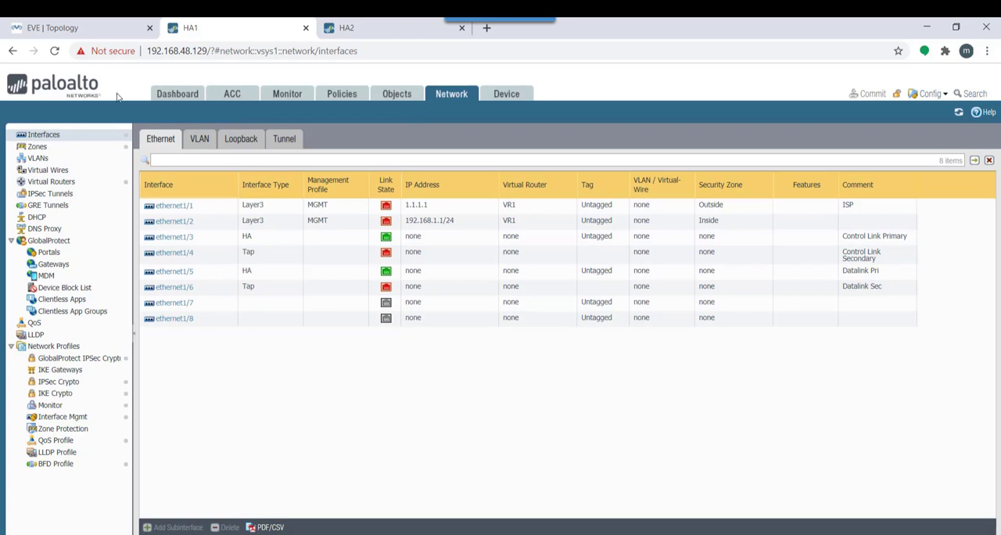
{"action": "left_click", "coordinate": [514, 99]}
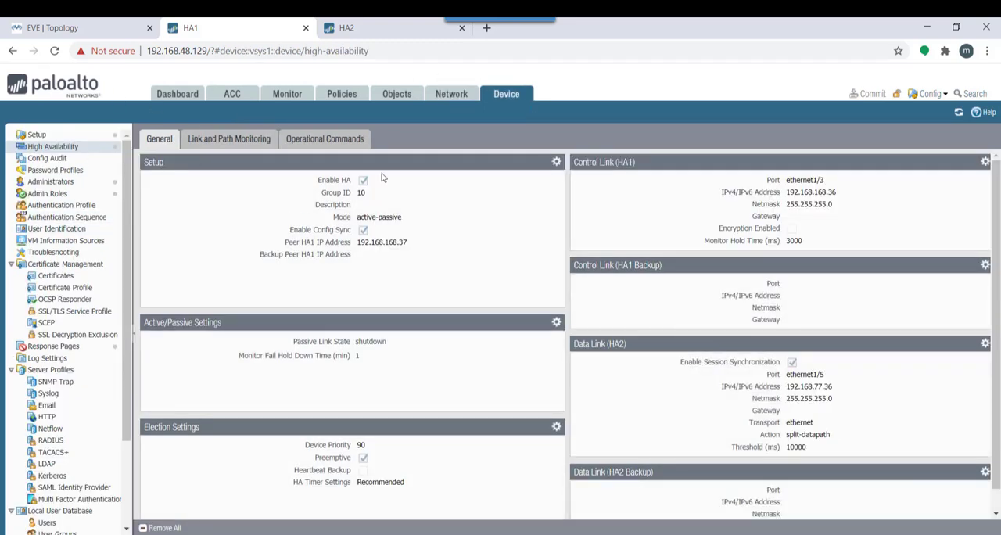
{"action": "left_click", "coordinate": [242, 139]}
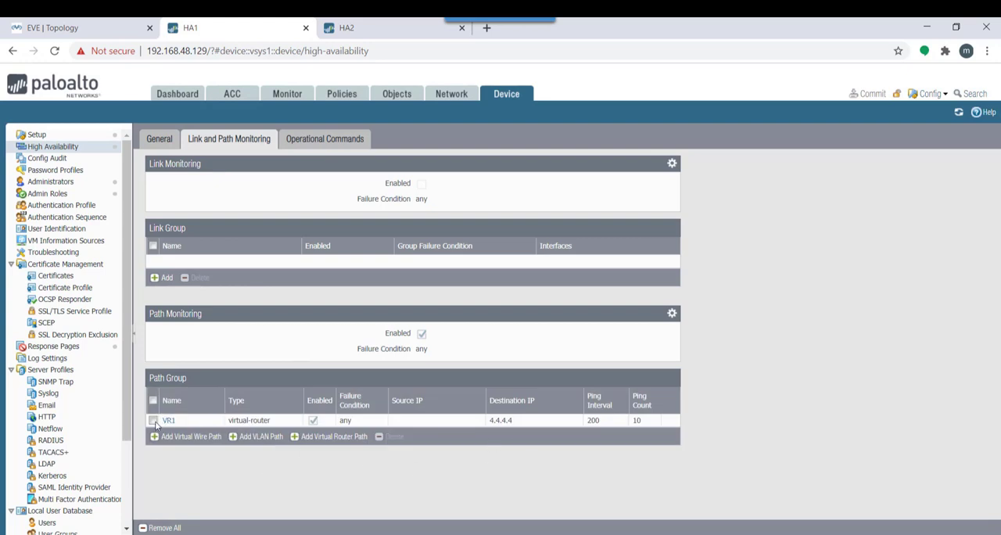
{"action": "left_click", "coordinate": [154, 420]}
{"action": "left_click", "coordinate": [393, 436]}
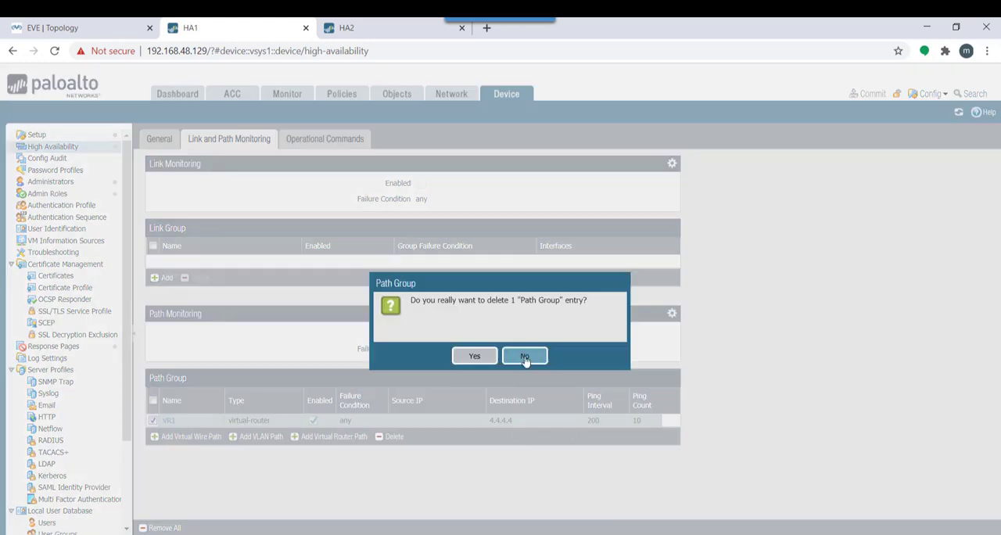
{"action": "left_click", "coordinate": [476, 356]}
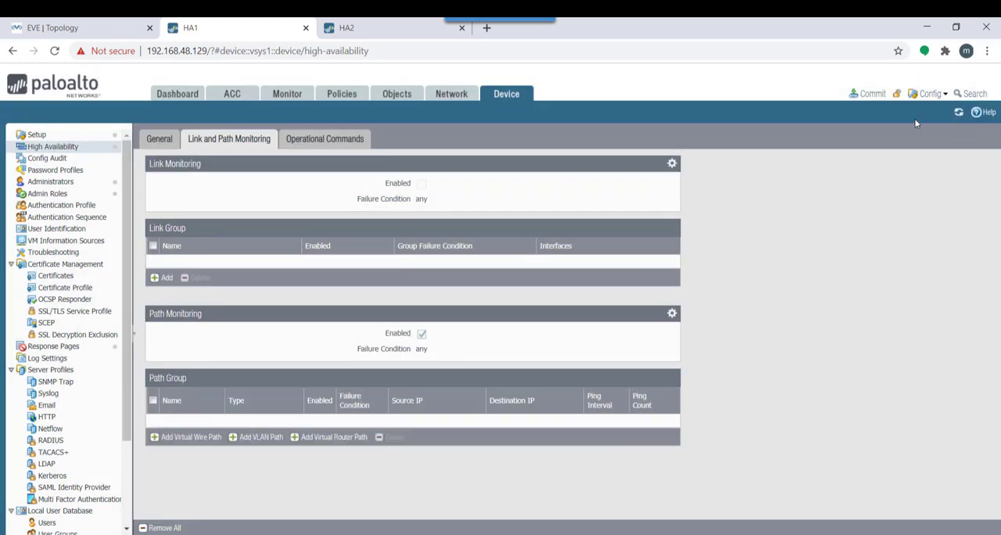
Commit all changes on HA1, move the commit status window aside, and close it
{"action": "left_click", "coordinate": [870, 93]}
{"action": "left_click", "coordinate": [619, 459]}
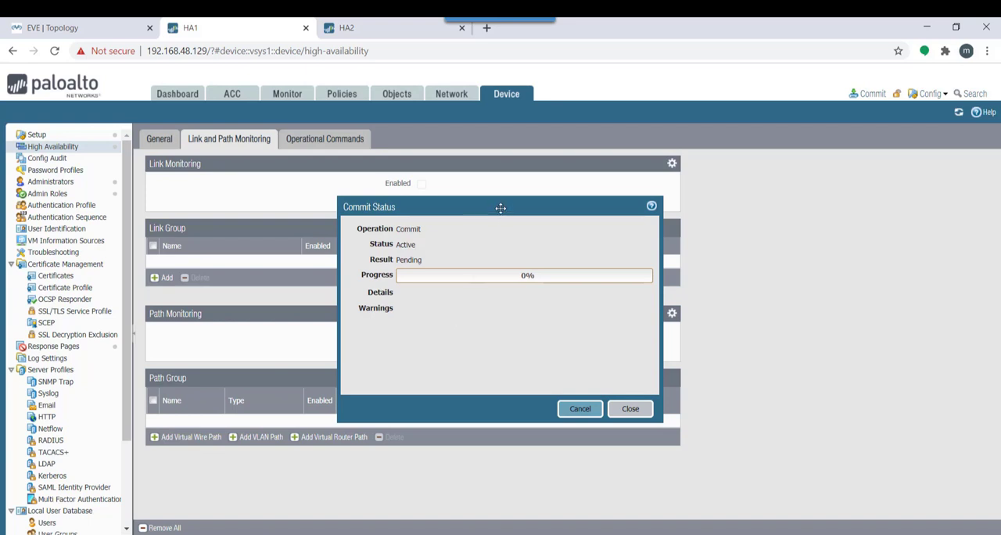
{"action": "left_click_drag", "start_coordinate": [503, 208], "coordinate": [697, 206]}
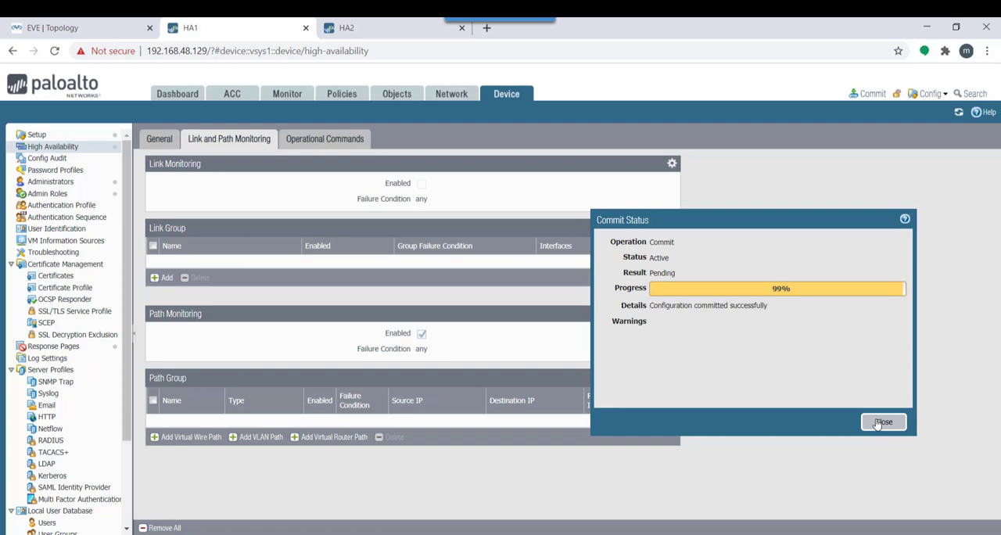
{"action": "left_click", "coordinate": [880, 423]}
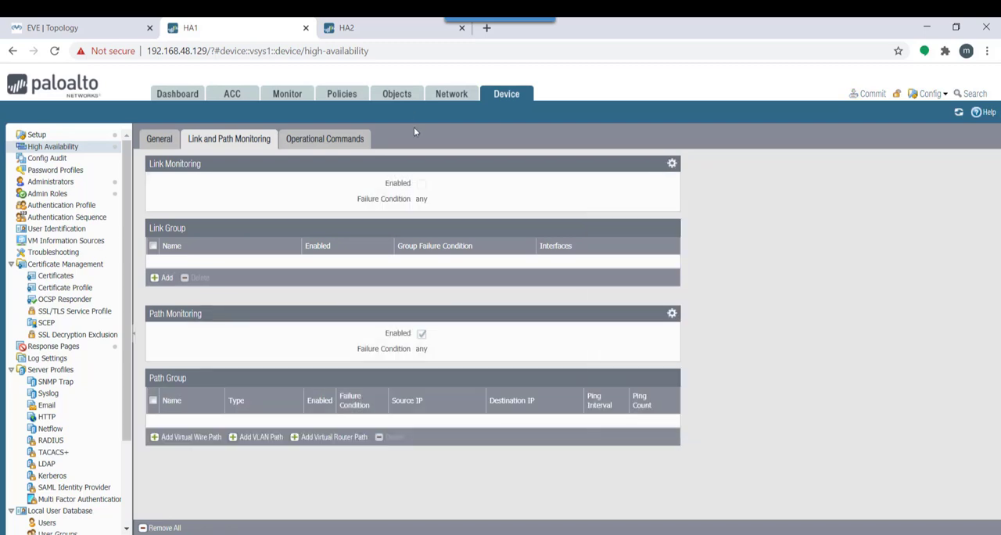
Return to HA1's dashboard and refresh its High Availability status several times to recheck both firewalls' states
{"action": "left_click", "coordinate": [177, 95]}
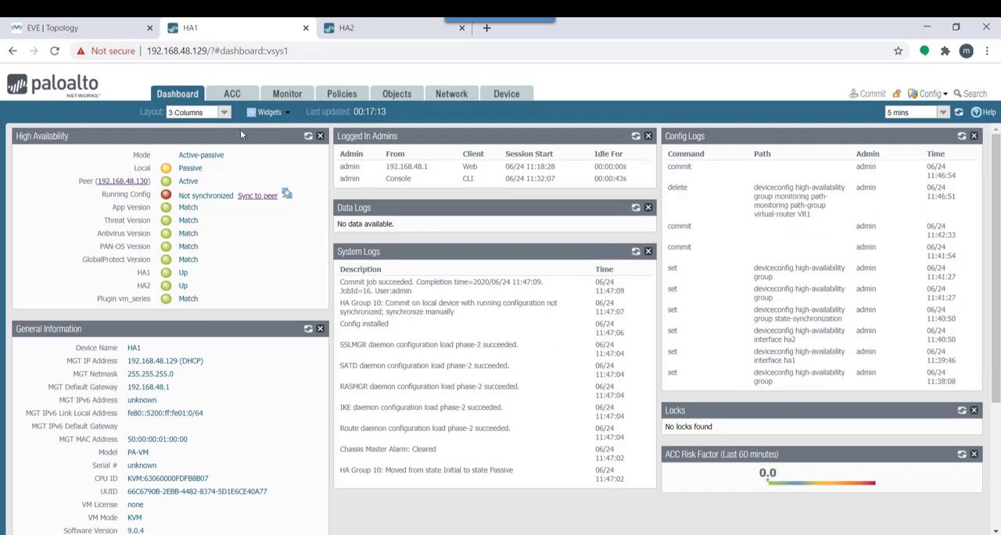
{"action": "left_click", "coordinate": [308, 136]}
{"action": "left_click", "coordinate": [308, 136]}
{"action": "left_click", "coordinate": [308, 137]}
Switch to the PaloAlto1 QEMU console and refresh its prompt to check HA1's current high availability state
{"action": "key", "text": "alt+Tab"}
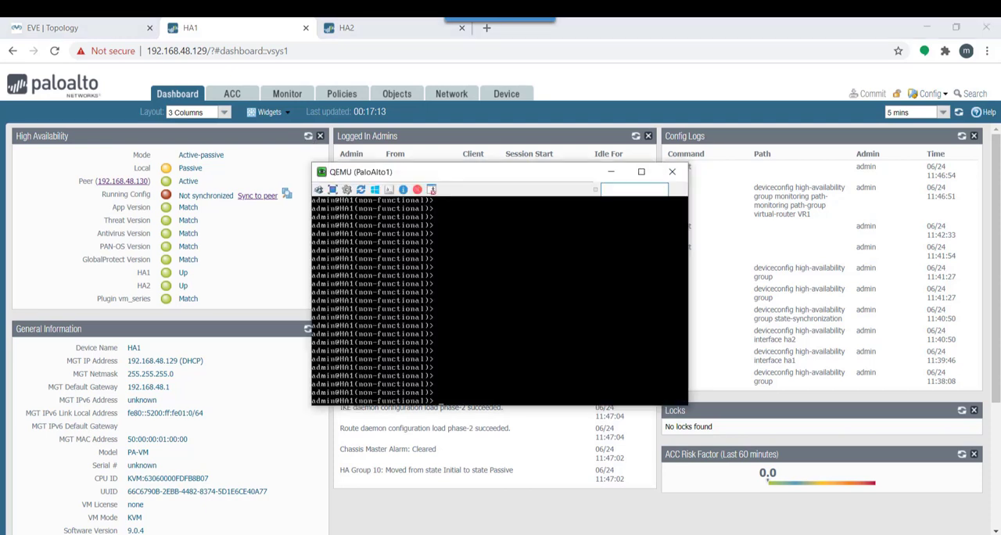
{"action": "key", "text": "Return"}
{"action": "key", "text": "Return"}
{"action": "key", "text": "Return"}
{"action": "key", "text": "Return"}
{"action": "key", "text": "Return"}
{"action": "key", "text": "Return"}
{"action": "key", "text": "Return"}
{"action": "key", "text": "Return"}
{"action": "key", "text": "Return"}
{"action": "key", "text": "Return"}
{"action": "key", "text": "Return"}
{"action": "key", "text": "Return"}
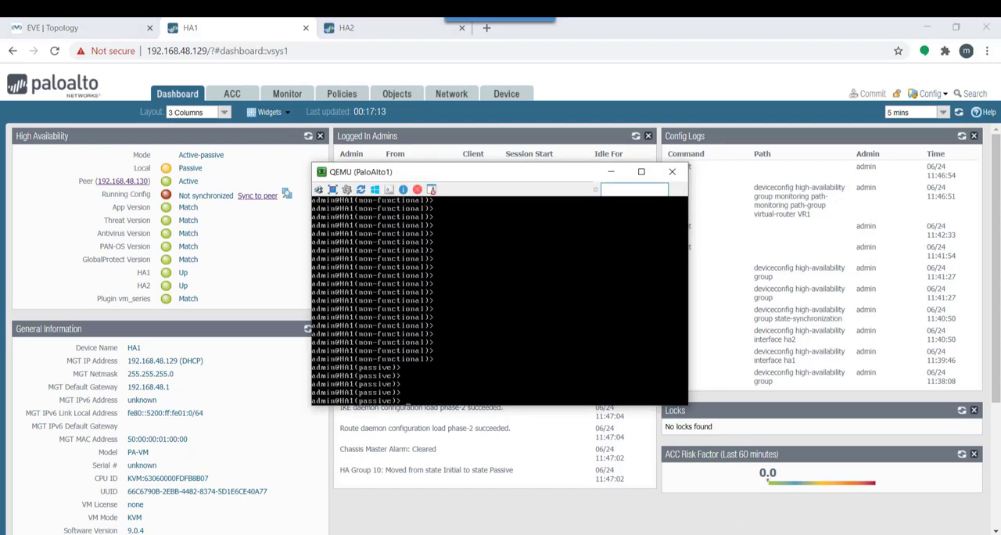
{"action": "key", "text": "Return"}
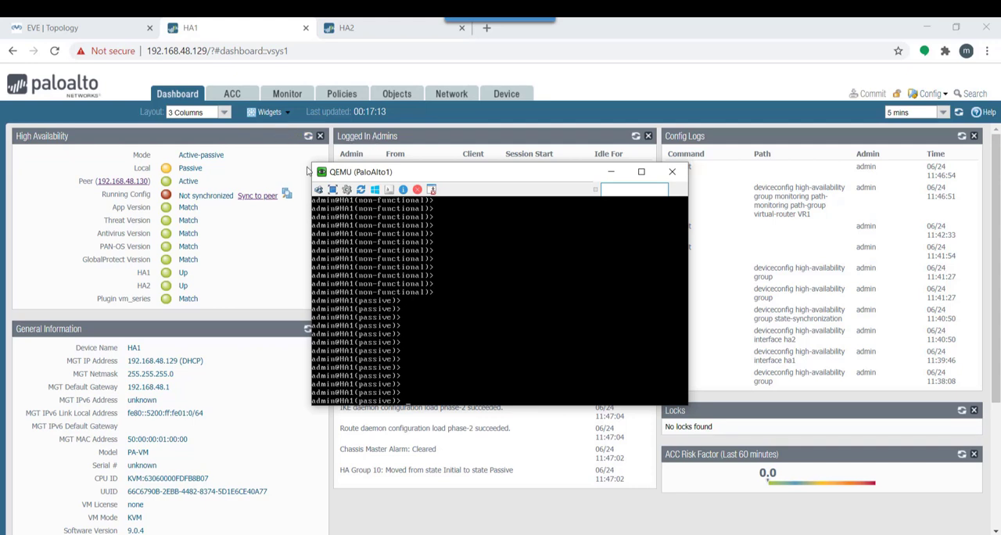
Synchronize HA1's running configuration to its peer and refresh the High Availability status on the dashboard
{"action": "left_click", "coordinate": [314, 138]}
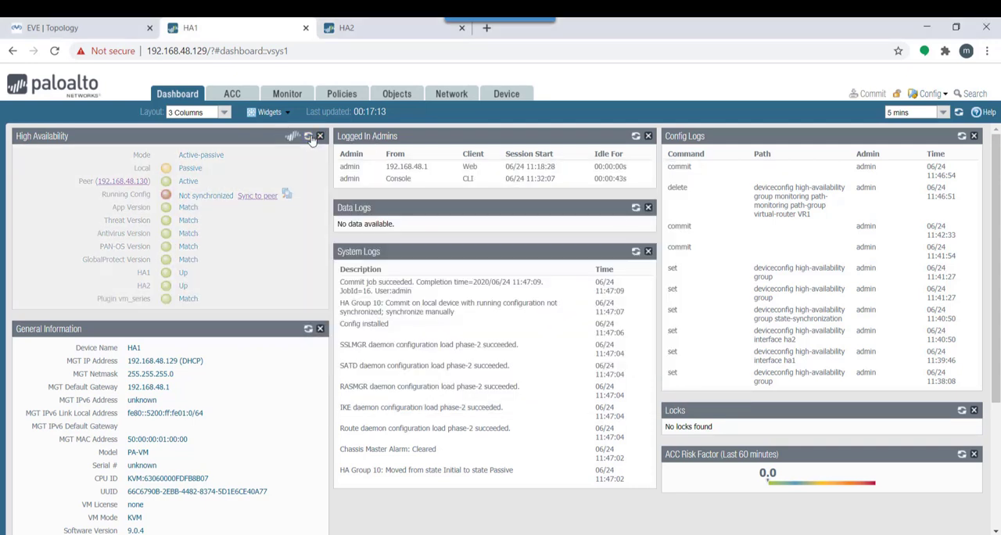
{"action": "left_click", "coordinate": [259, 197]}
{"action": "left_click", "coordinate": [469, 335]}
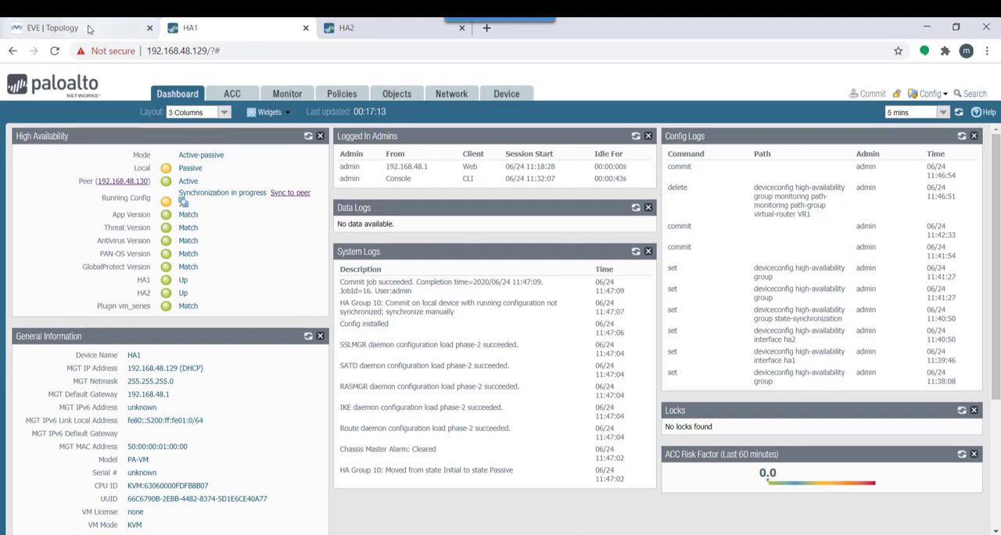
{"action": "left_click", "coordinate": [309, 137]}
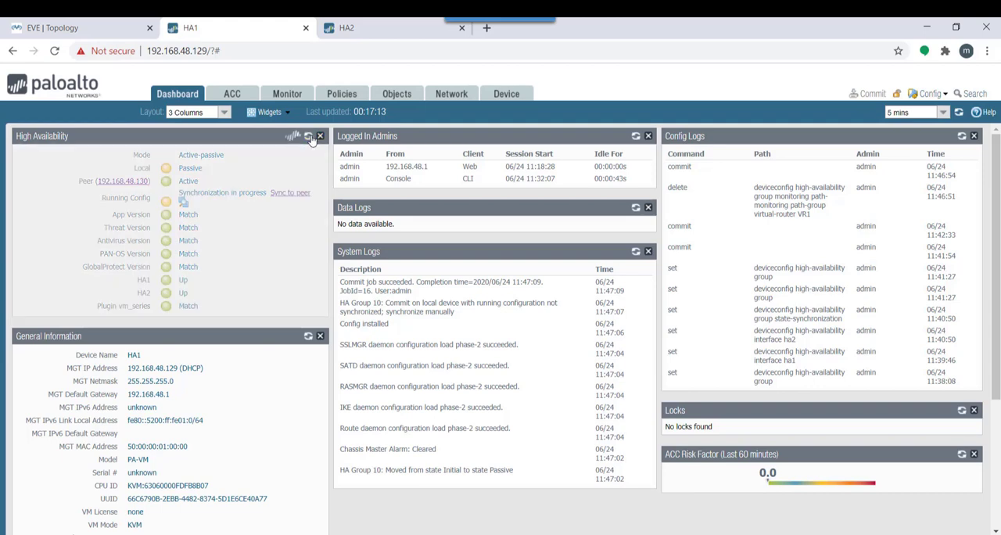
Open the R6 router's console from the EVE topology and enter privileged mode
{"action": "left_click", "coordinate": [93, 28]}
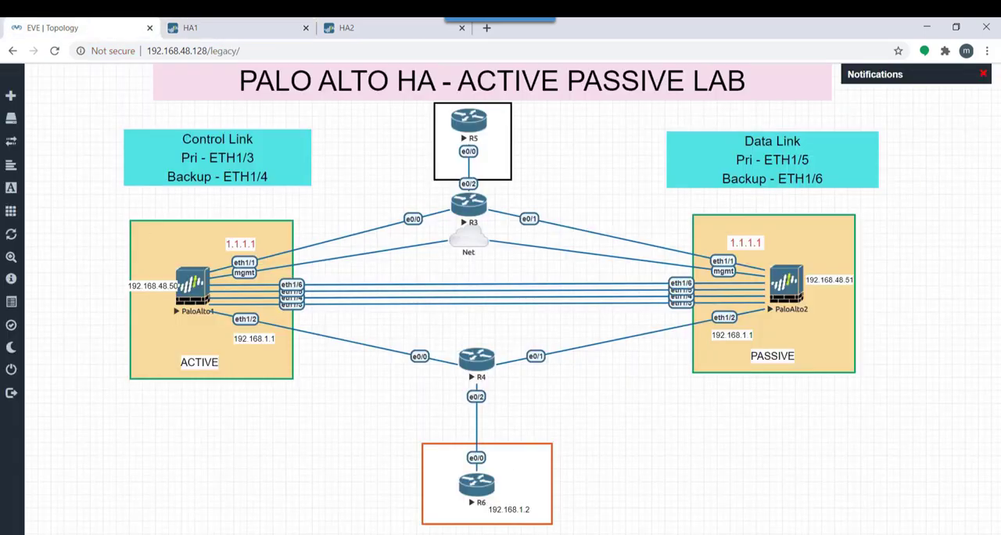
{"action": "left_click", "coordinate": [478, 497]}
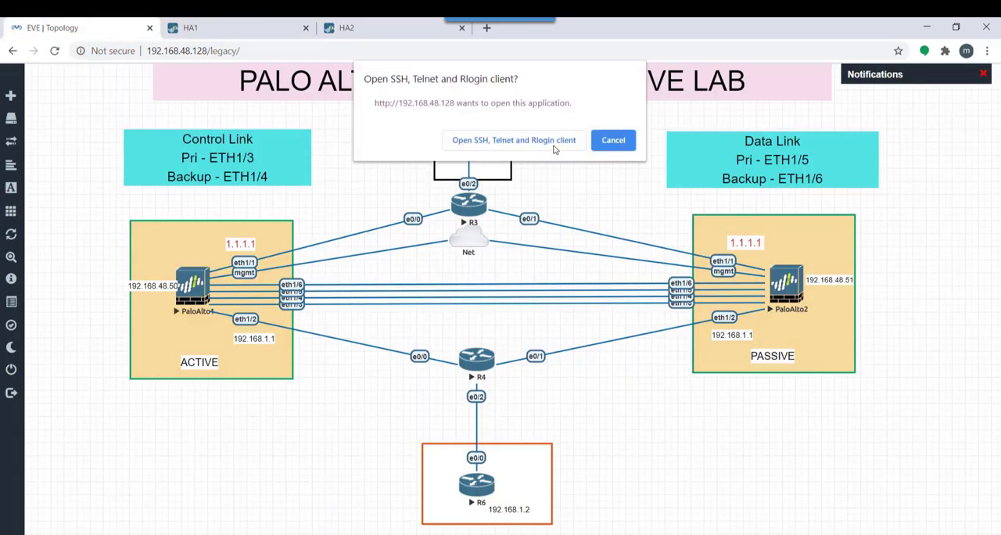
{"action": "left_click", "coordinate": [554, 147]}
{"action": "key", "text": "Return"}
{"action": "key", "text": "Return"}
{"action": "key", "text": "Return"}
{"action": "key", "text": "Return"}
{"action": "key", "text": "Return"}
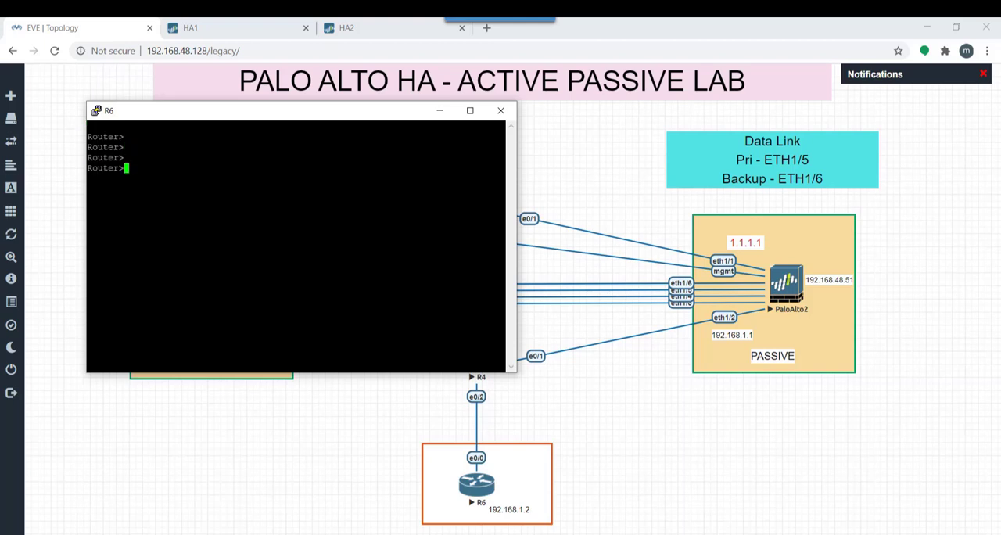
{"action": "type", "text": "en"}
{"action": "key", "text": "Return"}
{"action": "key", "text": "Return"}
{"action": "key", "text": "Return"}
{"action": "key", "text": "Return"}
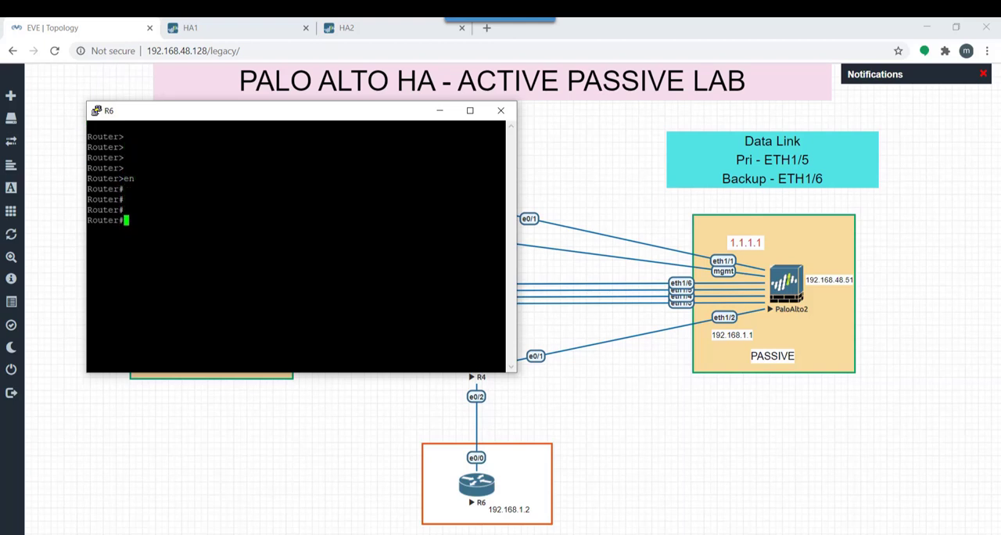
Enter global configuration mode on R6 and set its hostname to TESTPC
{"action": "type", "text": "conf t"}
{"action": "key", "text": "Return"}
{"action": "type", "text": "ho"}
{"action": "key", "text": "Tab"}
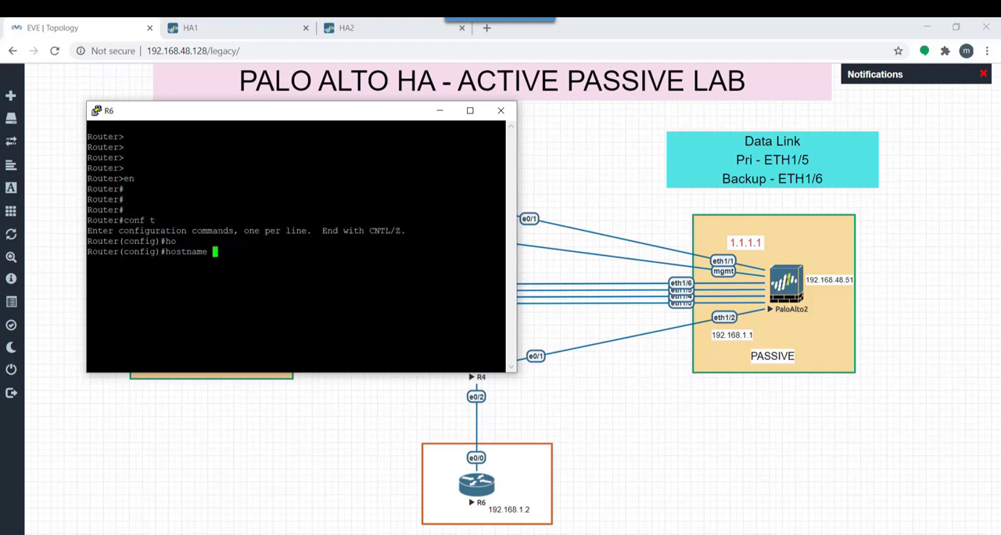
{"action": "type", "text": "TESTPC"}
{"action": "key", "text": "Return"}
{"action": "key", "text": "Return"}
{"action": "key", "text": "Return"}
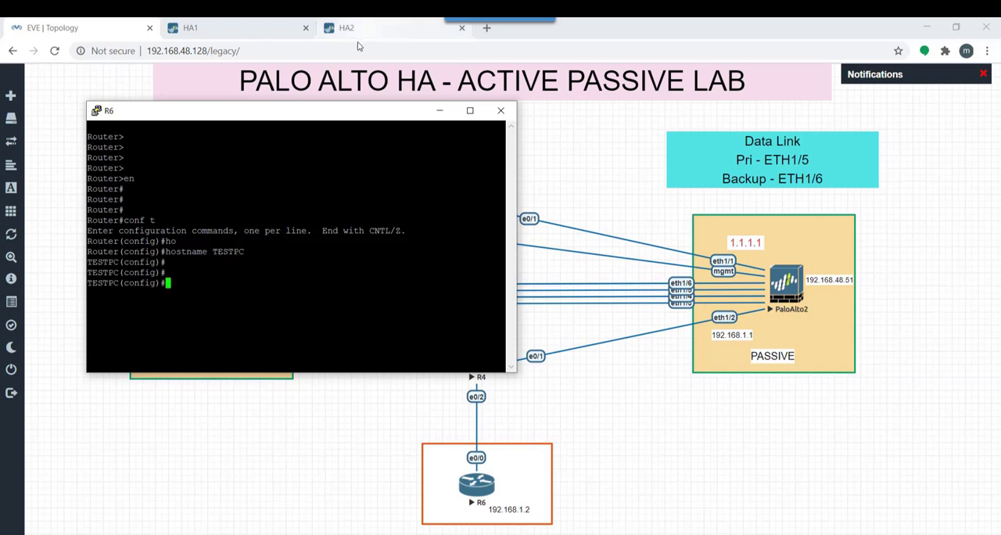
Move the R6 console window clear of the topology and leave configuration mode on TESTPC
{"action": "left_click_drag", "start_coordinate": [872, 231], "coordinate": [813, 296]}
{"action": "type", "text": "exit"}
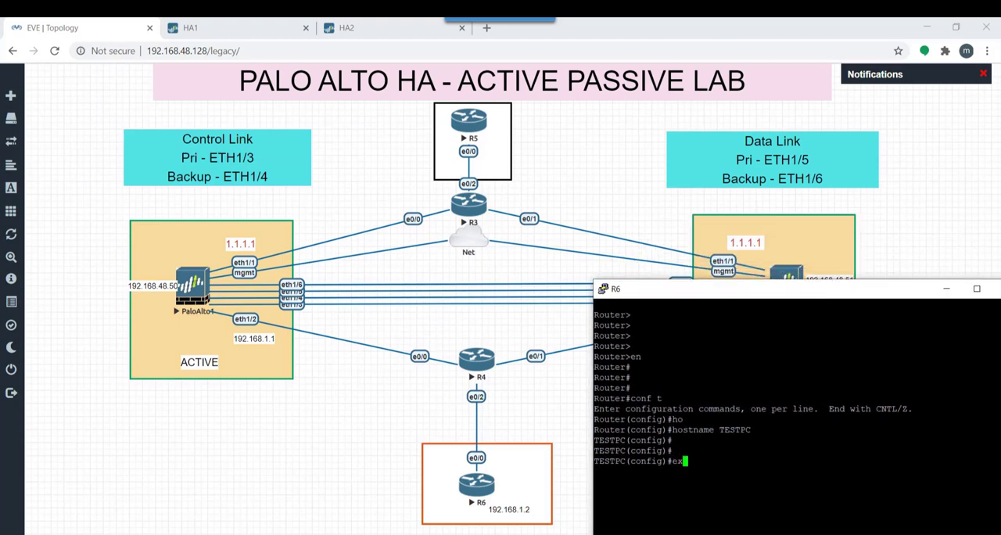
{"action": "key", "text": "Return"}
{"action": "key", "text": "Return"}
{"action": "key", "text": "Return"}
Ping 1.1.1.2 from TESTPC, and start a long ping to the same address with repeat 50000
{"action": "type", "text": "ping "}
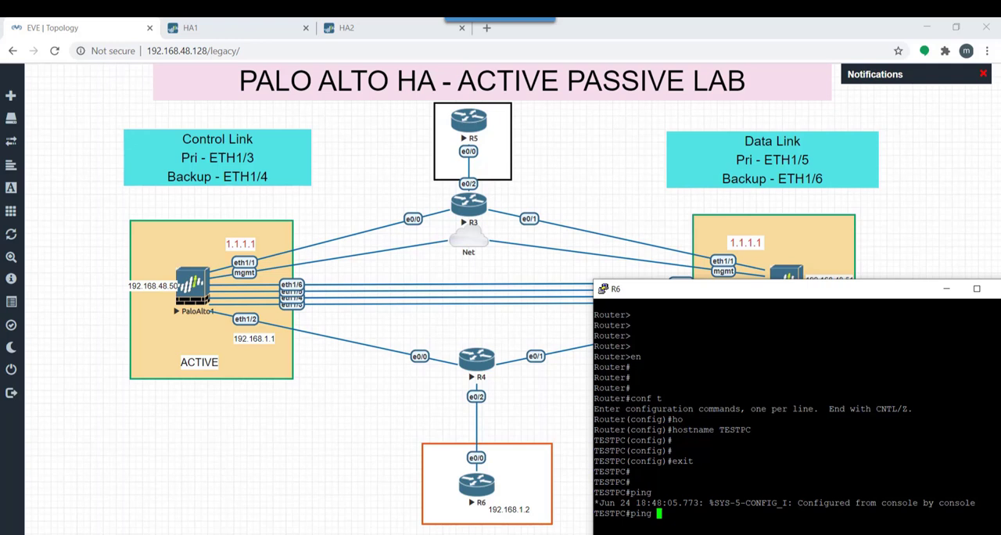
{"action": "type", "text": "1.1.1.2"}
{"action": "key", "text": "Return"}
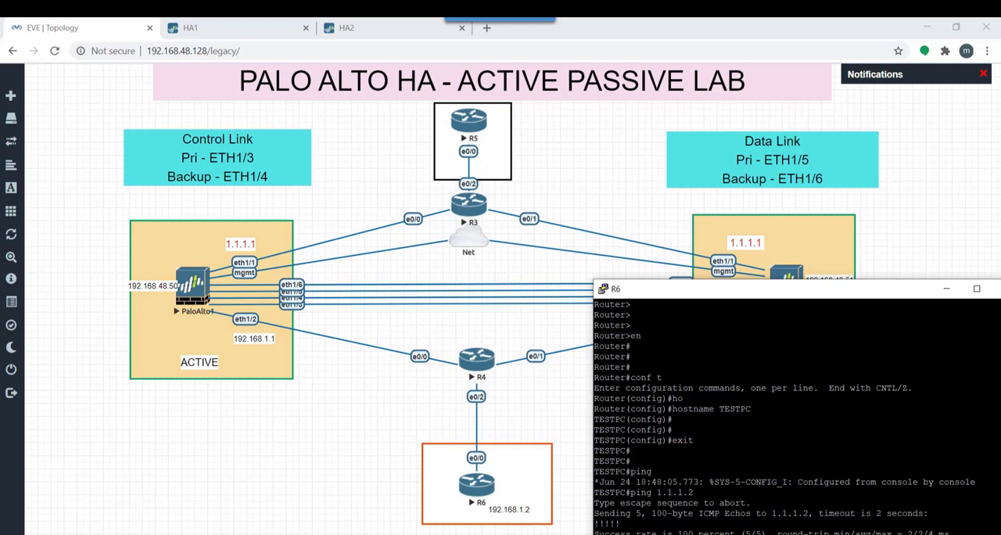
{"action": "key", "text": "Tab"}
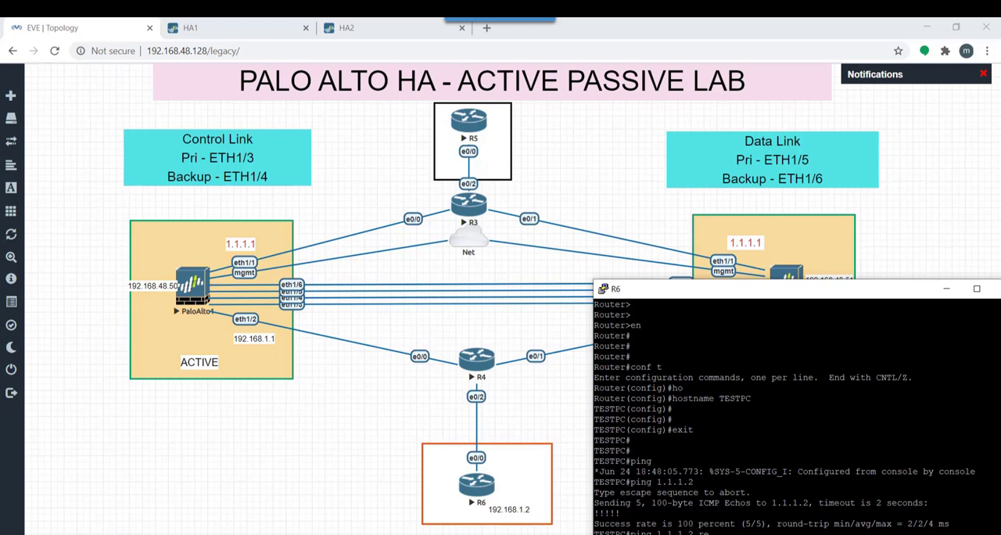
{"action": "key", "text": "Return"}
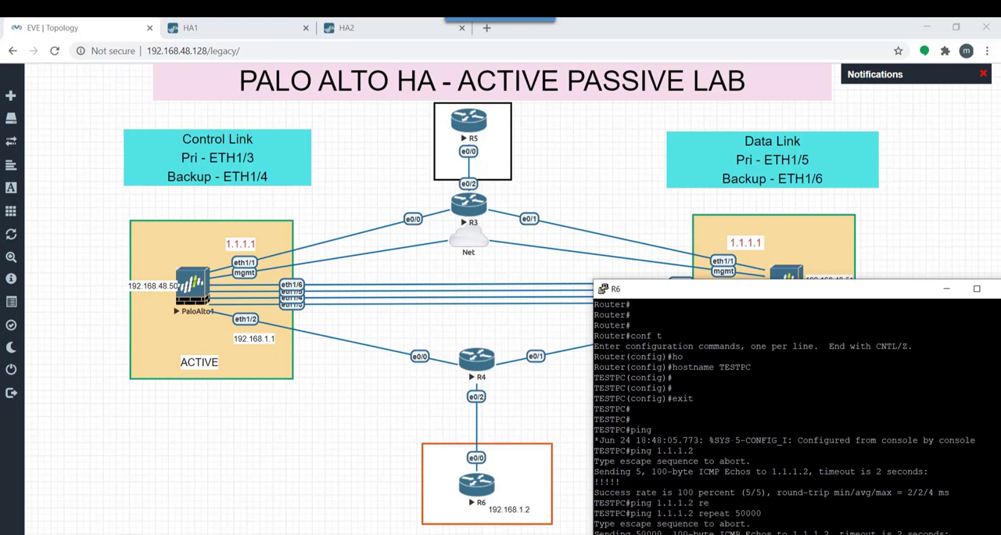
Refresh HA1's High Availability status and suspend the local device through its high availability operational commands
{"action": "left_click", "coordinate": [212, 28]}
{"action": "left_click", "coordinate": [308, 137]}
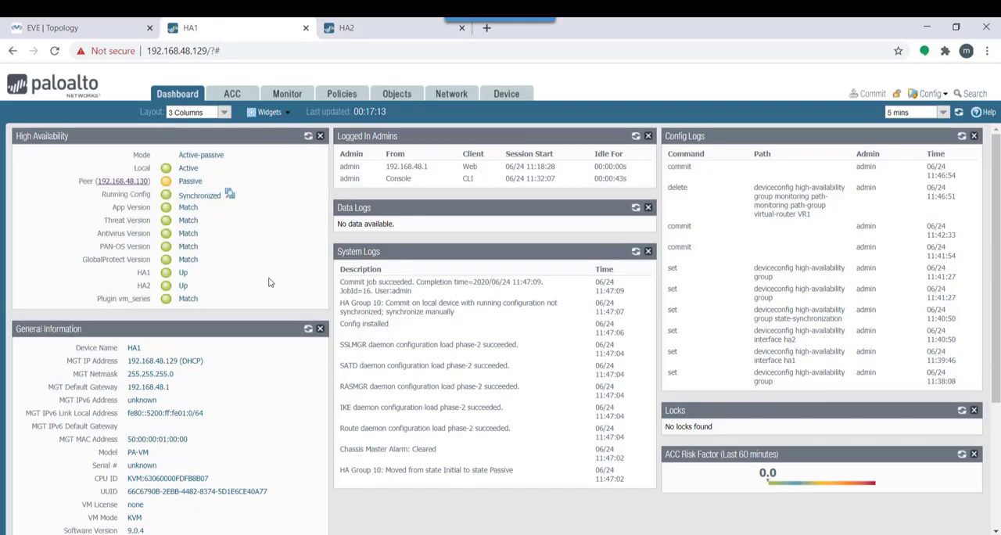
{"action": "left_click", "coordinate": [520, 98]}
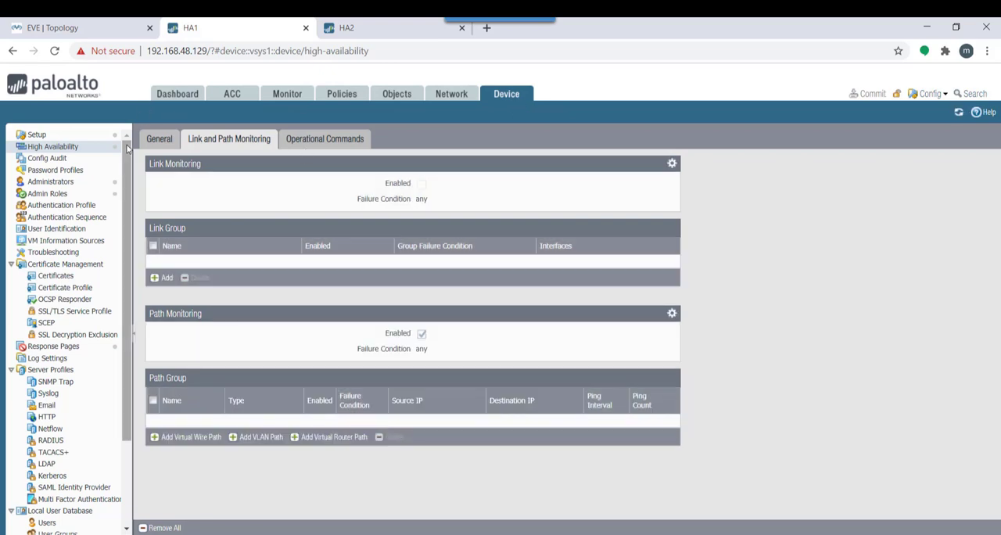
{"action": "left_click", "coordinate": [314, 143]}
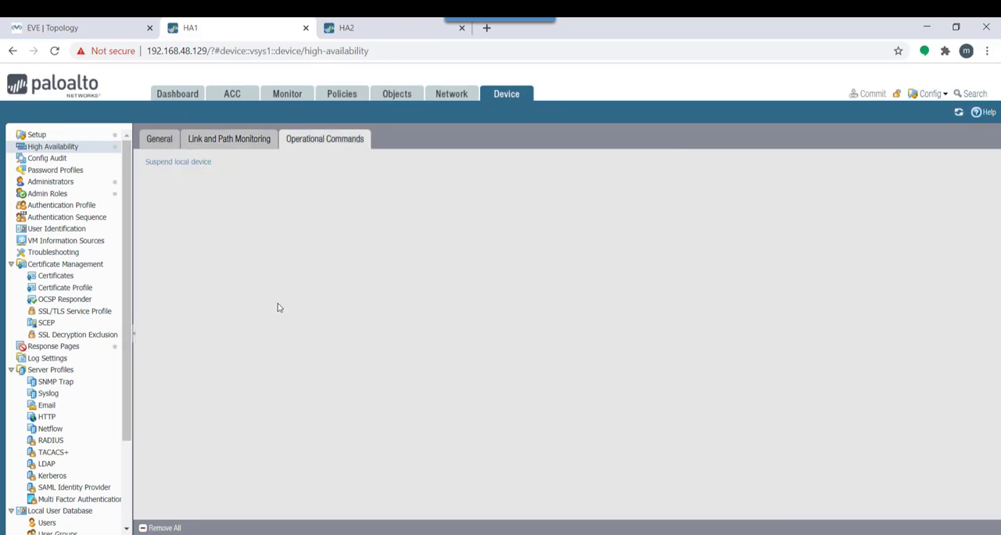
{"action": "left_click", "coordinate": [186, 164]}
{"action": "left_click", "coordinate": [478, 355]}
Bring up the PaloAlto1 and R6 consoles and arrange them side by side to watch the ping during failover
{"action": "mouse_move", "coordinate": [818, 534]}
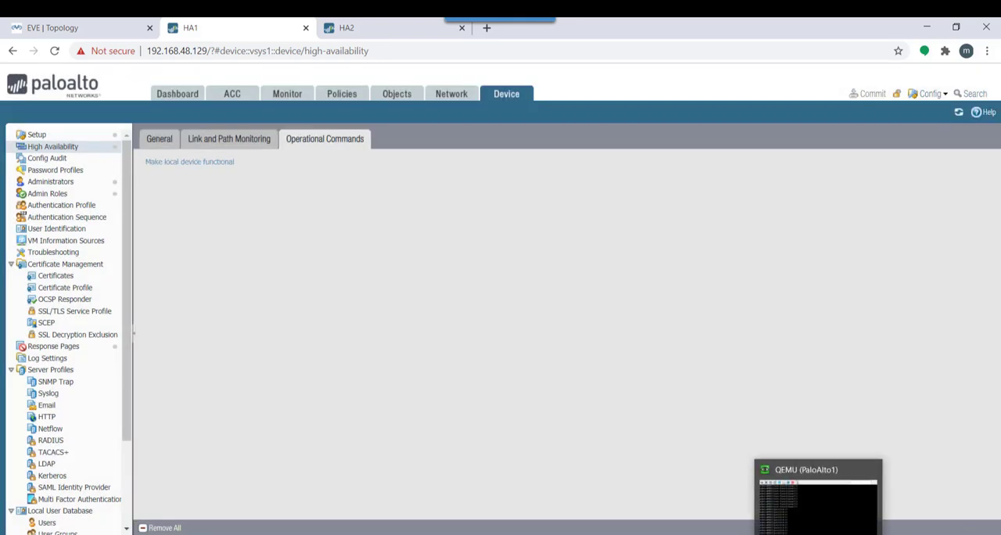
{"action": "left_click", "coordinate": [814, 504]}
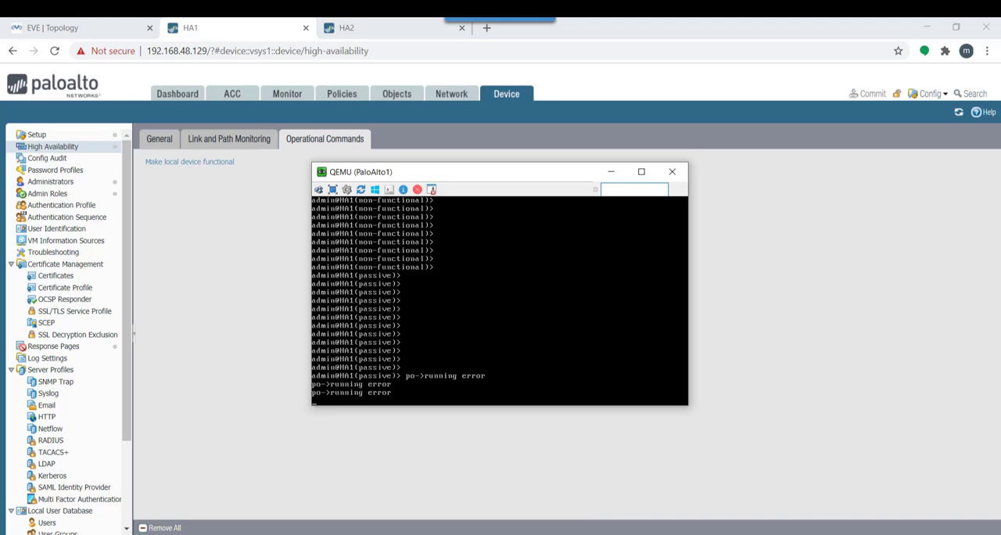
{"action": "mouse_move", "coordinate": [813, 534]}
{"action": "left_click", "coordinate": [809, 485]}
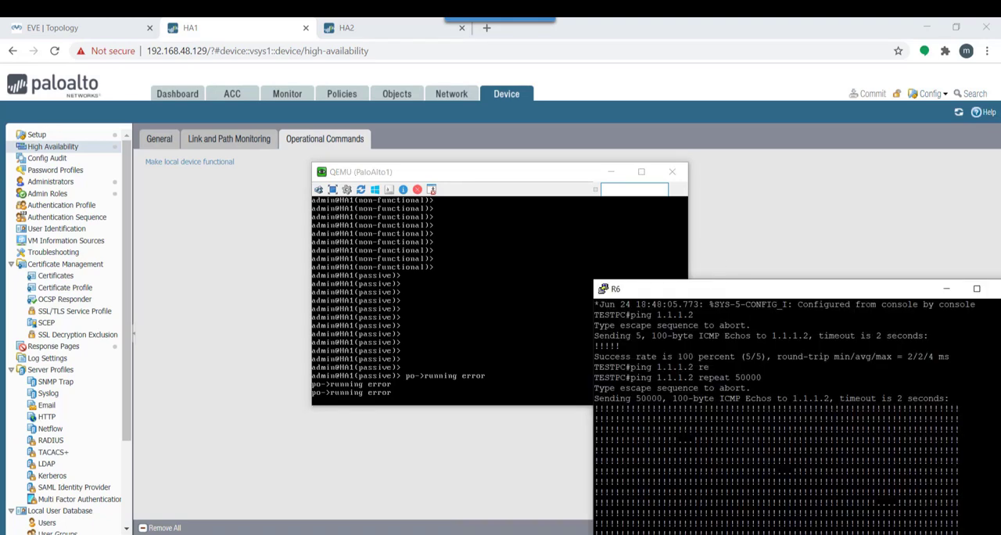
{"action": "left_click_drag", "start_coordinate": [782, 289], "coordinate": [763, 171]}
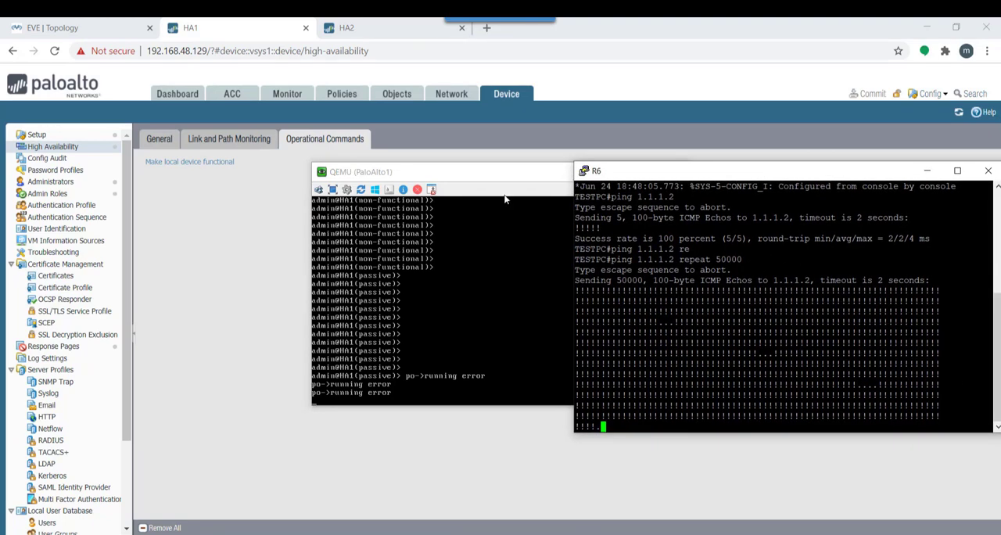
{"action": "left_click_drag", "start_coordinate": [492, 172], "coordinate": [286, 210]}
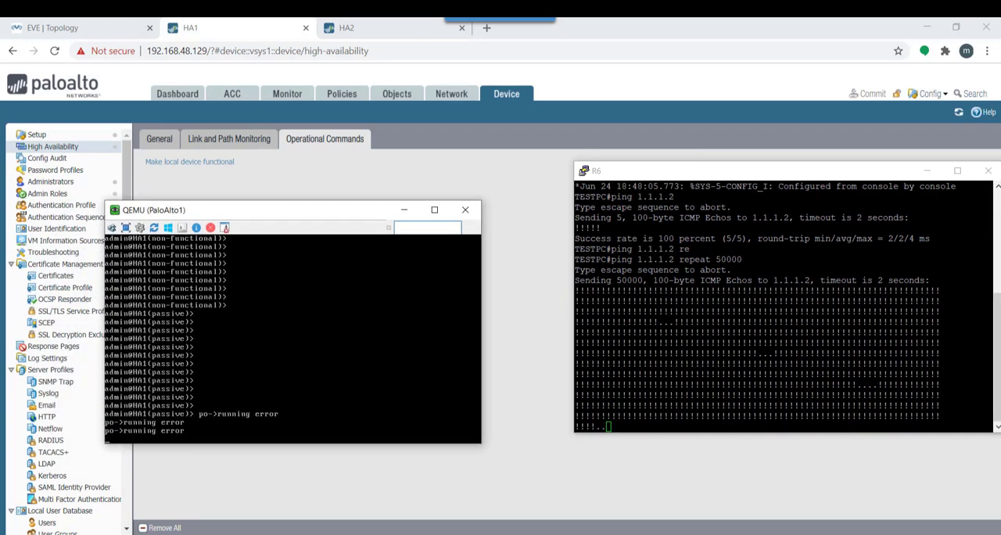
Refresh the prompt in the PaloAlto1 console to check HA1's state while the R6 ping keeps running
{"action": "key", "text": "Return"}
{"action": "key", "text": "Return"}
{"action": "key", "text": "Return"}
{"action": "key", "text": "Return"}
{"action": "key", "text": "Return"}
{"action": "key", "text": "Return"}
{"action": "key", "text": "Return"}
{"action": "key", "text": "Return"}
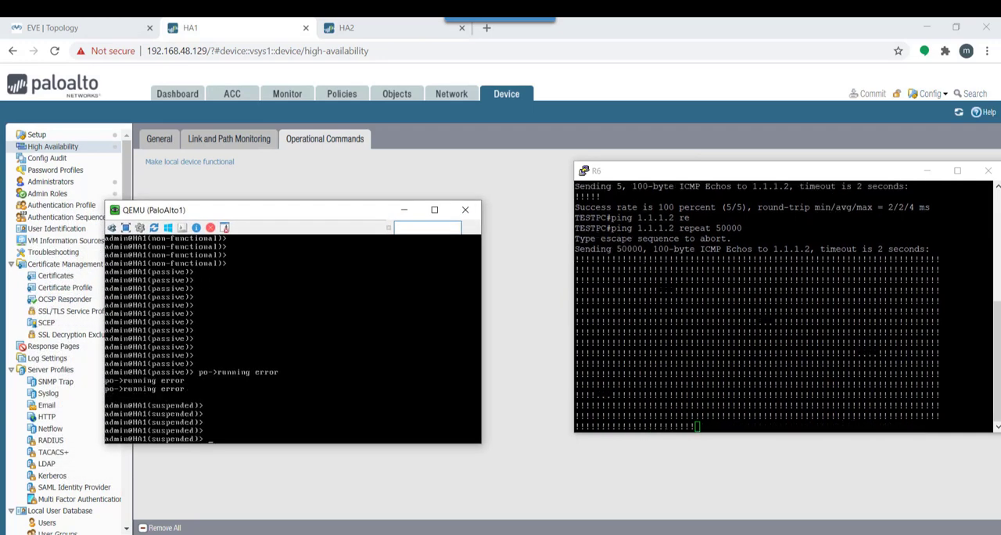
{"action": "key", "text": "Return"}
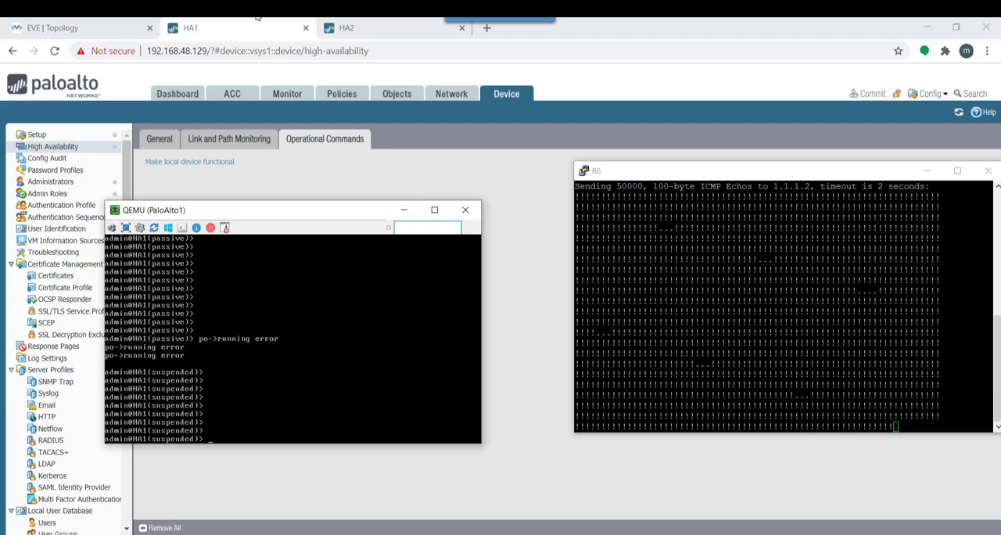
Check the local and peer High Availability states on the HA1 and HA2 dashboards
{"action": "left_click", "coordinate": [190, 98]}
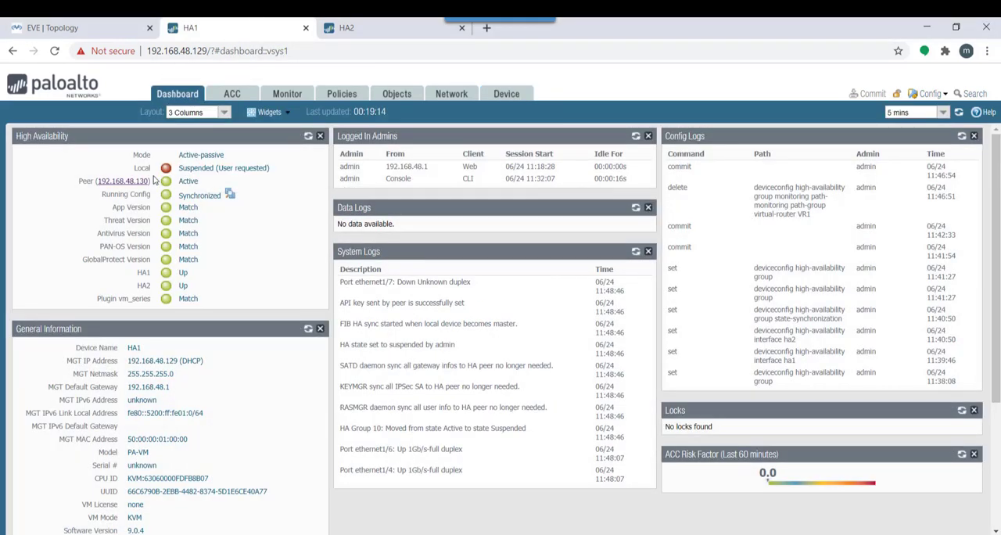
{"action": "double_click", "coordinate": [209, 168]}
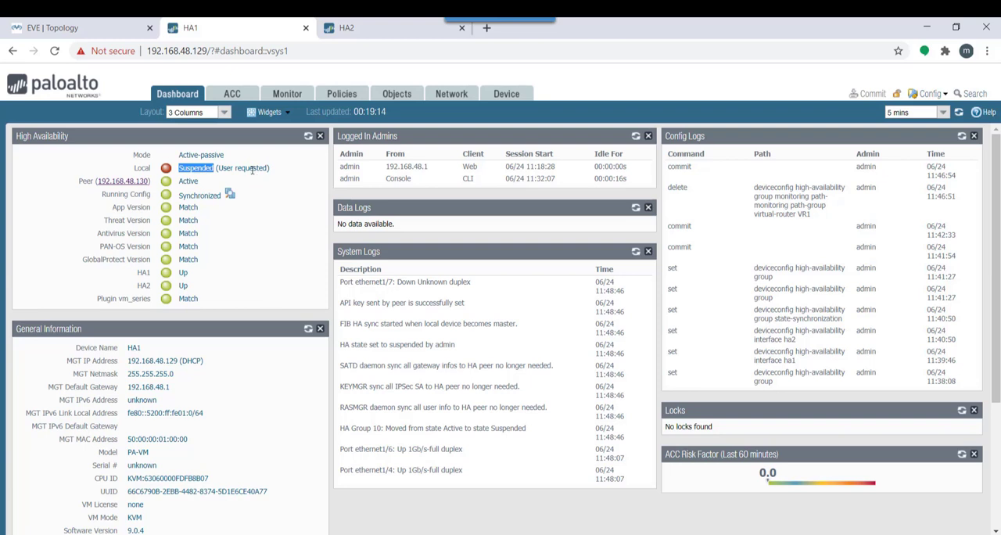
{"action": "double_click", "coordinate": [227, 168]}
{"action": "double_click", "coordinate": [251, 169]}
{"action": "left_click", "coordinate": [388, 28]}
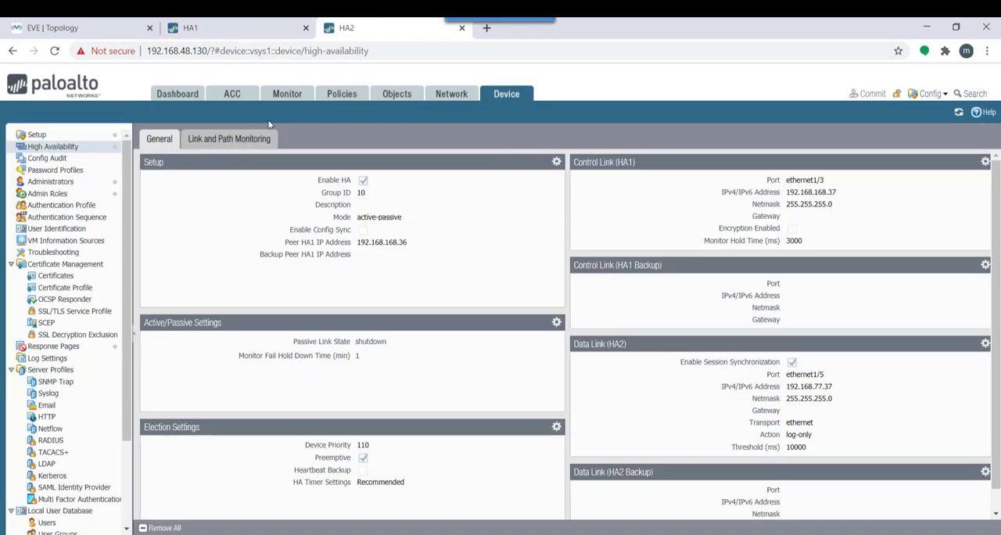
{"action": "left_click", "coordinate": [178, 95]}
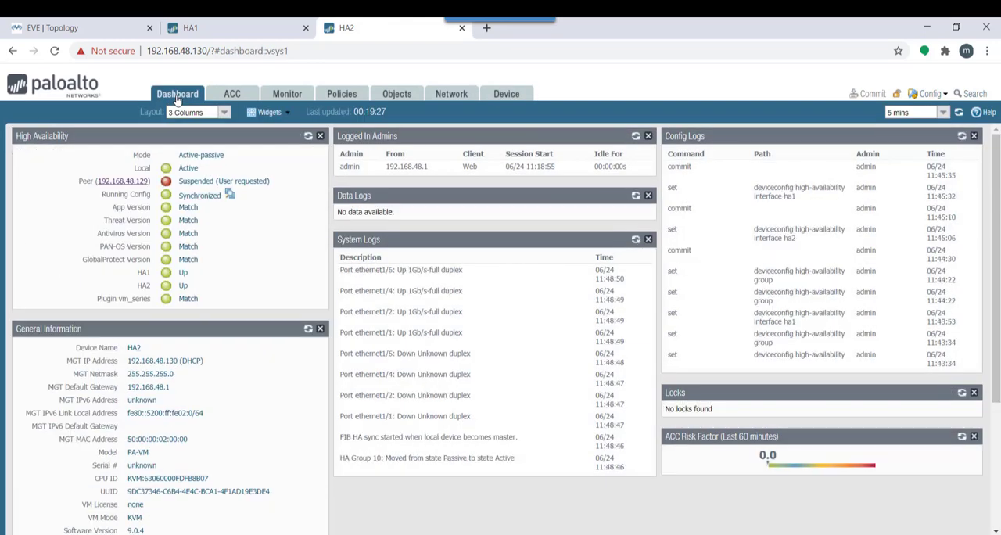
{"action": "double_click", "coordinate": [192, 169]}
Make HA1 functional again through its high availability operational commands and check its state on the dashboard
{"action": "left_click", "coordinate": [202, 28]}
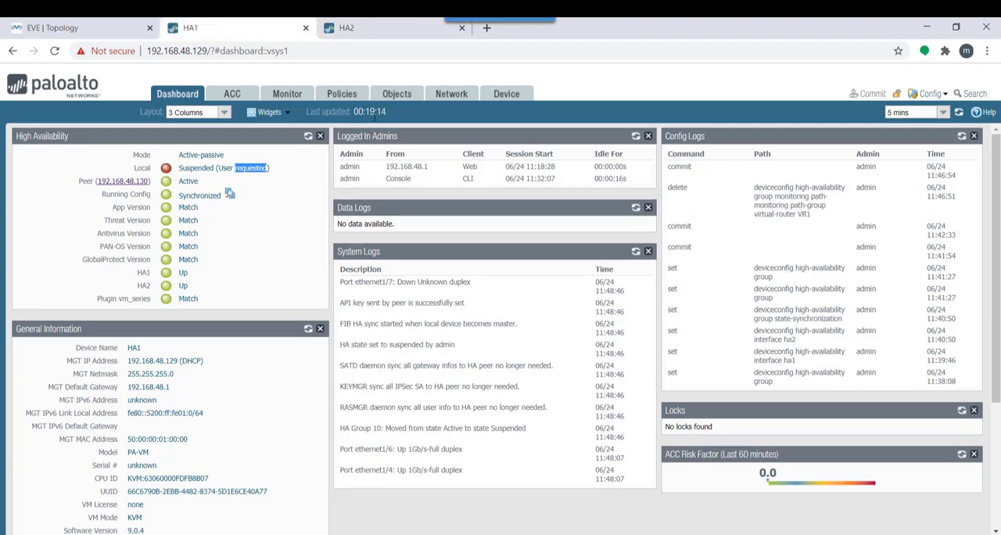
{"action": "left_click", "coordinate": [500, 98]}
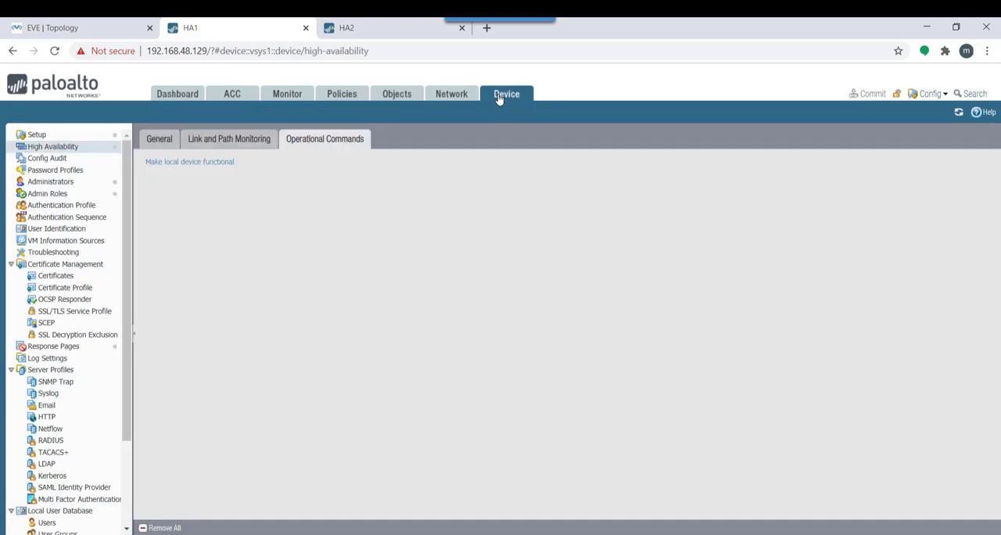
{"action": "left_click", "coordinate": [202, 167]}
{"action": "left_click", "coordinate": [177, 99]}
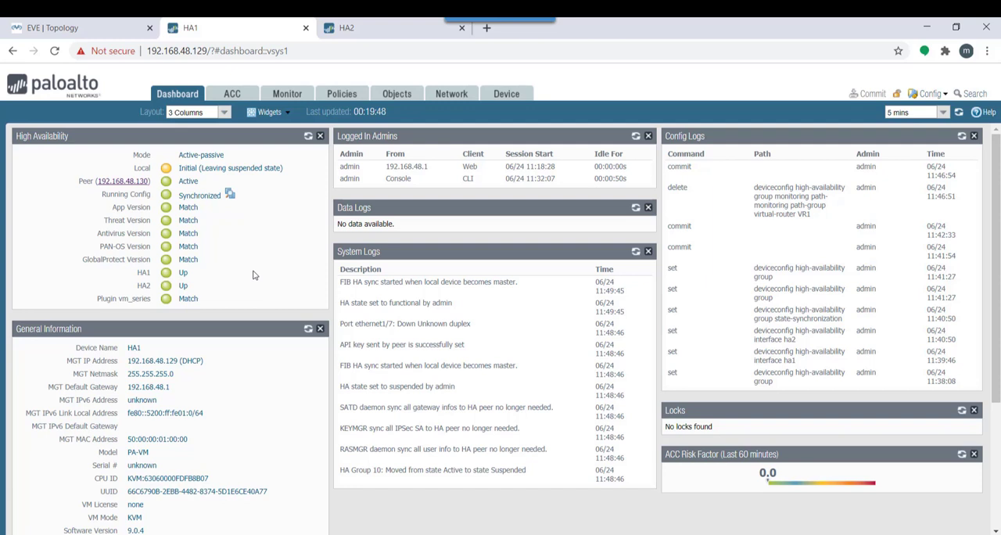
Refresh the High Availability status on HA1's dashboard and check the local state
{"action": "left_click", "coordinate": [307, 137]}
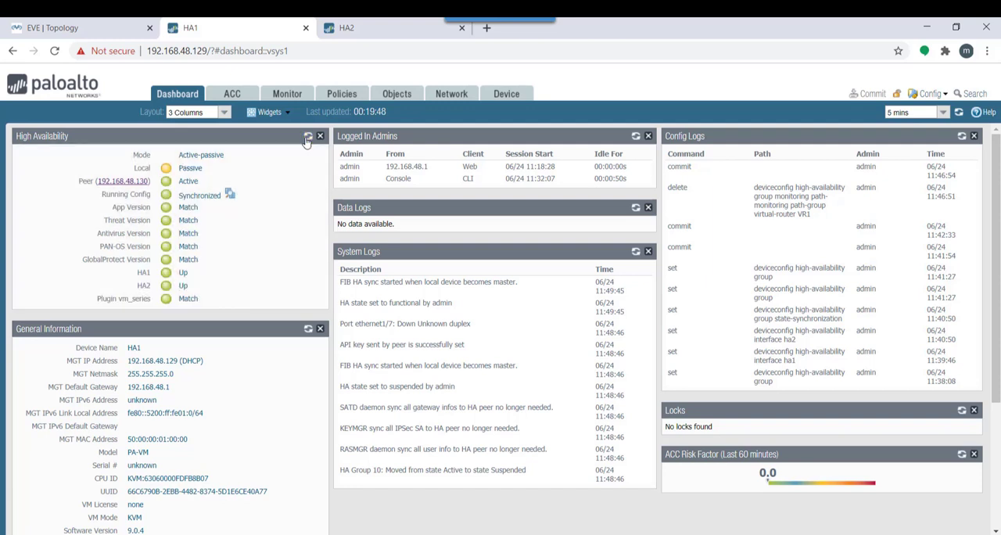
{"action": "double_click", "coordinate": [194, 169]}
Open HA1's high availability settings, then switch to the Word notes and read the verification list through item 3, Path Monitoring
{"action": "left_click", "coordinate": [506, 93]}
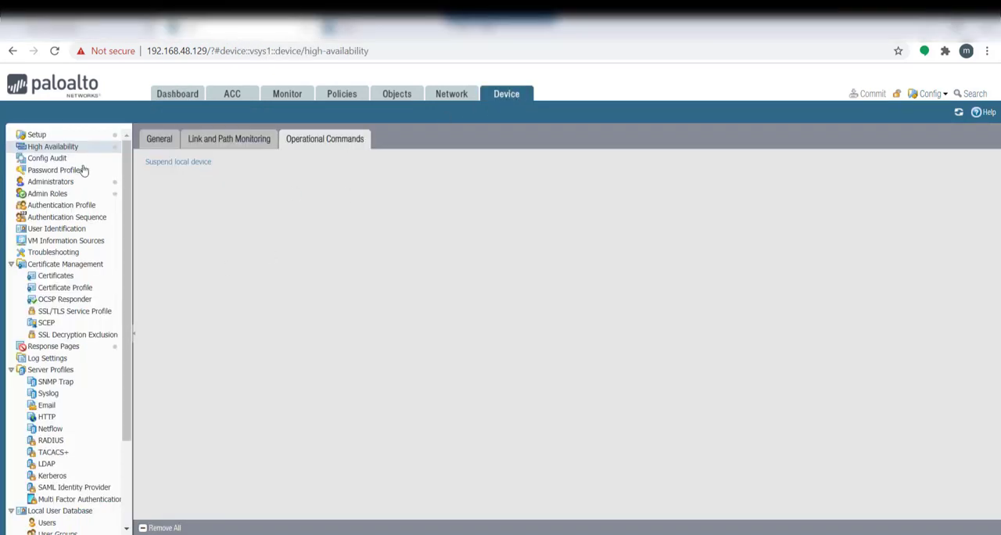
{"action": "left_click", "coordinate": [457, 96]}
{"action": "left_click", "coordinate": [502, 95]}
{"action": "left_click", "coordinate": [770, 534]}
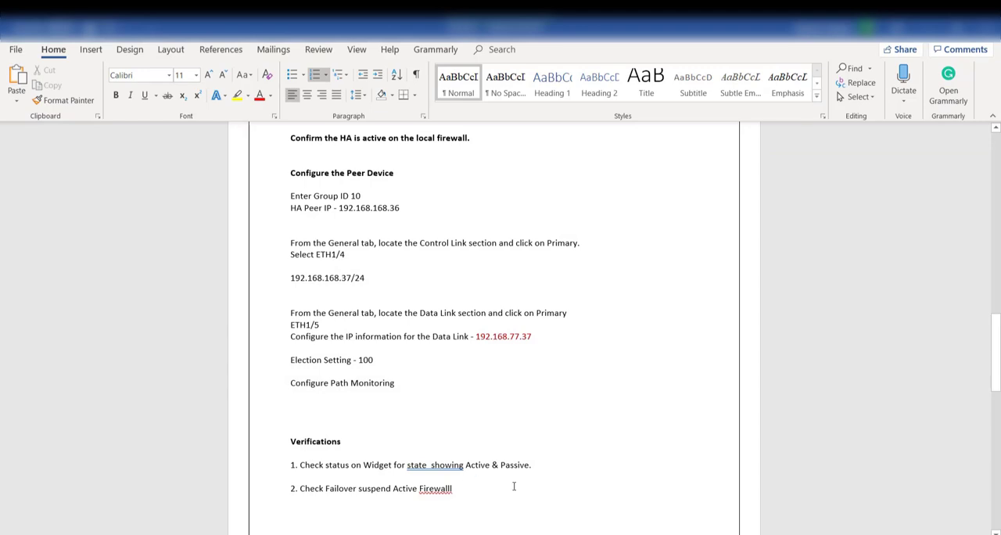
{"action": "left_click_drag", "start_coordinate": [998, 330], "coordinate": [992, 370]}
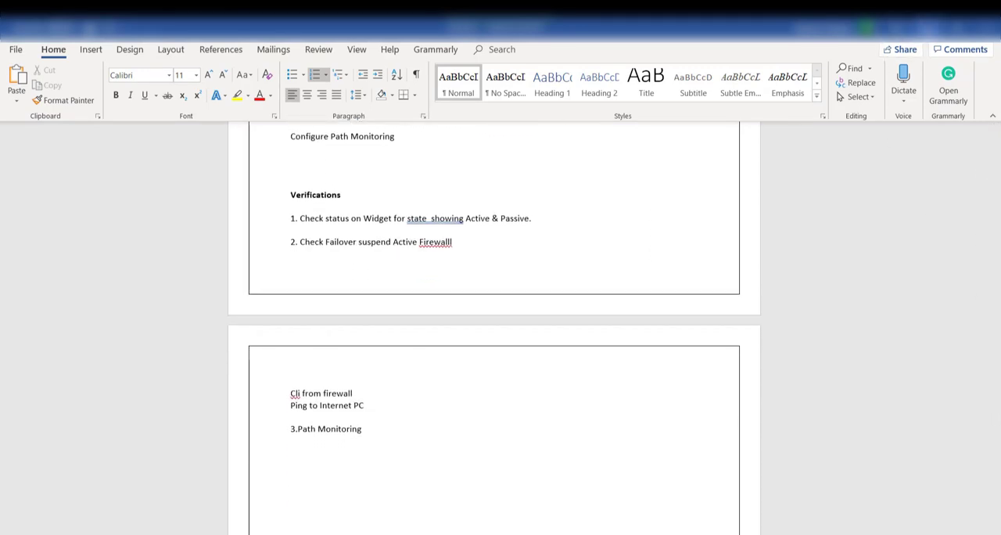
{"action": "left_click", "coordinate": [929, 29]}
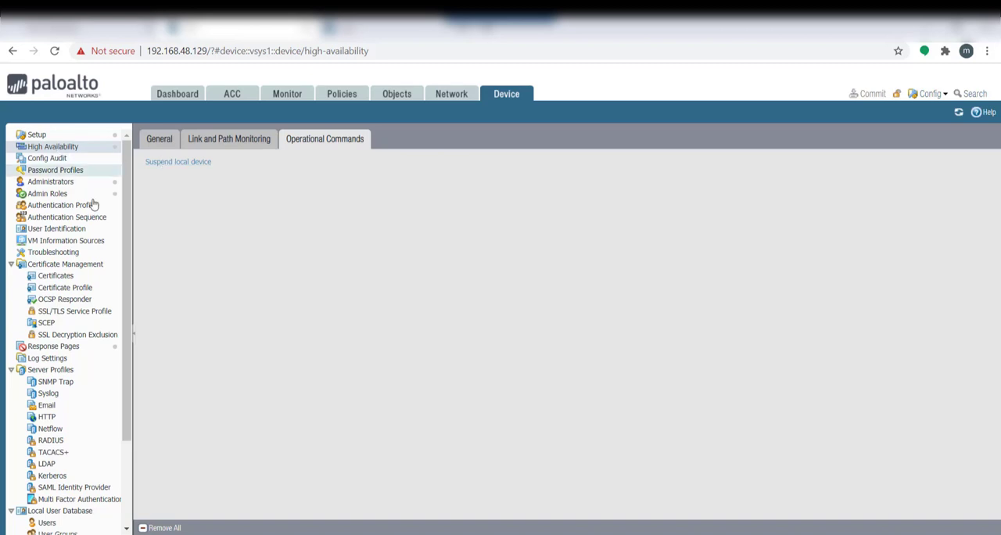
Examine HA1's link and path monitoring settings and compare them with the EVE lab topology
{"action": "left_click", "coordinate": [226, 141]}
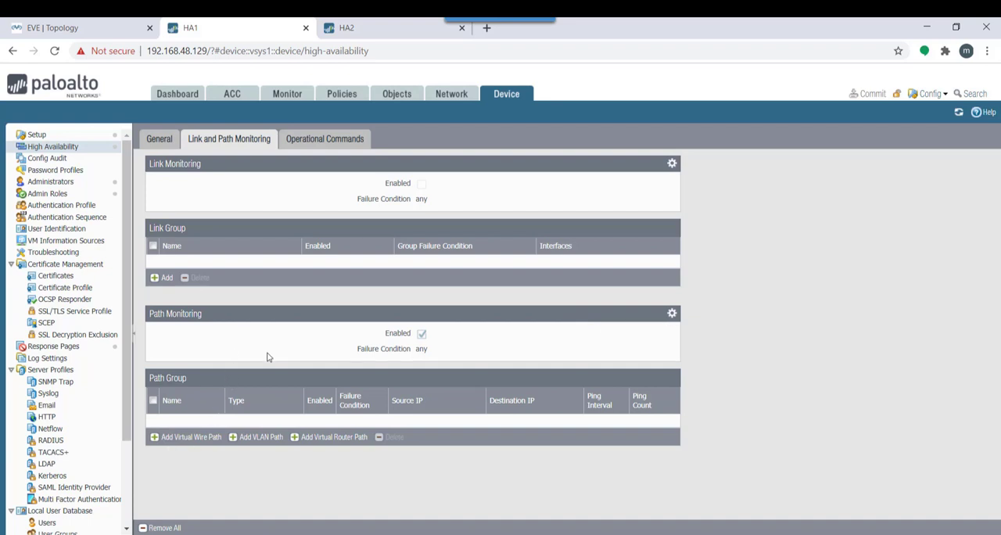
{"action": "left_click", "coordinate": [61, 31]}
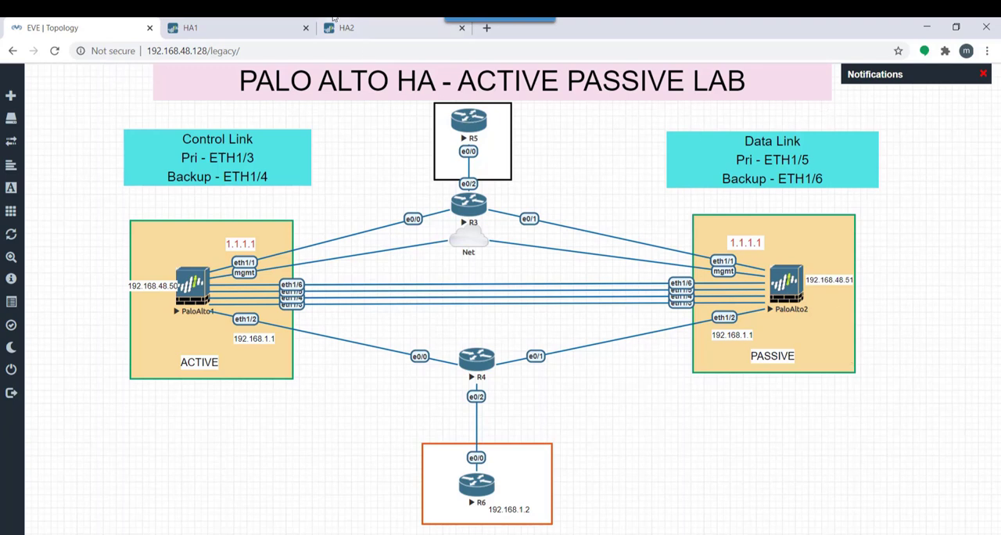
{"action": "left_click", "coordinate": [226, 21]}
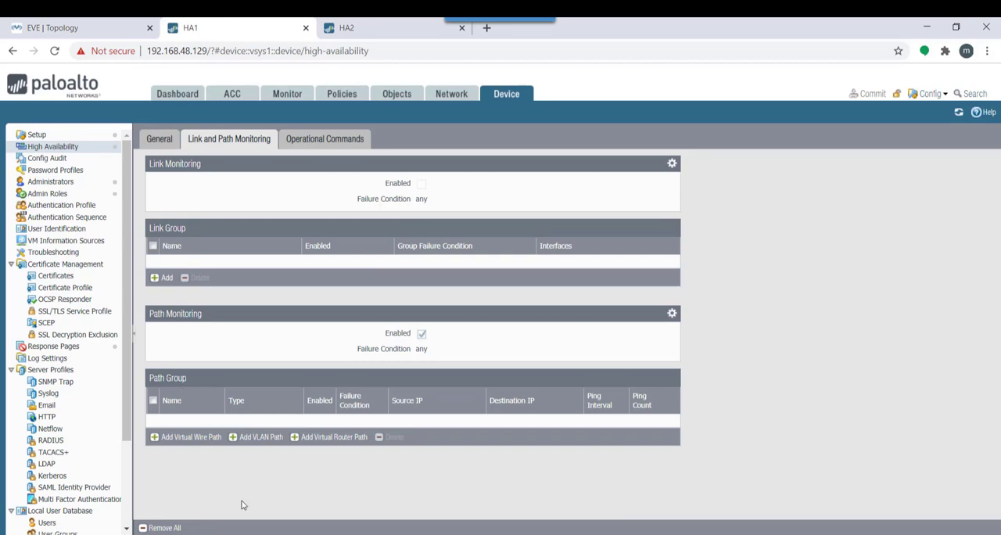
Add a virtual router path group for VR1 on HA1 with destination IP 1.1.1.2
{"action": "left_click", "coordinate": [321, 439]}
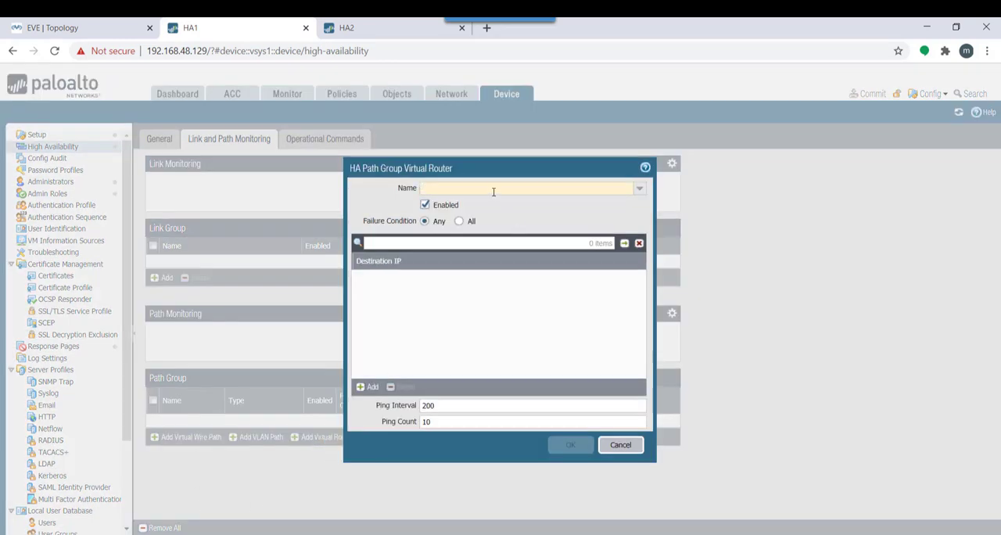
{"action": "left_click", "coordinate": [491, 188]}
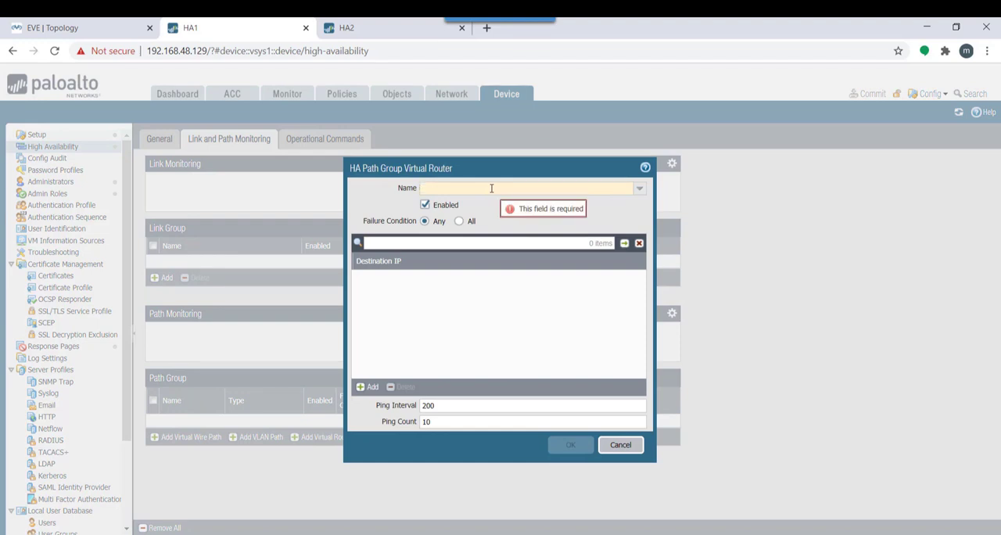
{"action": "left_click", "coordinate": [639, 189]}
{"action": "left_click", "coordinate": [468, 205]}
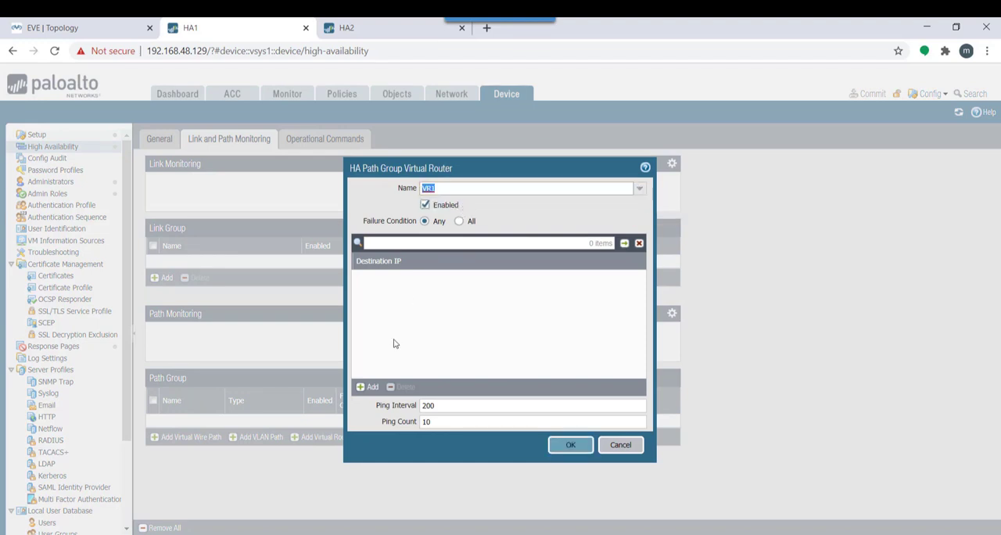
{"action": "left_click", "coordinate": [372, 388]}
{"action": "type", "text": "1"}
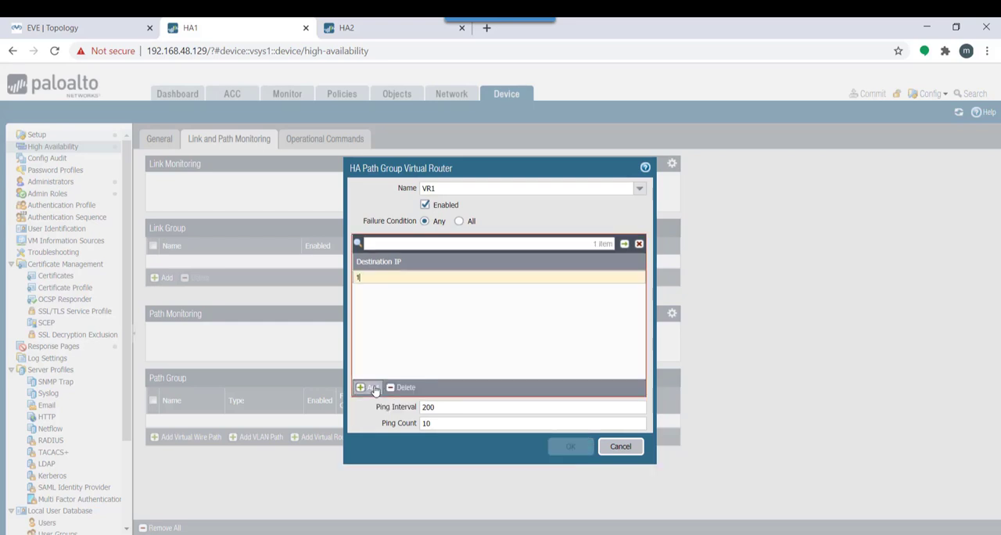
{"action": "type", "text": ".1.1.2"}
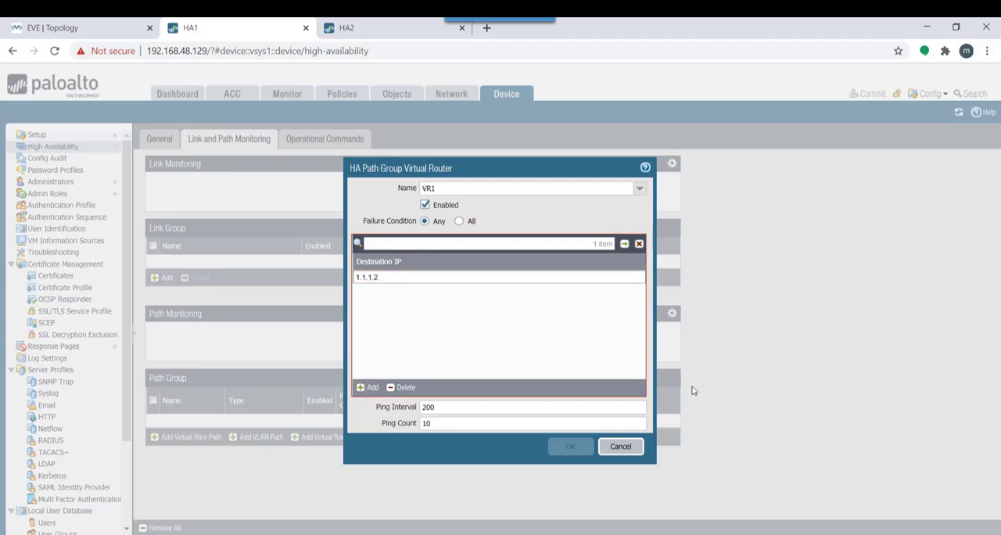
{"action": "left_click", "coordinate": [474, 456]}
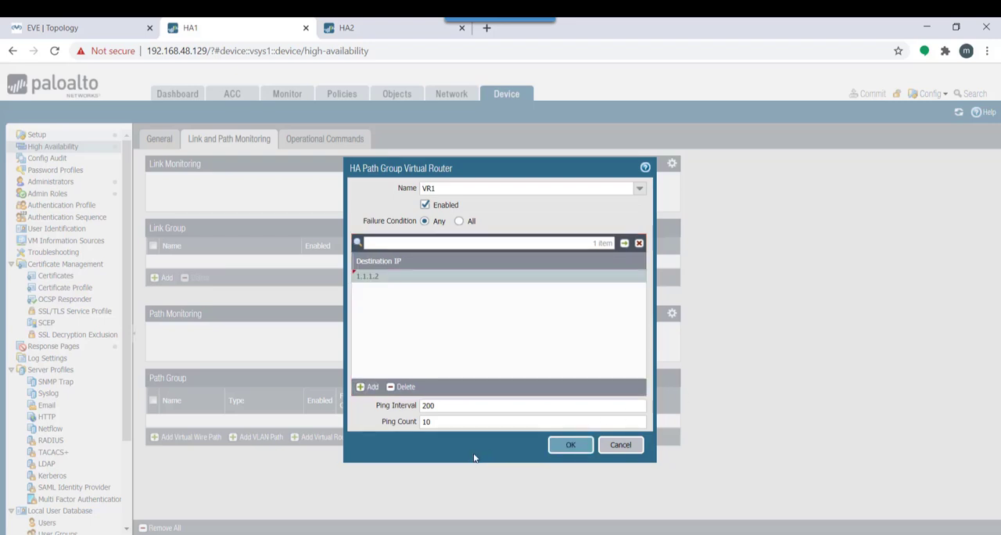
{"action": "left_click", "coordinate": [572, 446]}
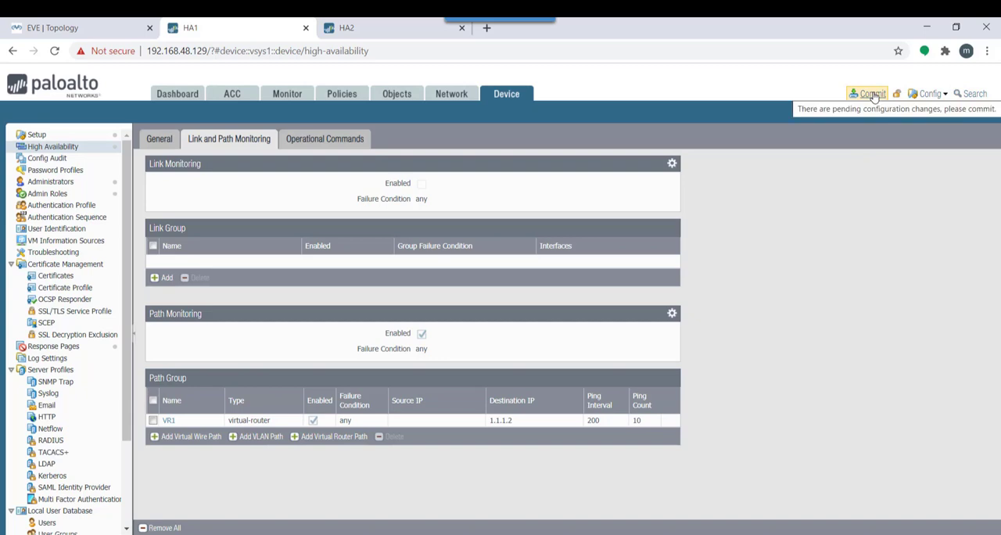
Check HA1's local state on the dashboard and commit all pending changes
{"action": "left_click", "coordinate": [176, 94]}
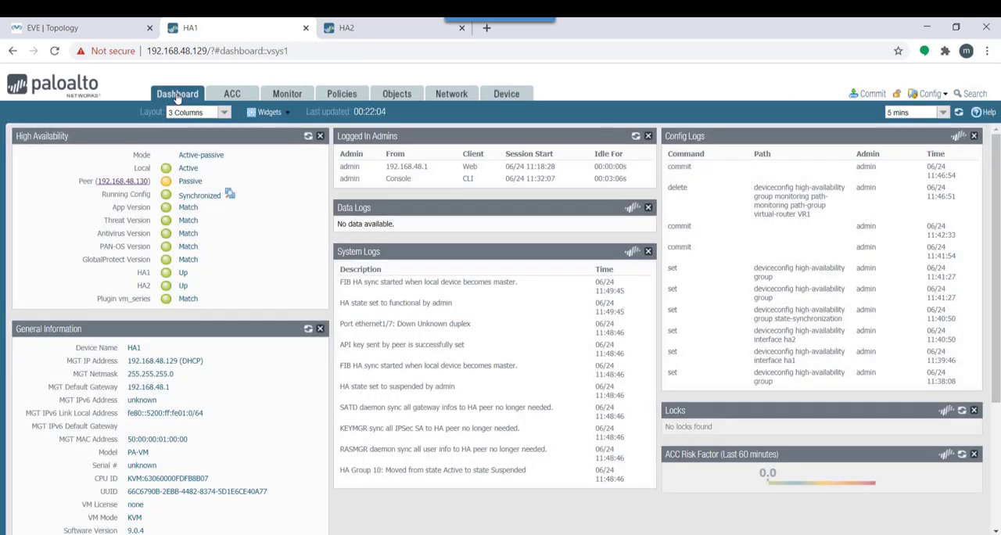
{"action": "double_click", "coordinate": [190, 169]}
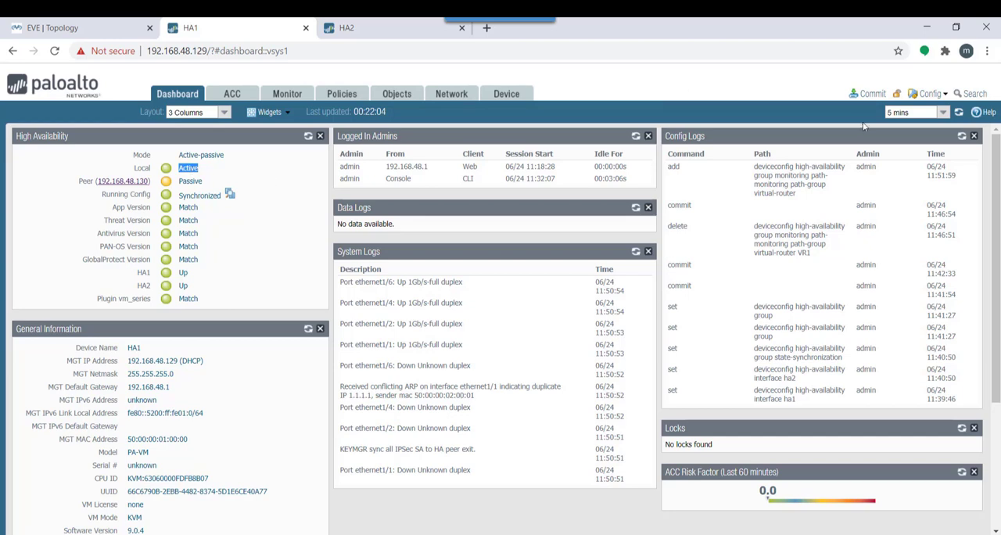
{"action": "left_click", "coordinate": [871, 93]}
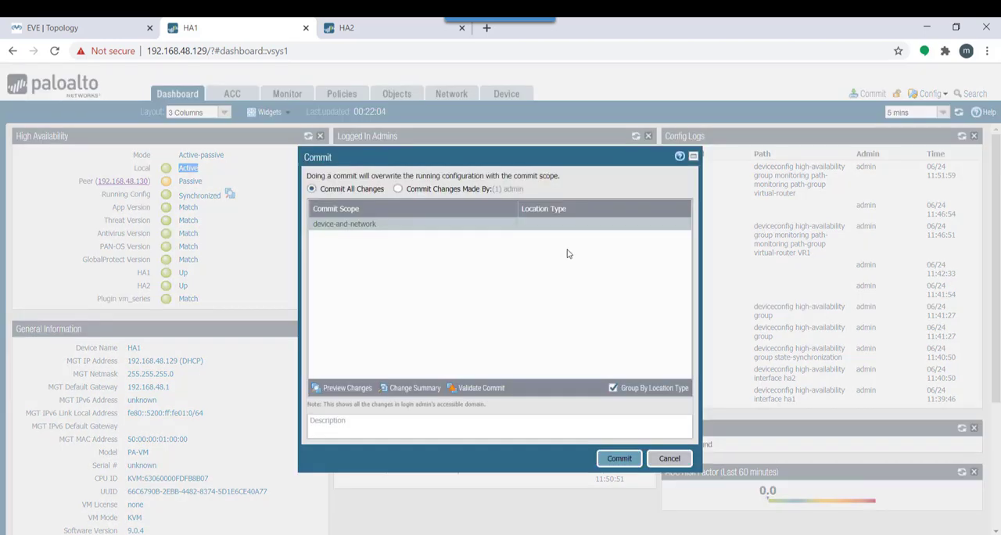
{"action": "left_click", "coordinate": [617, 462]}
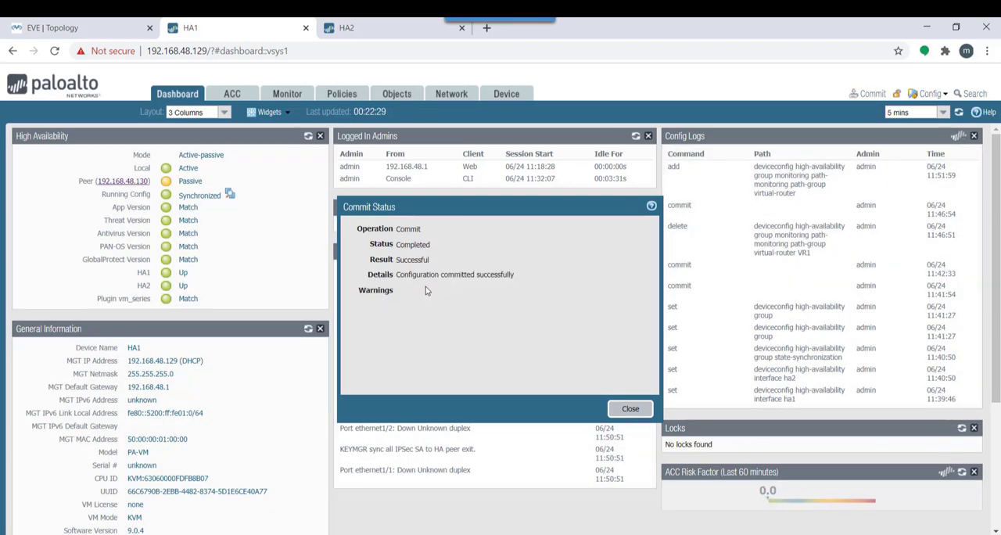
{"action": "left_click", "coordinate": [631, 410]}
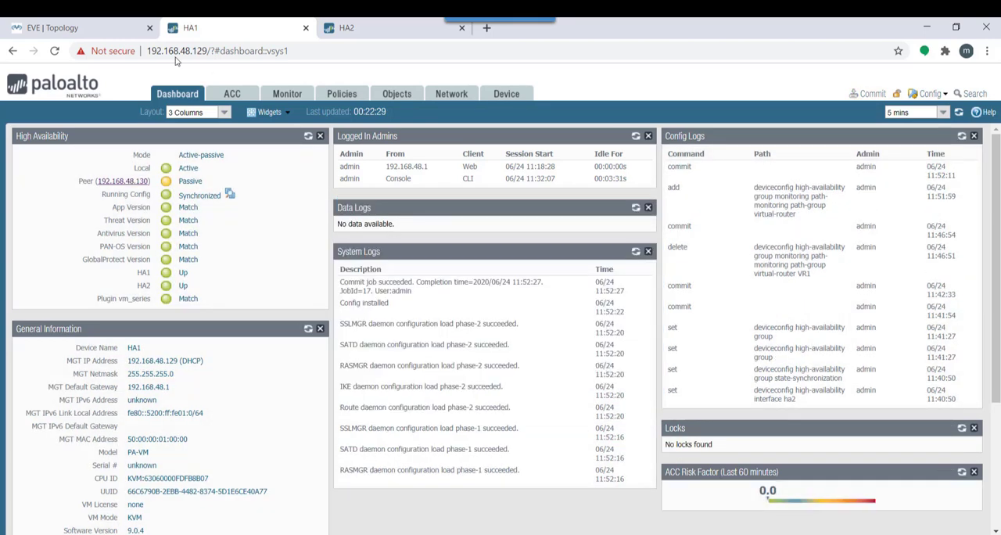
Open the R3 console from the EVE topology, place it clear of R3, and enter privileged mode with en
{"action": "left_click", "coordinate": [74, 26]}
{"action": "left_click", "coordinate": [475, 207]}
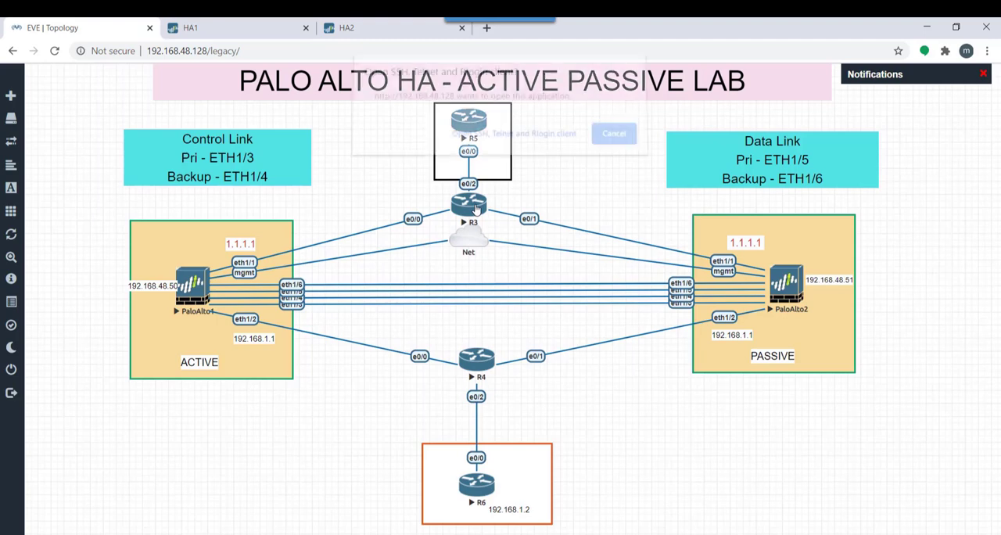
{"action": "left_click", "coordinate": [546, 138]}
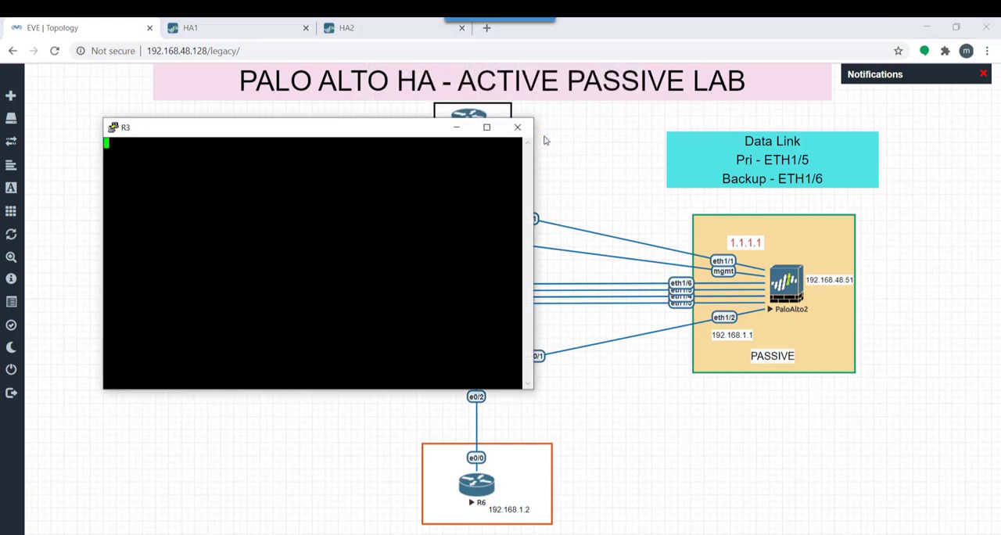
{"action": "left_click_drag", "start_coordinate": [342, 135], "coordinate": [653, 231]}
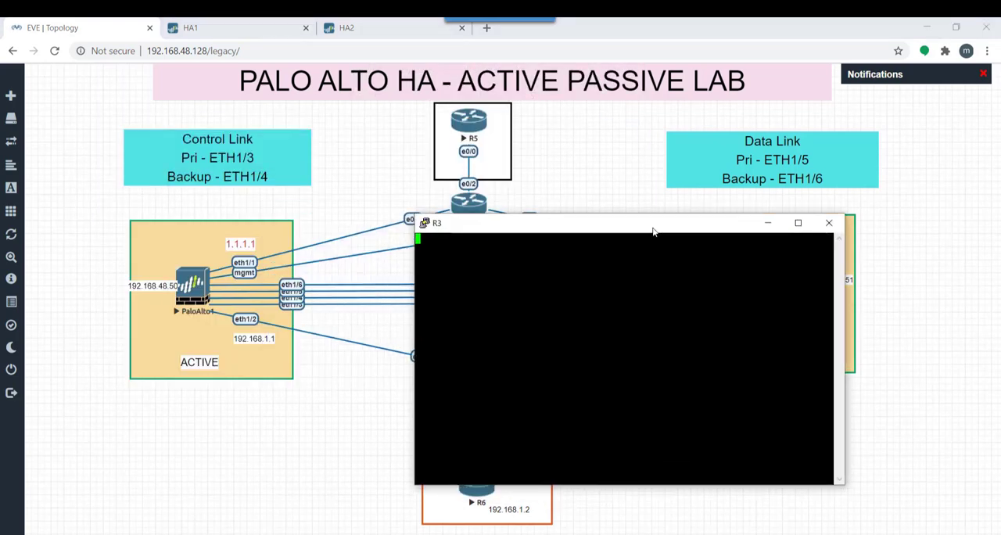
{"action": "key", "text": "Return"}
{"action": "key", "text": "Return"}
{"action": "key", "text": "Return"}
{"action": "key", "text": "Return"}
{"action": "key", "text": "Return"}
{"action": "key", "text": "Return"}
{"action": "type", "text": "en"}
{"action": "key", "text": "Return"}
{"action": "key", "text": "Return"}
{"action": "key", "text": "Return"}
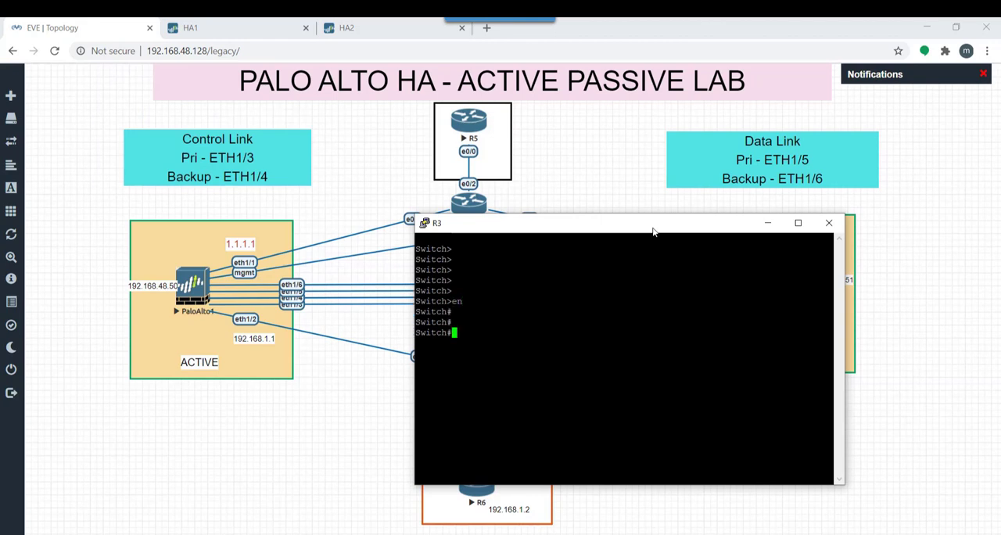
Shut down interface eth0/0 on R3 from configuration mode, keeping the console clear of the topology's R3 links
{"action": "type", "text": "conf t"}
{"action": "left_click_drag", "start_coordinate": [607, 226], "coordinate": [707, 242]}
{"action": "key", "text": "Return"}
{"action": "key", "text": "Return"}
{"action": "type", "text": "int"}
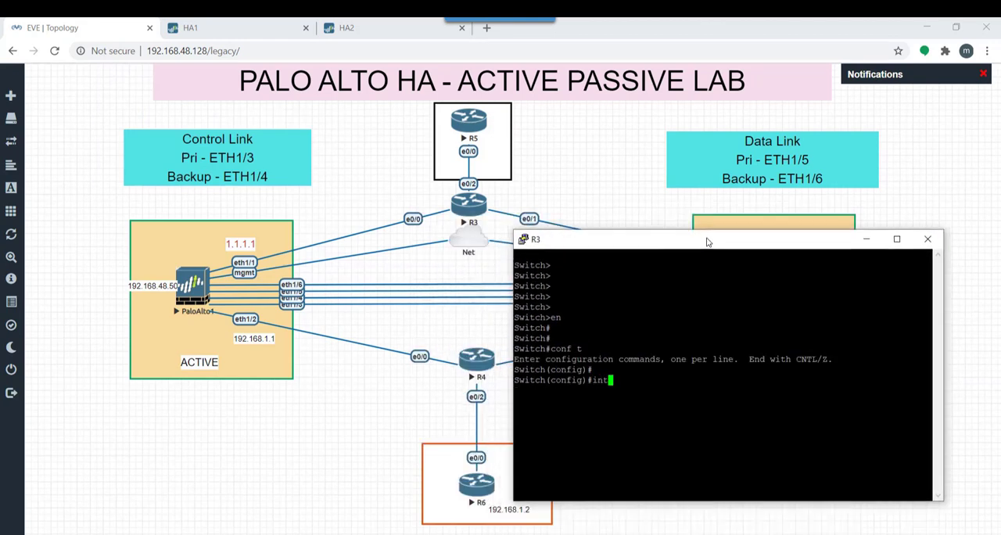
{"action": "type", "text": " eth0/0"}
{"action": "key", "text": "Return"}
{"action": "type", "text": "shut"}
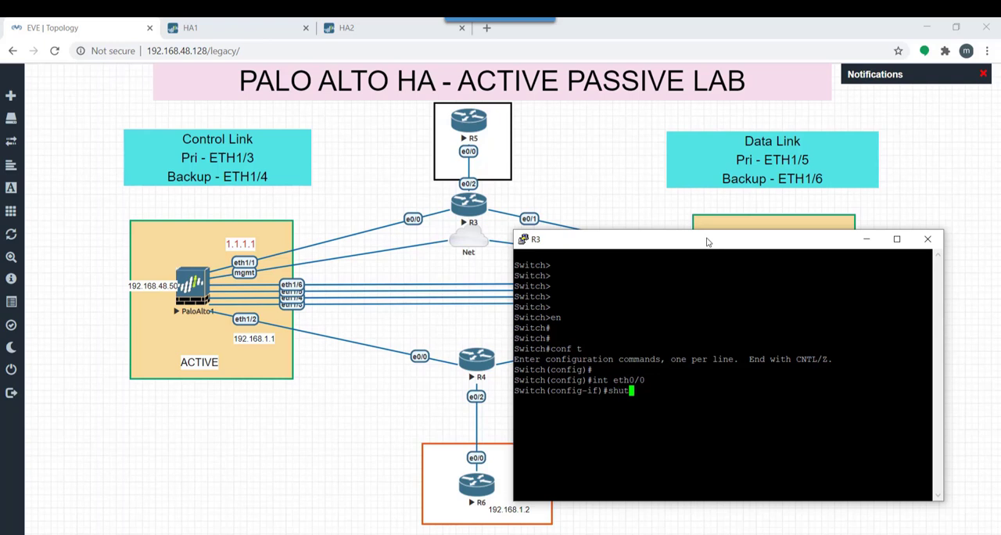
{"action": "key", "text": "Return"}
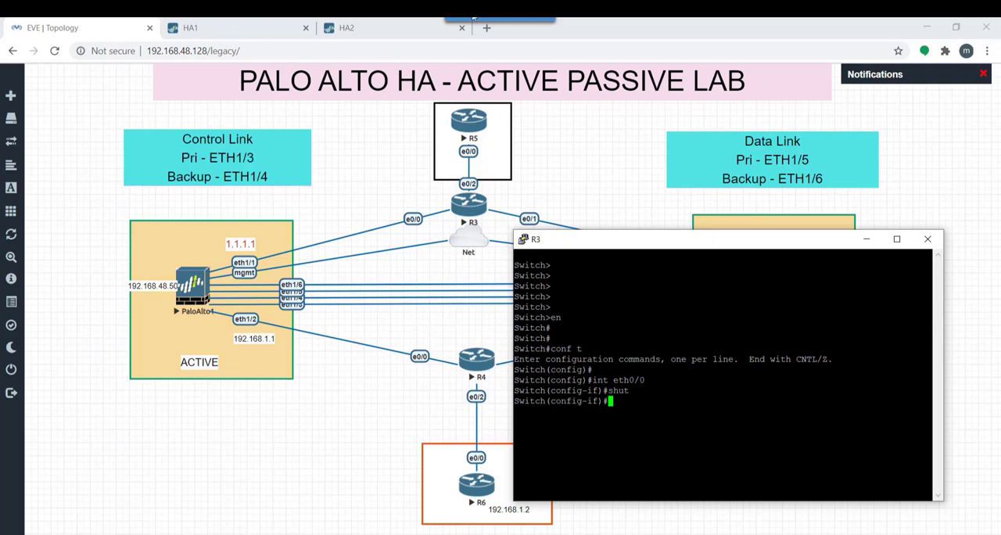
Refresh the High Availability status on HA1's dashboard repeatedly to watch for a path-monitoring failover
{"action": "left_click", "coordinate": [214, 25]}
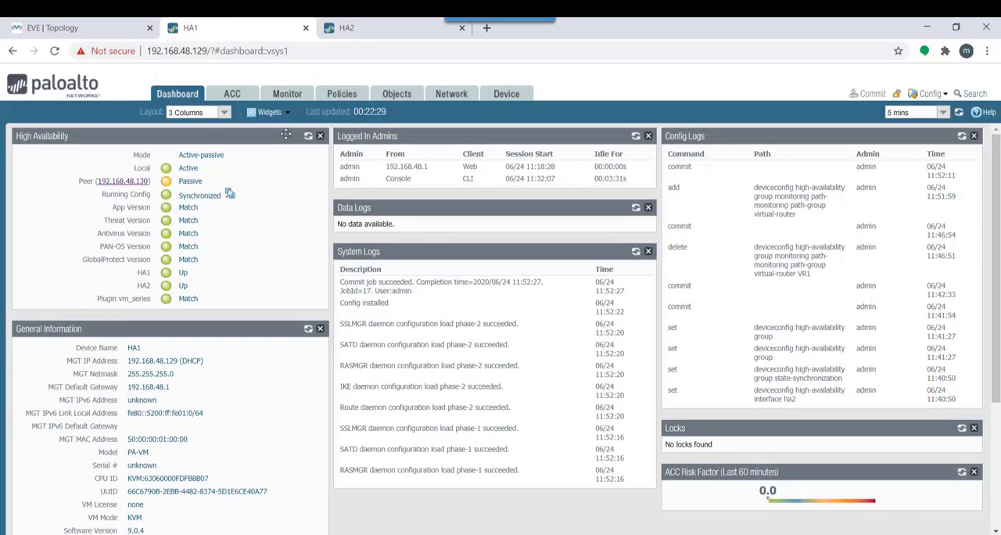
{"action": "left_click", "coordinate": [308, 136]}
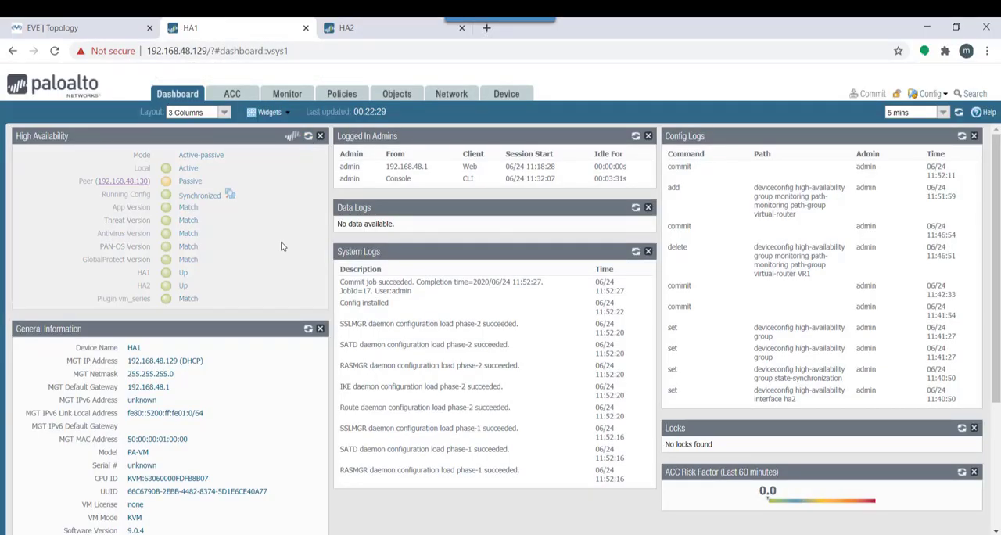
{"action": "left_click", "coordinate": [309, 136]}
{"action": "left_click", "coordinate": [309, 136]}
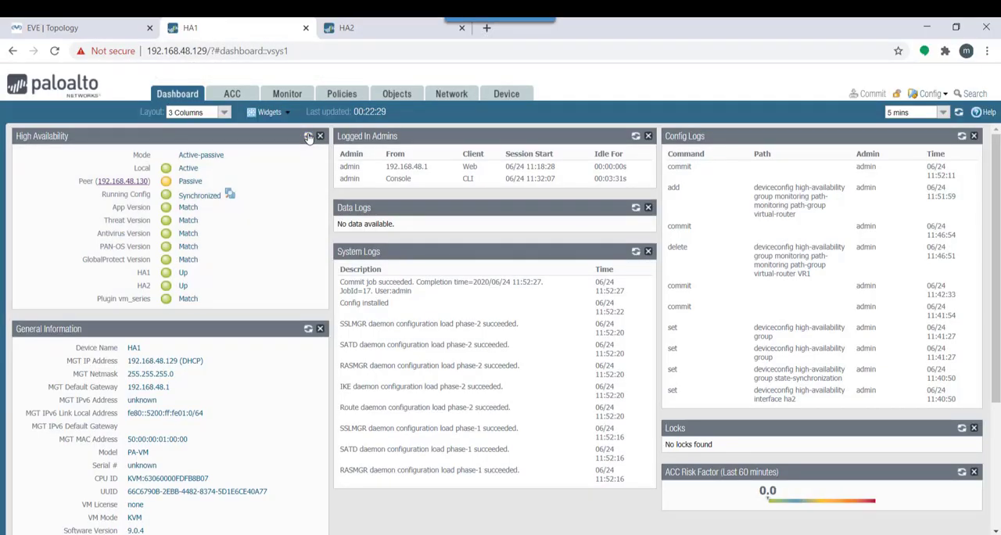
{"action": "left_click", "coordinate": [309, 136]}
{"action": "left_click", "coordinate": [309, 136]}
{"action": "left_click", "coordinate": [309, 136]}
{"action": "left_click", "coordinate": [309, 136]}
{"action": "left_click", "coordinate": [309, 136]}
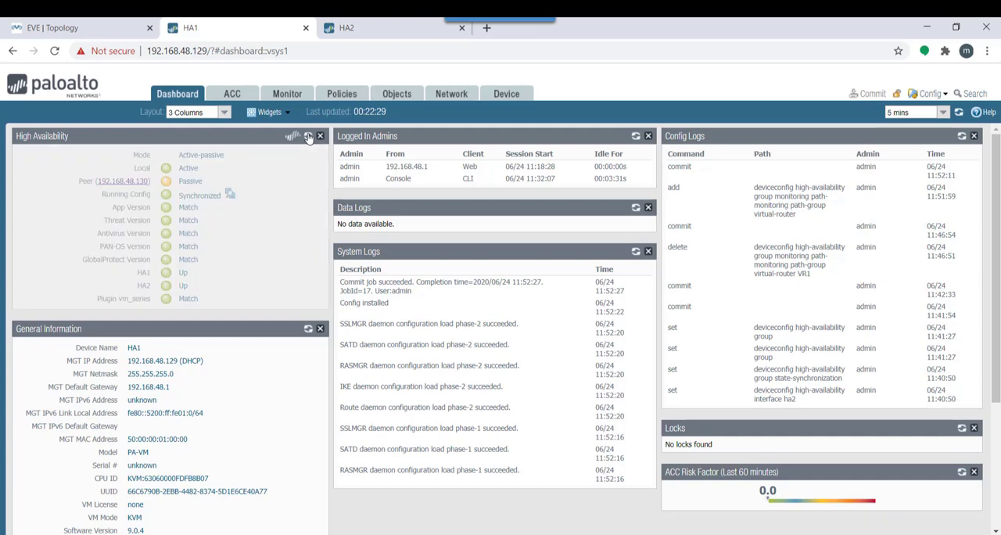
Return to the R3 console and check the interface states with do sh ip int br
{"action": "left_click", "coordinate": [90, 24]}
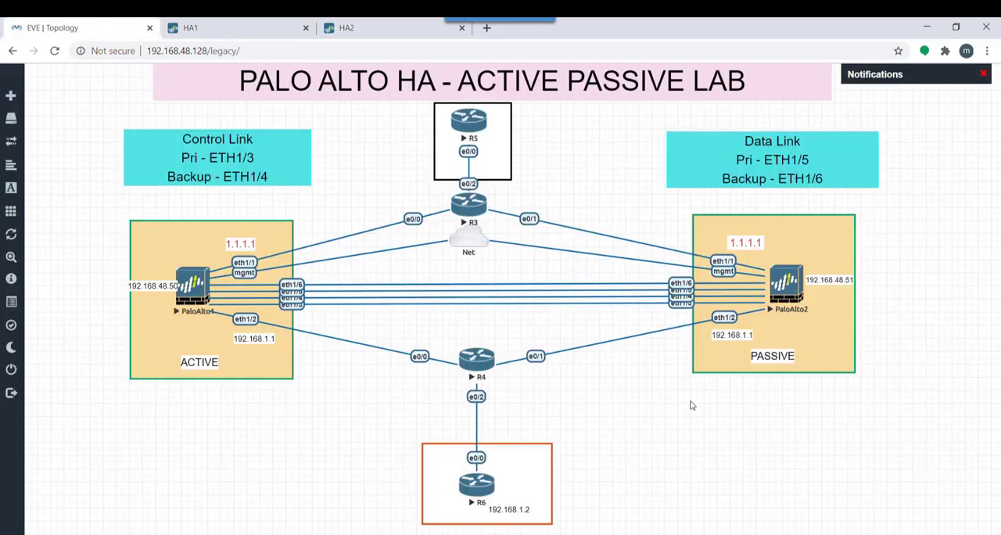
{"action": "left_click", "coordinate": [658, 534]}
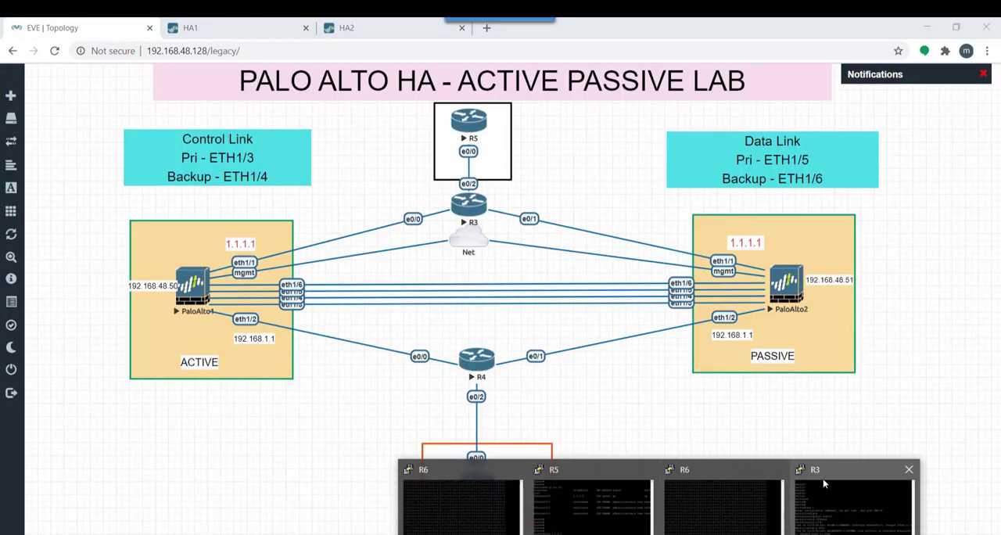
{"action": "left_click", "coordinate": [837, 497]}
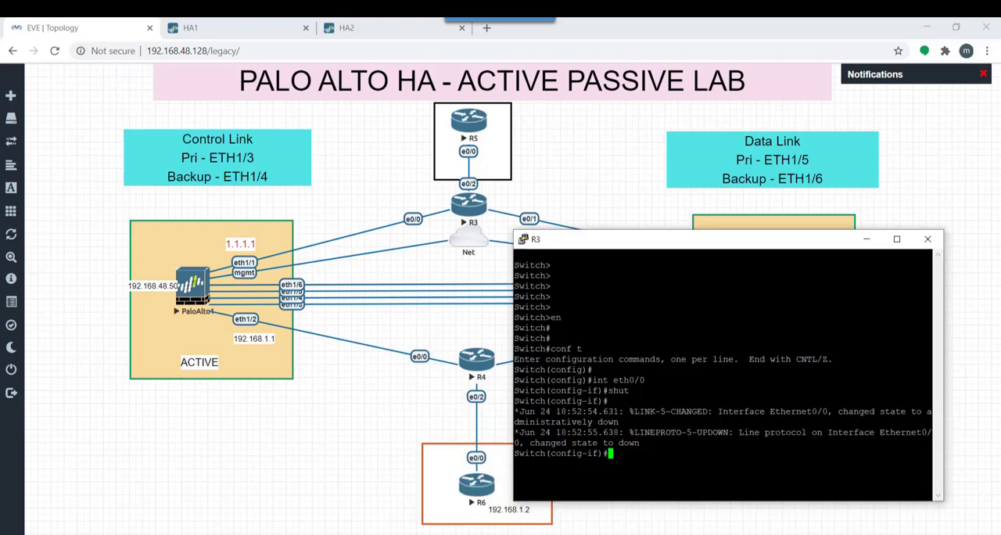
{"action": "key", "text": "Return"}
{"action": "key", "text": "Return"}
{"action": "key", "text": "Return"}
{"action": "type", "text": "do sh"}
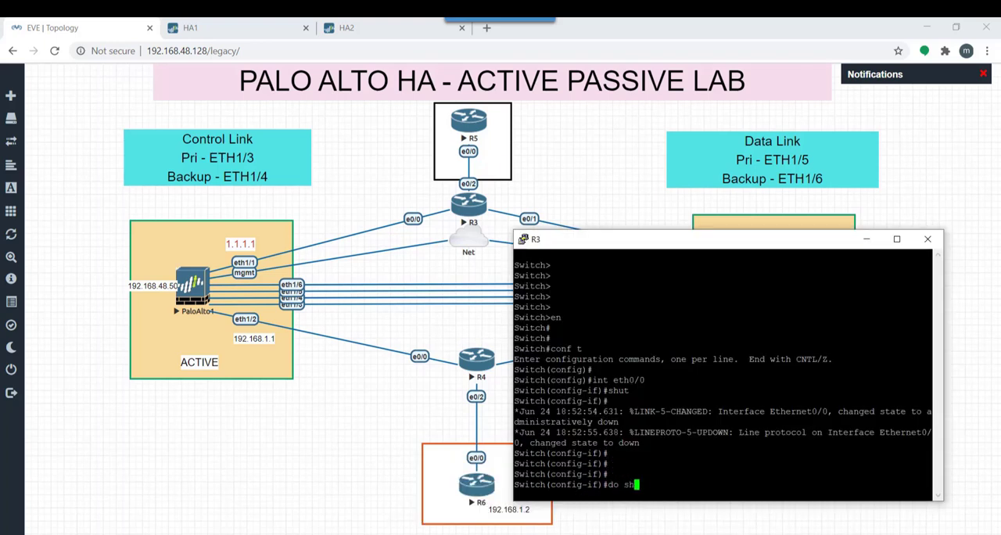
{"action": "type", "text": " ip int br"}
{"action": "key", "text": "Return"}
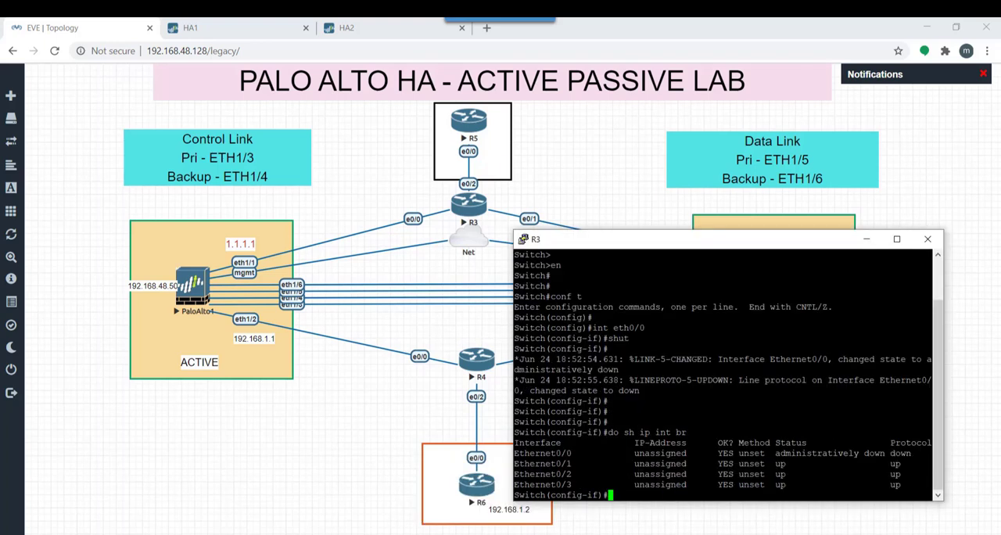
{"action": "key", "text": "Return"}
{"action": "key", "text": "Return"}
{"action": "key", "text": "Return"}
{"action": "key", "text": "Return"}
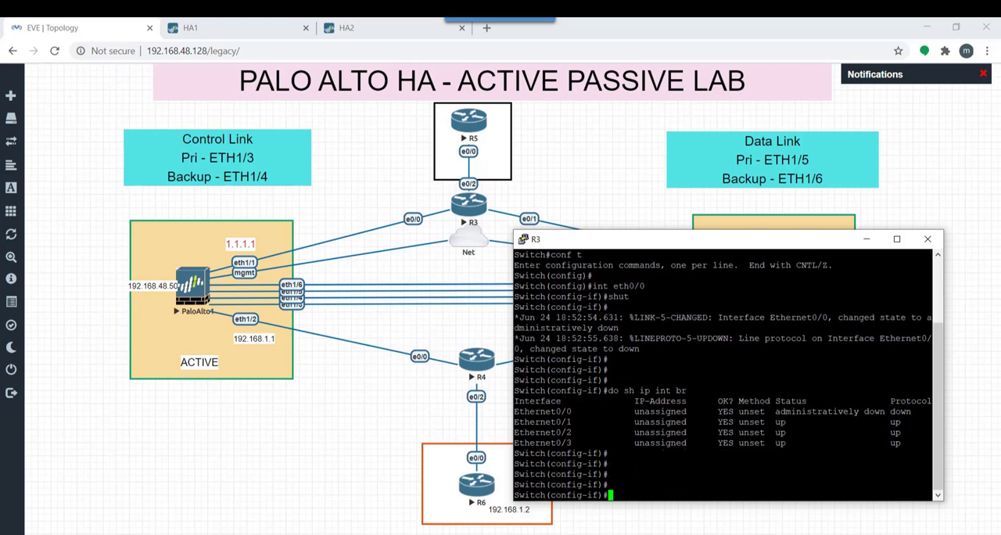
{"action": "key", "text": "Return"}
{"action": "key", "text": "Return"}
{"action": "key", "text": "Return"}
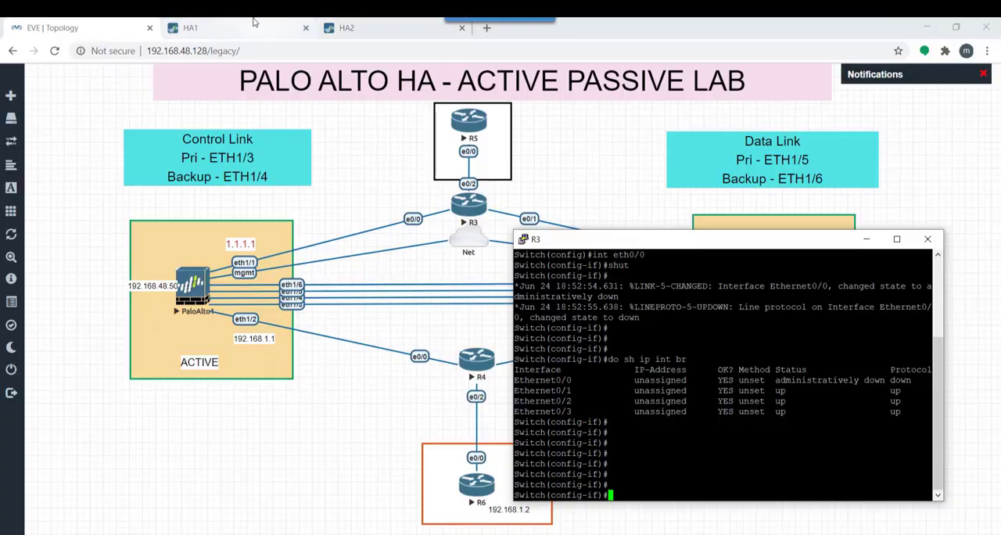
Refresh the High Availability status on HA1's dashboard and review HA1's Link and Path Monitoring settings
{"action": "left_click", "coordinate": [252, 22]}
{"action": "left_click", "coordinate": [308, 137]}
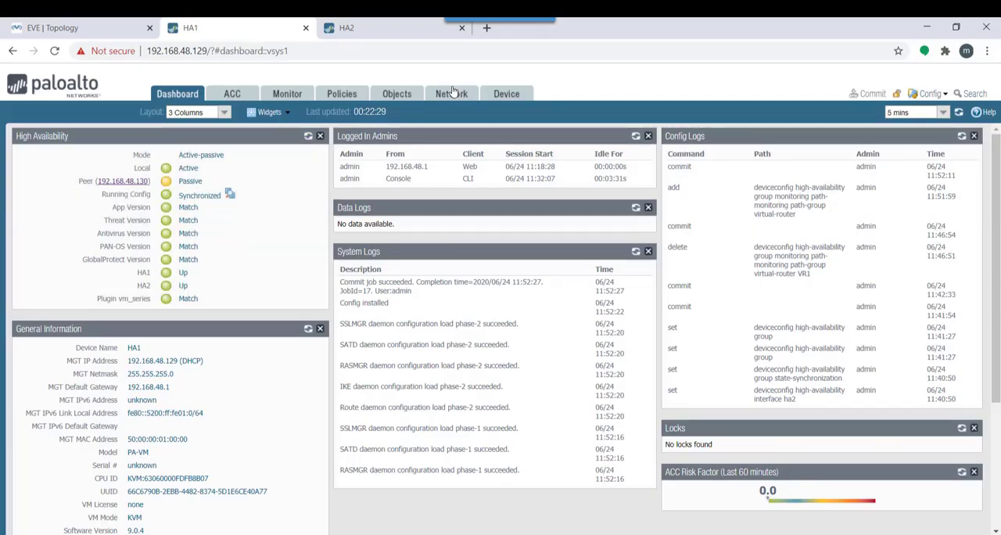
{"action": "left_click", "coordinate": [506, 93]}
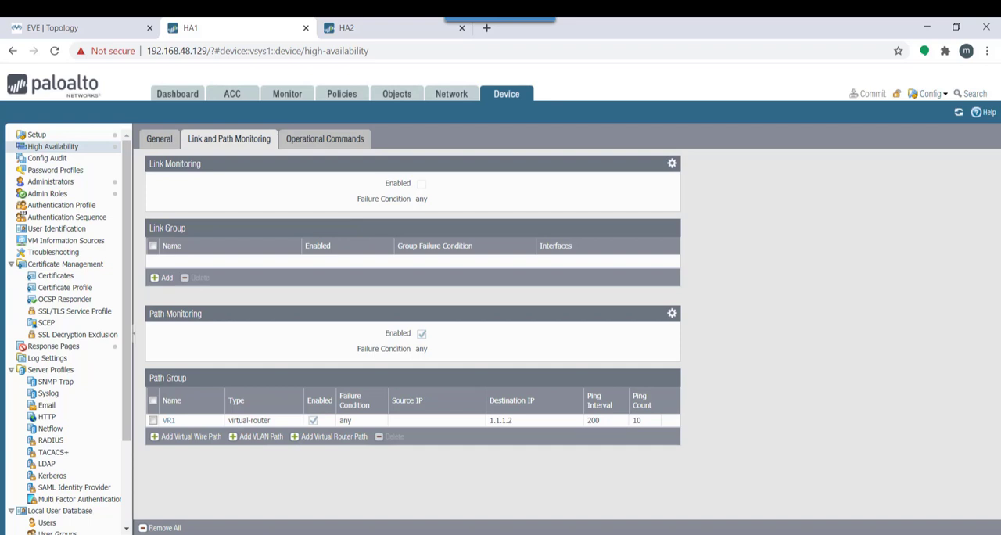
Bring up the PaloAlto1 console and renew its prompt to check the HA state shown for HA1
{"action": "key", "text": "alt+Tab"}
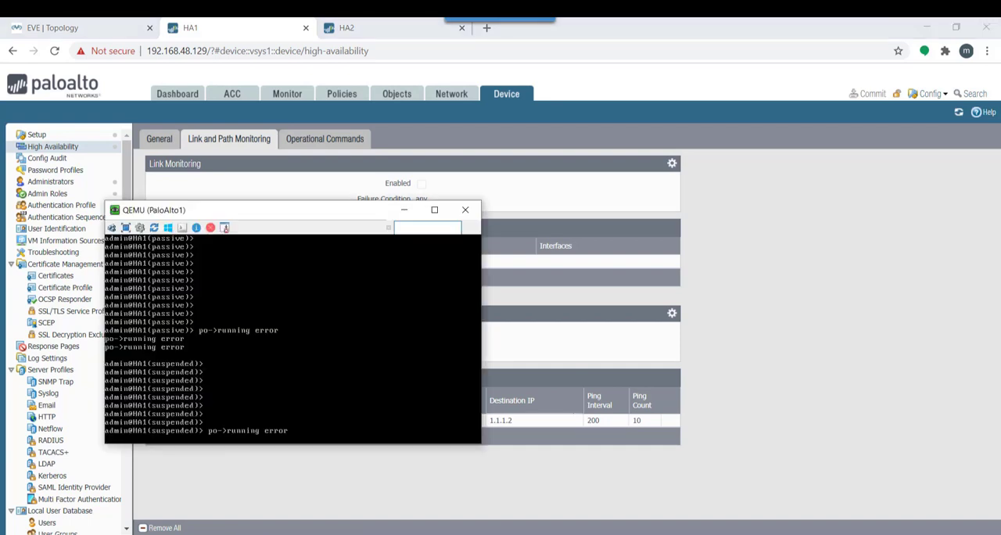
{"action": "key", "text": "Return"}
{"action": "key", "text": "Return"}
{"action": "key", "text": "Return"}
{"action": "key", "text": "Return"}
{"action": "key", "text": "Return"}
{"action": "key", "text": "Return"}
{"action": "key", "text": "Return"}
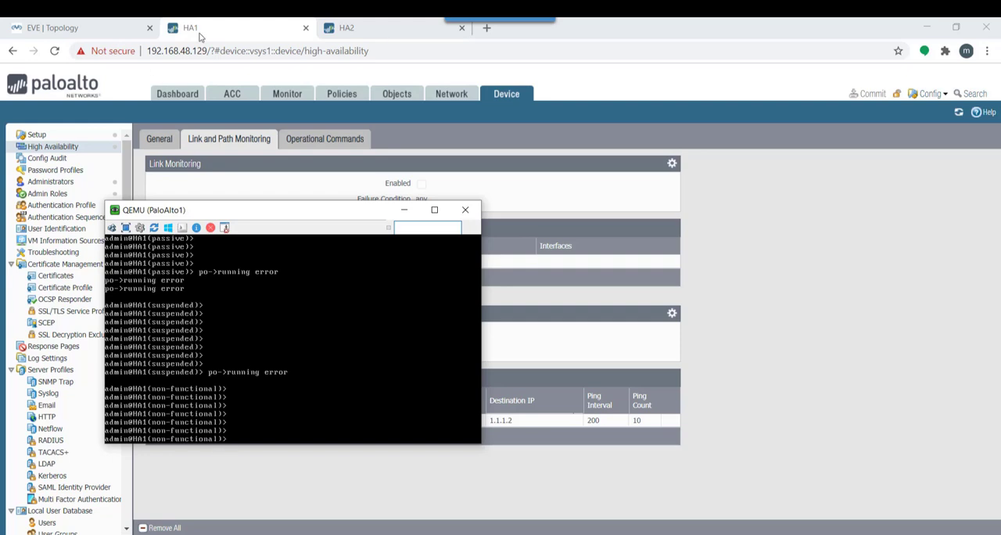
Return to HA1's dashboard and examine the local state in the High Availability widget
{"action": "left_click", "coordinate": [176, 94]}
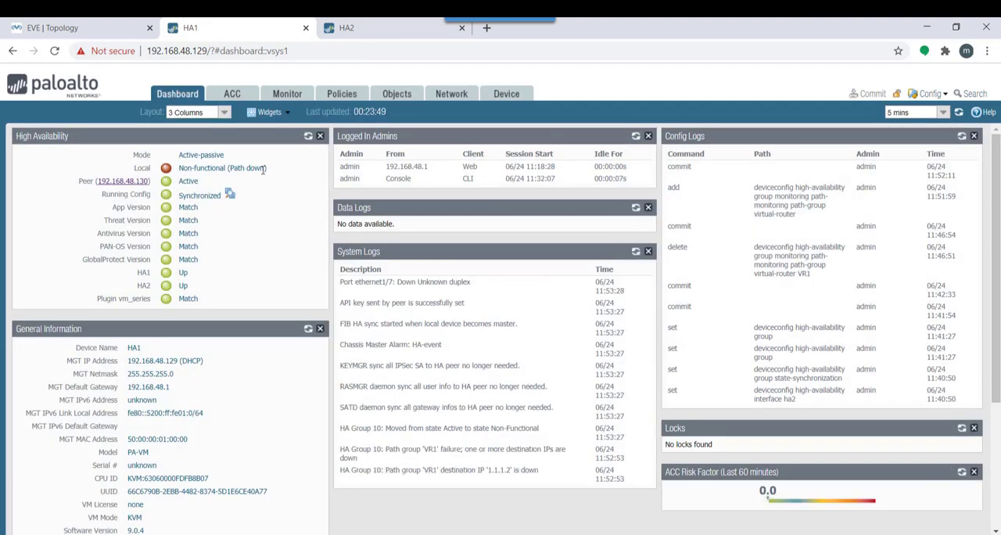
{"action": "left_click_drag", "start_coordinate": [266, 169], "coordinate": [174, 169]}
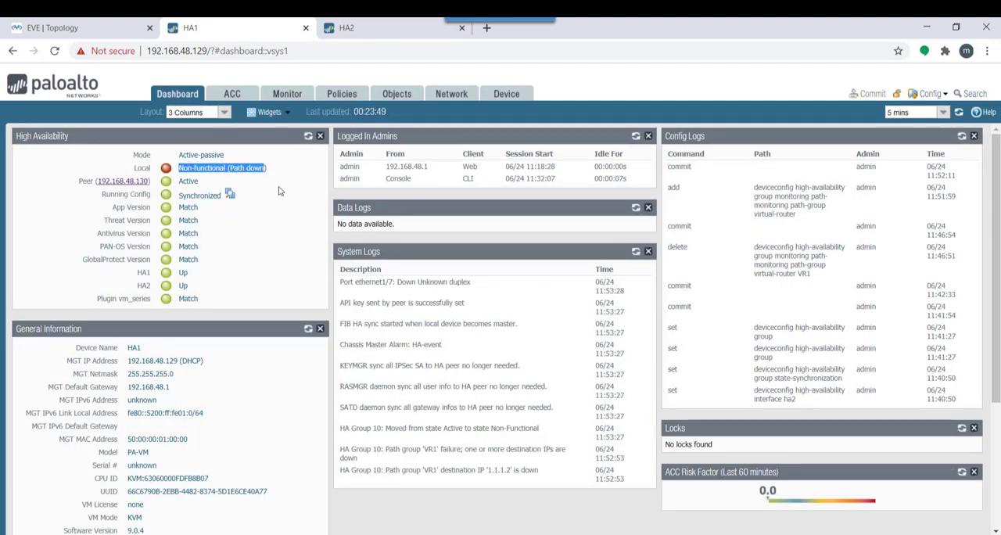
{"action": "left_click", "coordinate": [280, 191]}
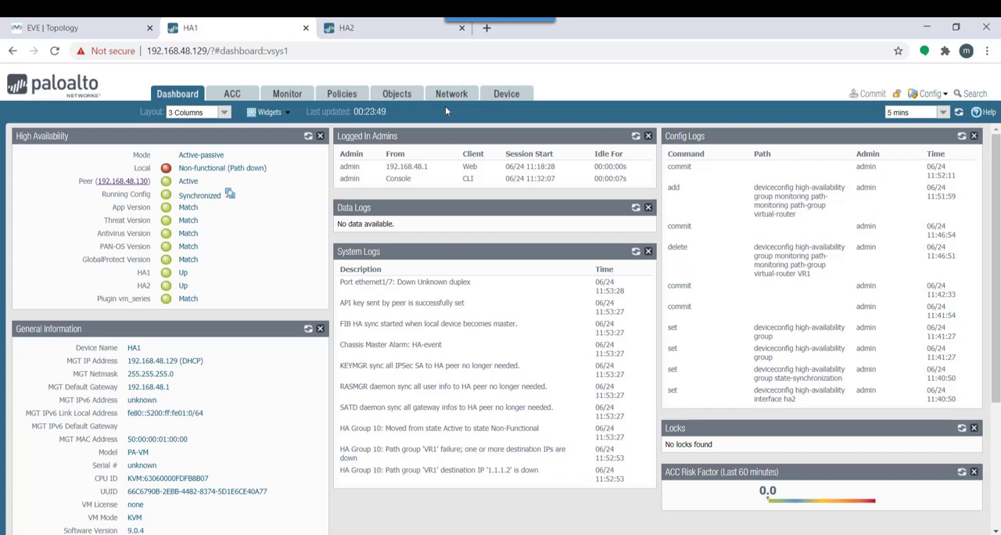
Switch to HA2's dashboard, refresh its High Availability status and examine the local state
{"action": "left_click", "coordinate": [376, 30]}
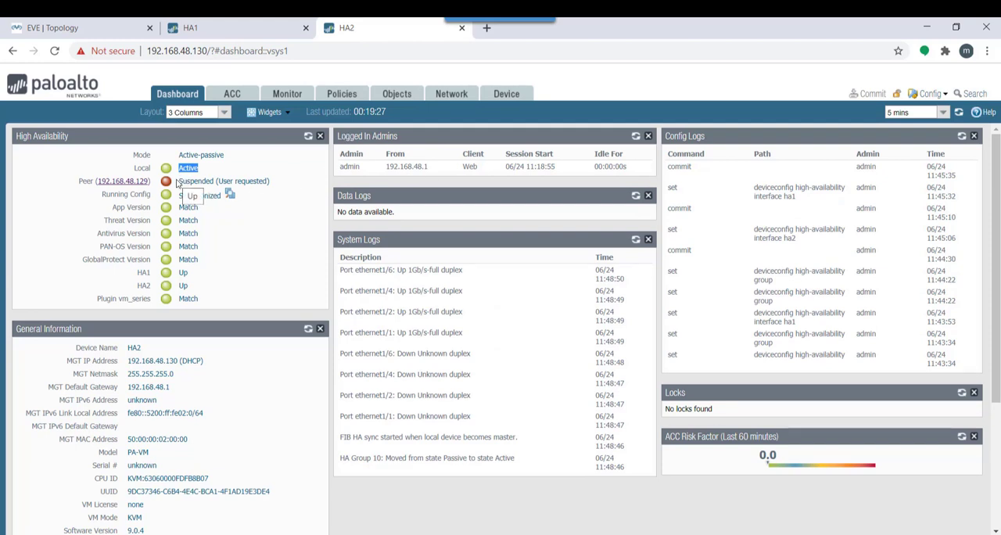
{"action": "left_click", "coordinate": [309, 137]}
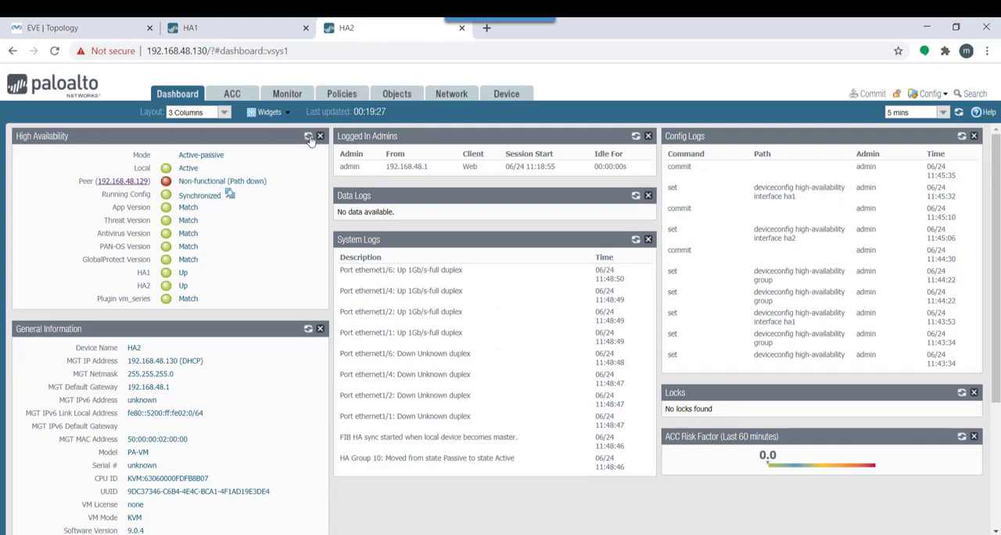
{"action": "double_click", "coordinate": [184, 167]}
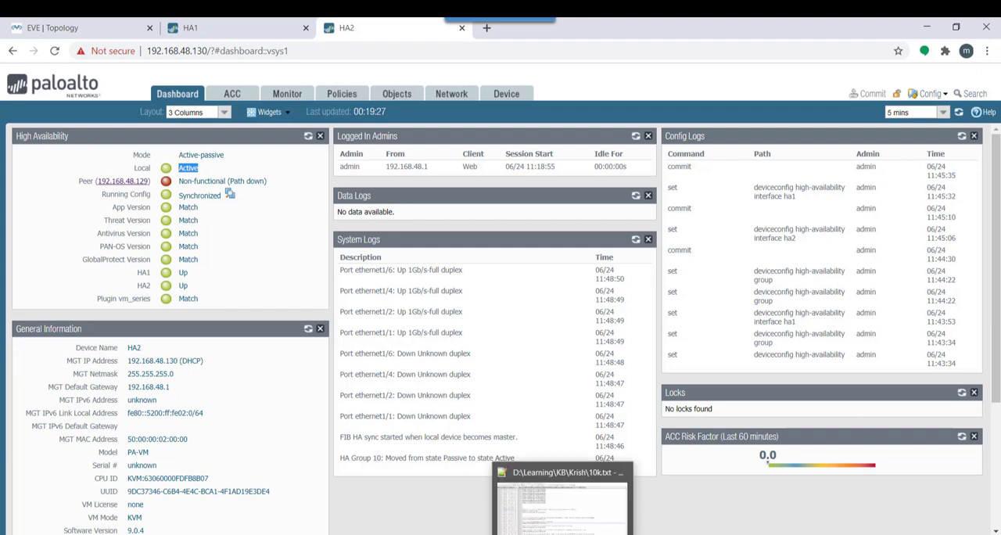
Check the running ping in the R6 console over the EVE topology, moving the console clear of the central links
{"action": "mouse_move", "coordinate": [659, 534]}
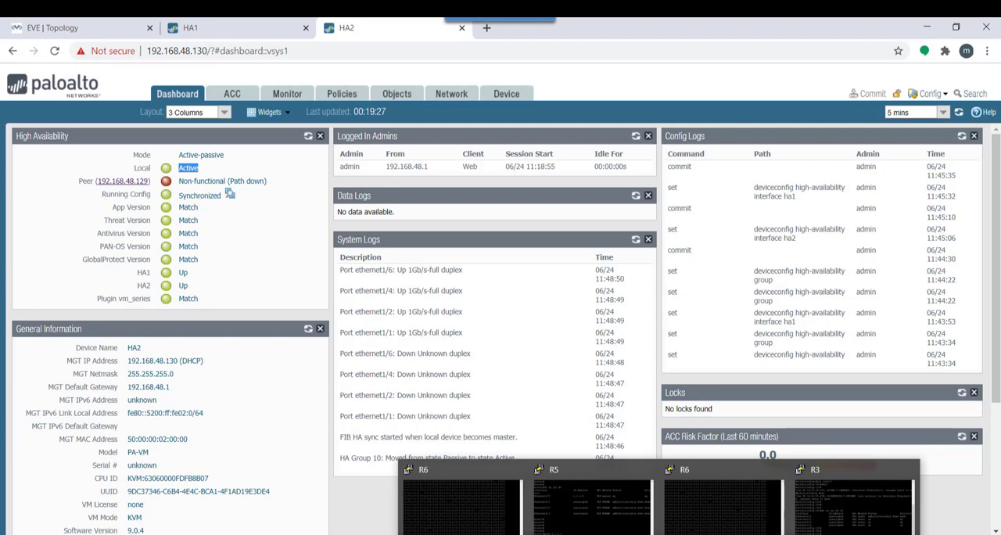
{"action": "left_click", "coordinate": [717, 523]}
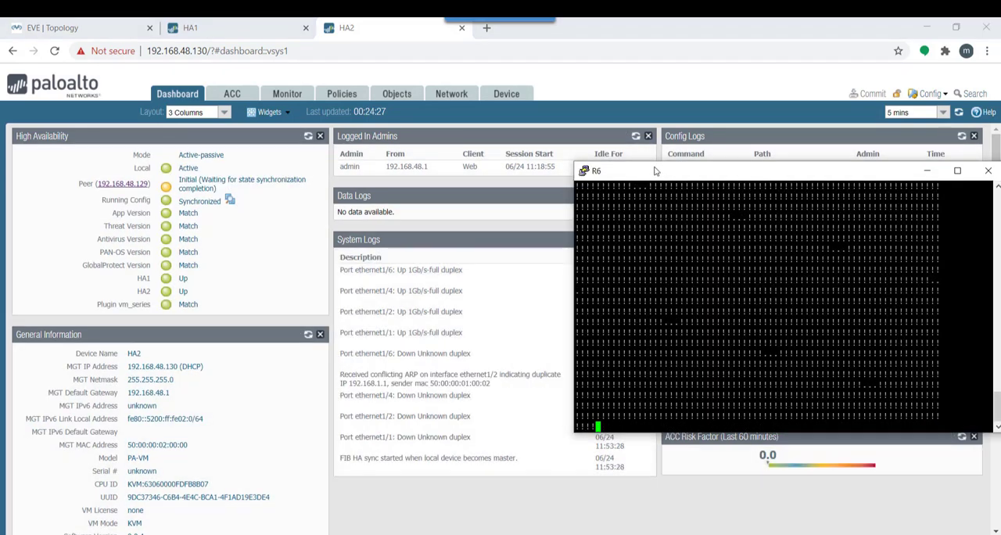
{"action": "left_click", "coordinate": [86, 27]}
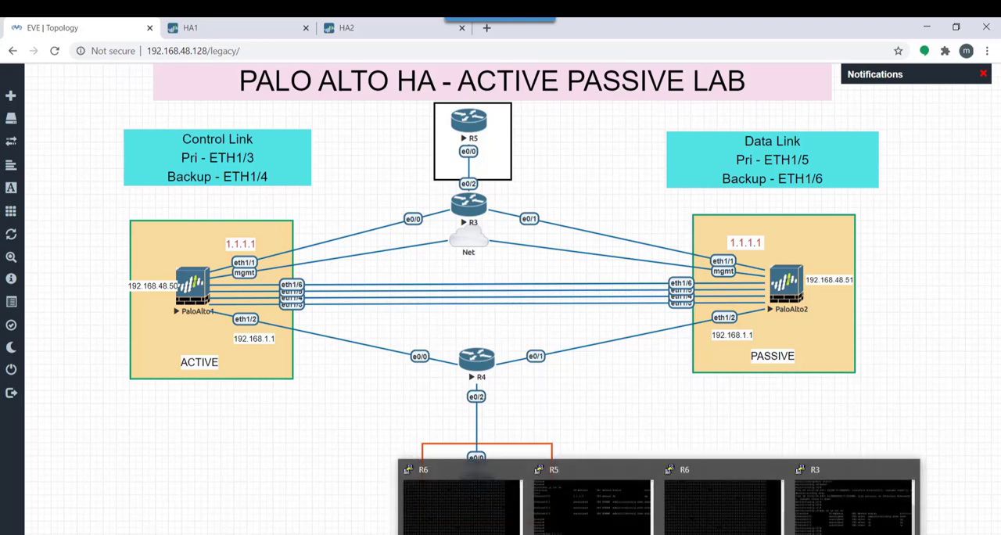
{"action": "left_click", "coordinate": [723, 509]}
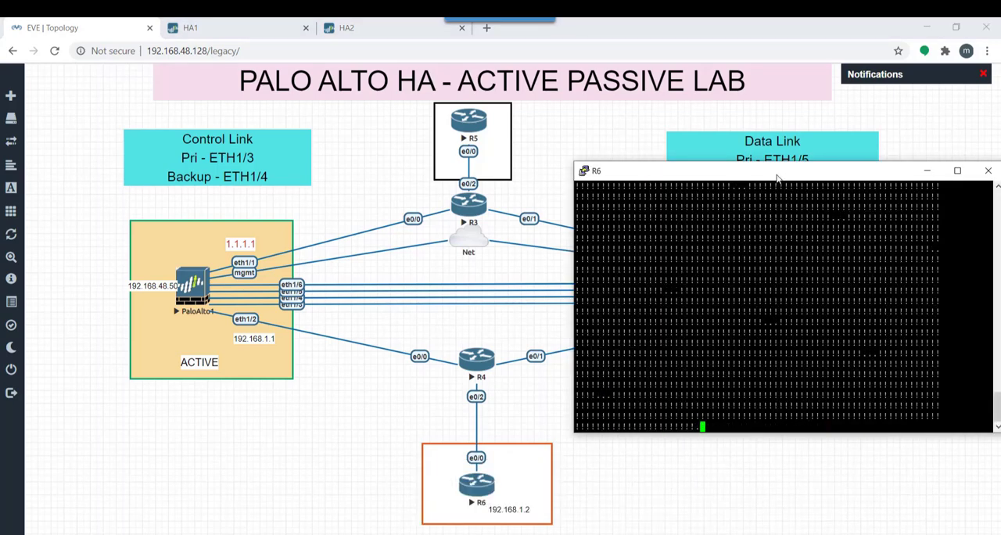
{"action": "left_click_drag", "start_coordinate": [777, 179], "coordinate": [815, 202]}
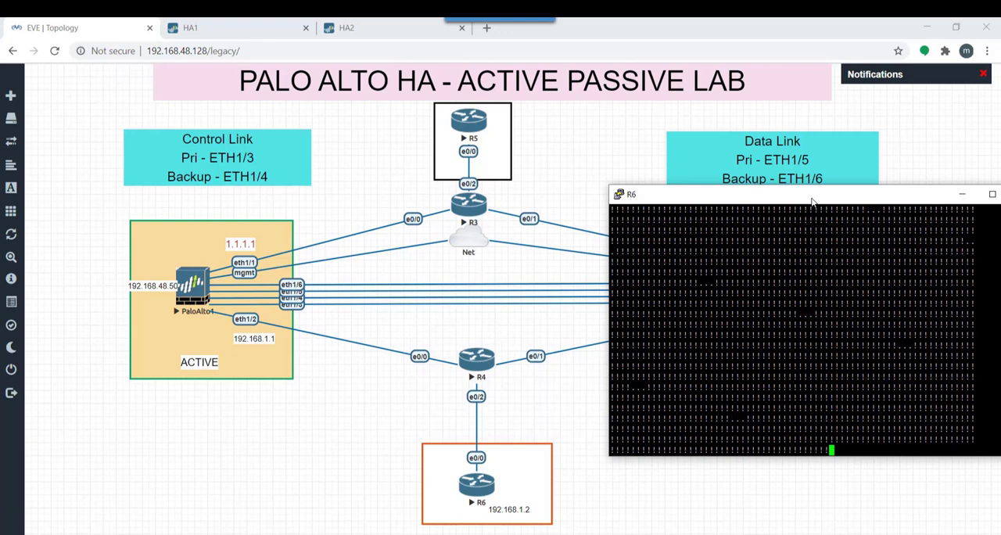